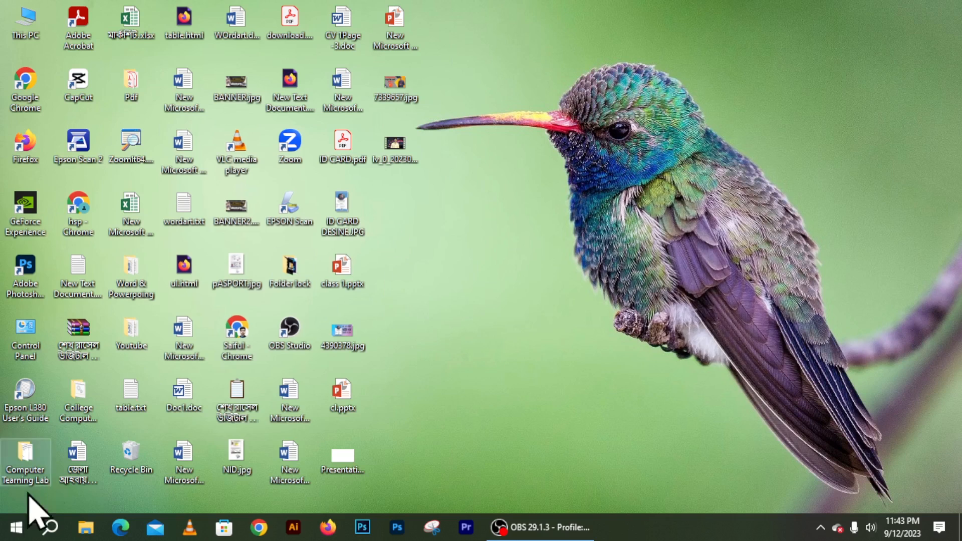
Step: Create a new blank Microsoft Word document on the desktop
right_click(391, 194)
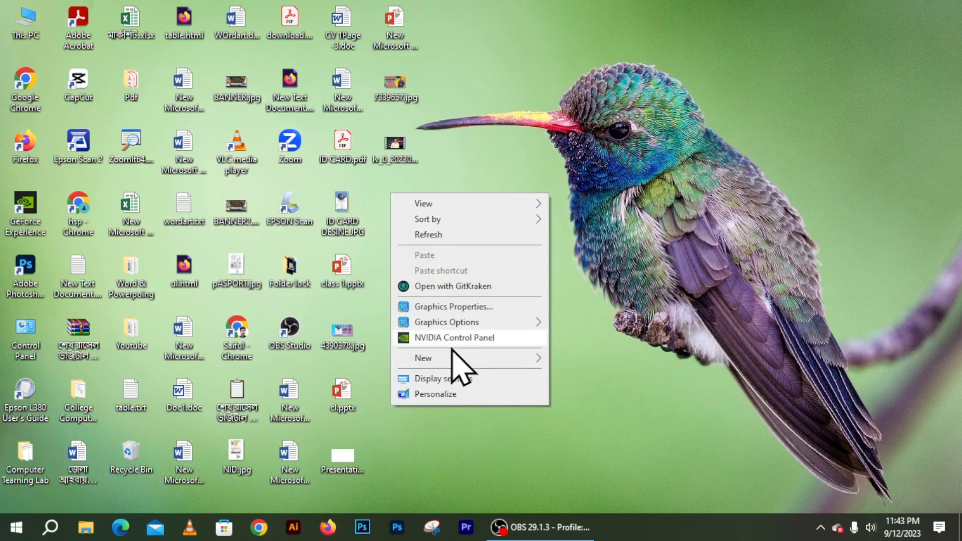
mouse_move(517, 359)
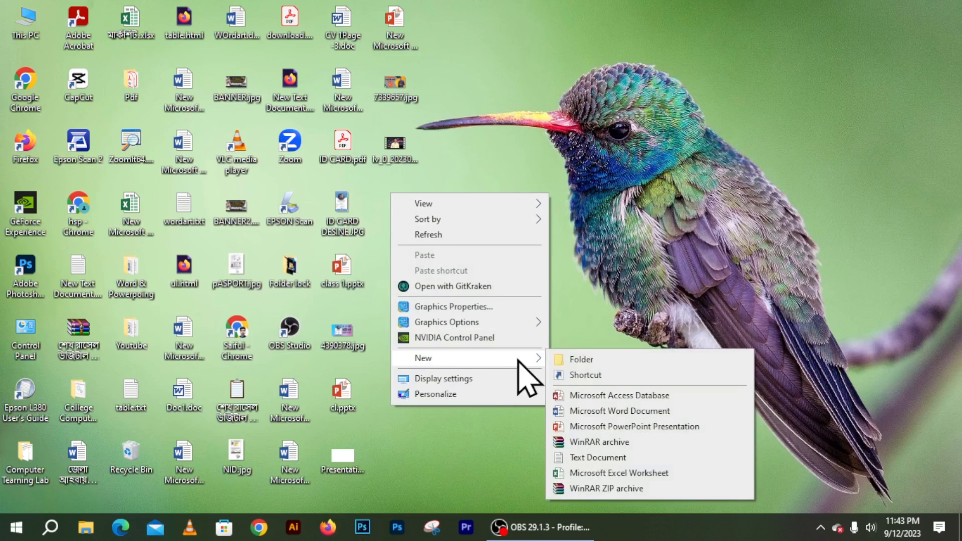
click(591, 411)
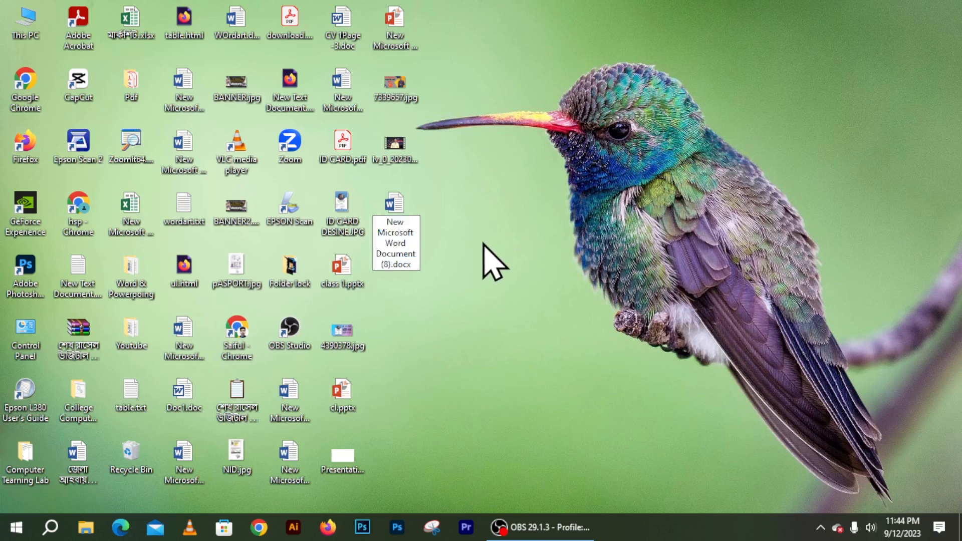
key(Return)
Step: Rename the new document with a personal name and open it in Word
click(405, 253)
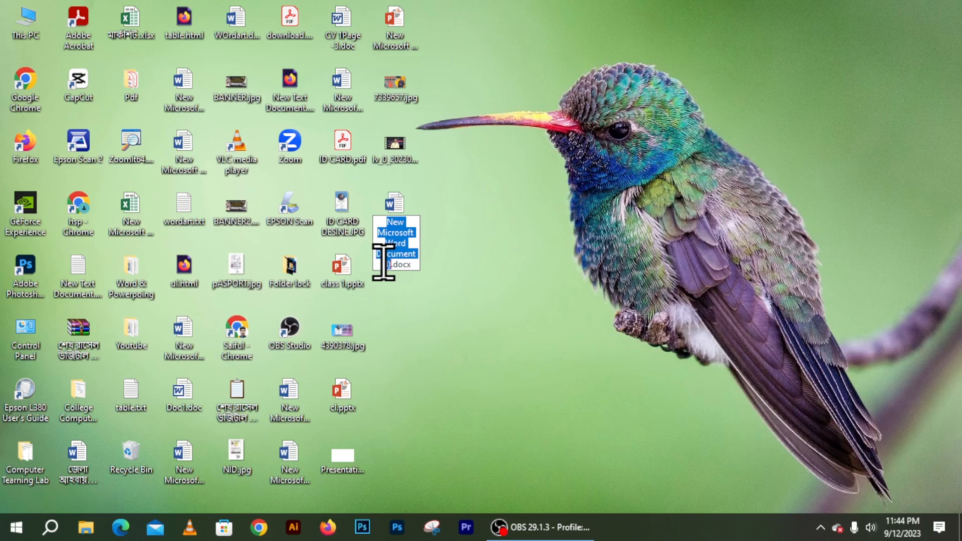
text(saiful)
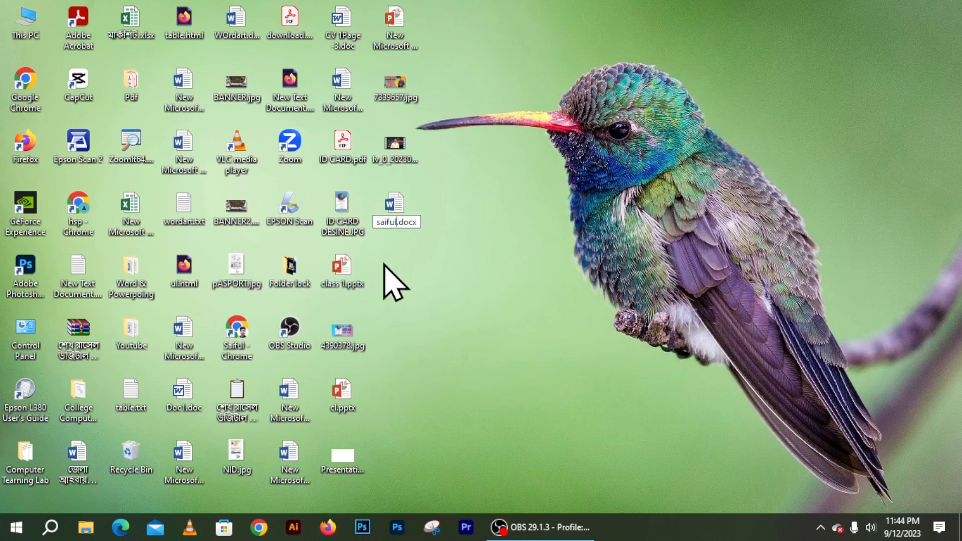
key(Return)
double_click(394, 215)
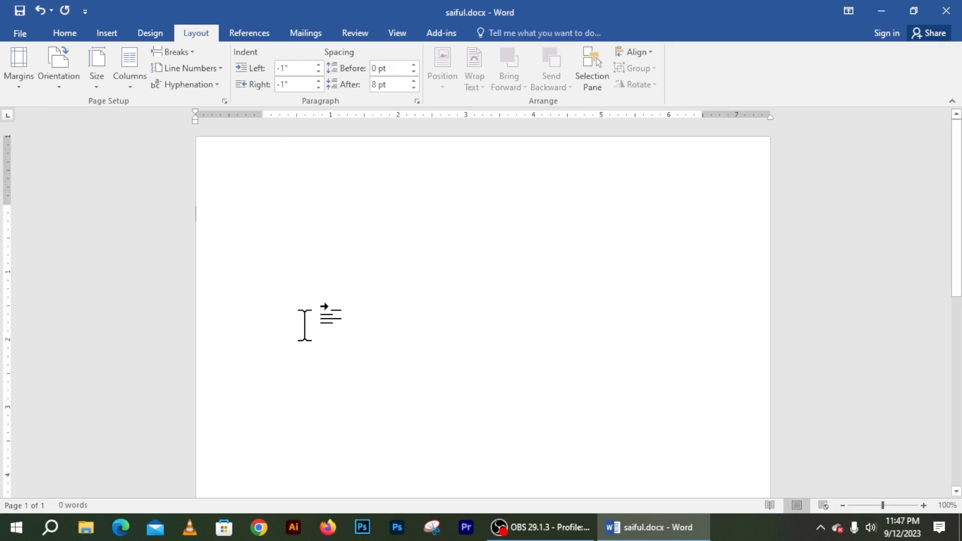
Step: Set the top, bottom, left and right margins to 0.2" through Custom Margins
click(15, 84)
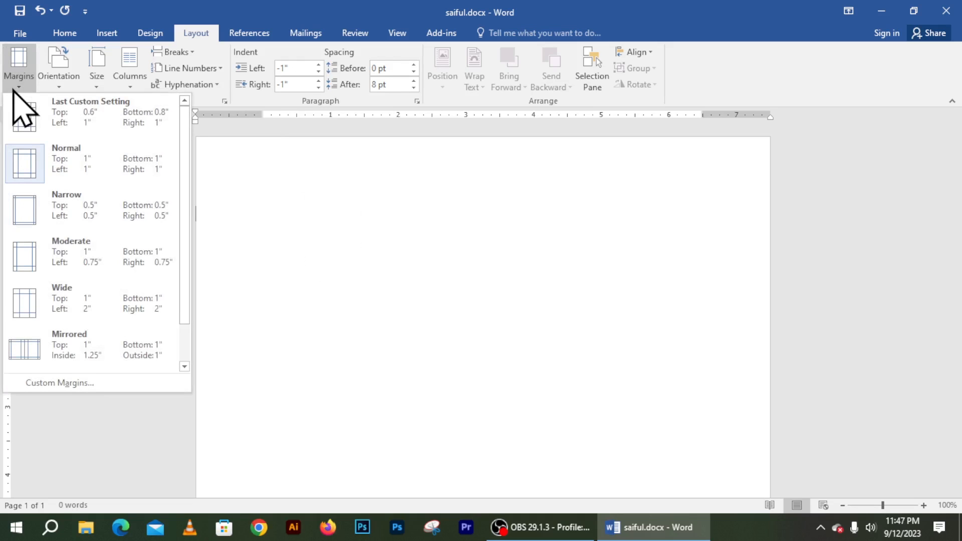
click(73, 384)
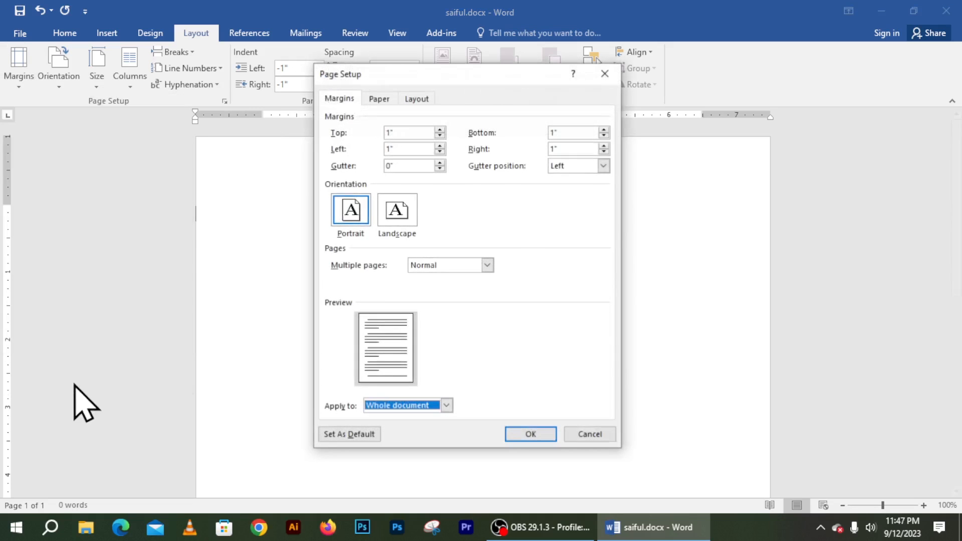
click(440, 135)
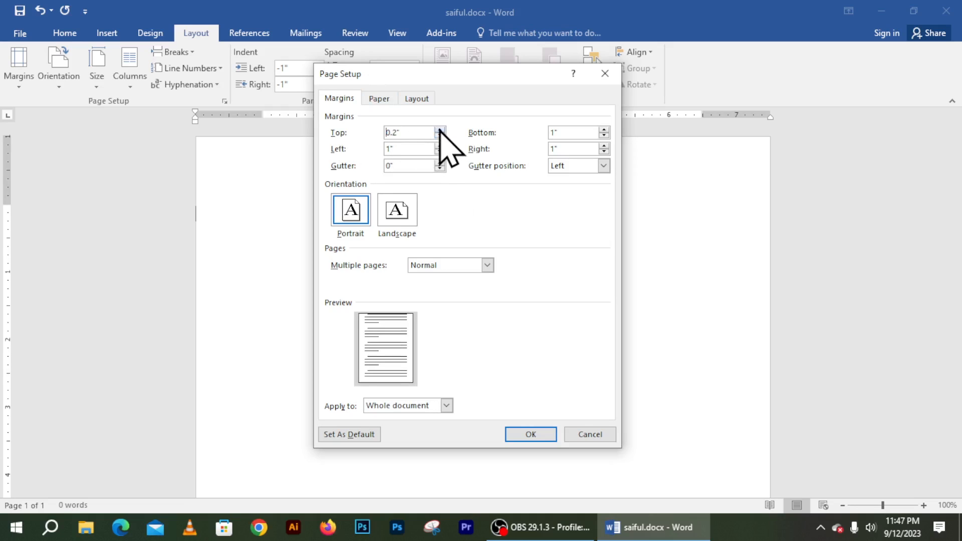
click(604, 136)
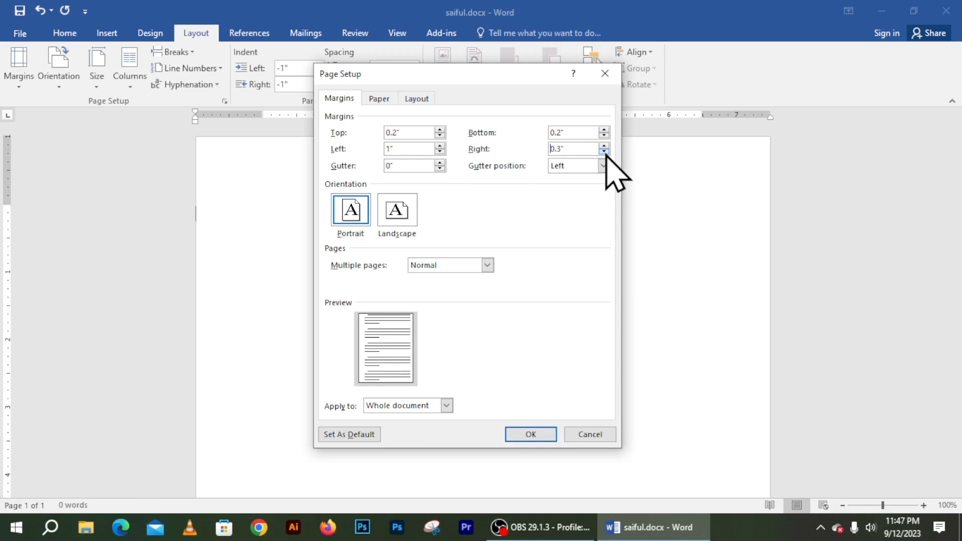
click(439, 151)
click(545, 439)
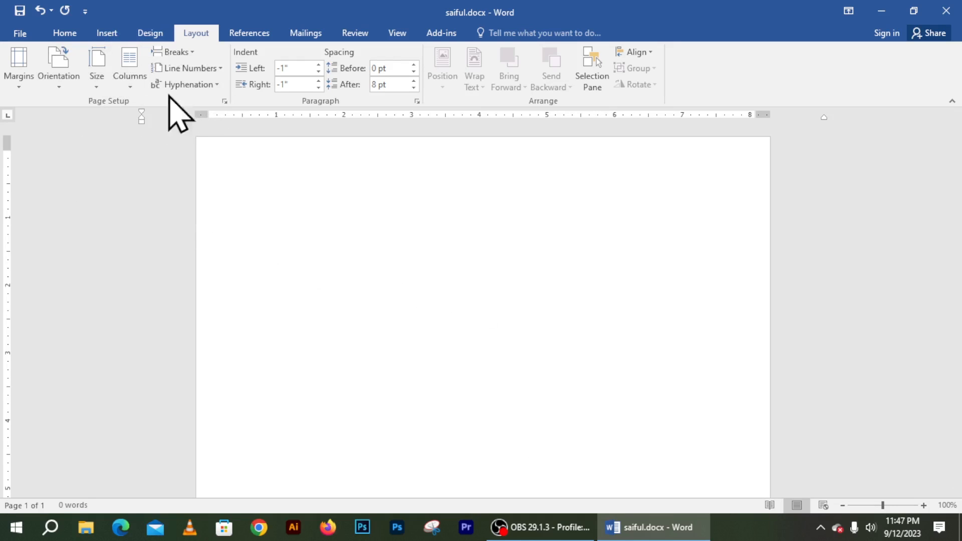
click(224, 101)
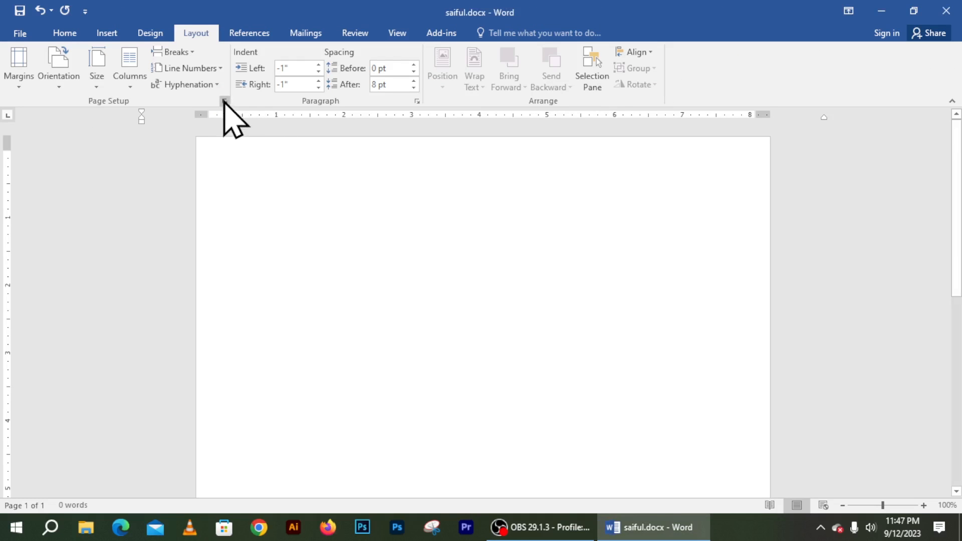
Step: Set the paper size to 3.4" wide by 2" high and let Word fix the margins
click(234, 115)
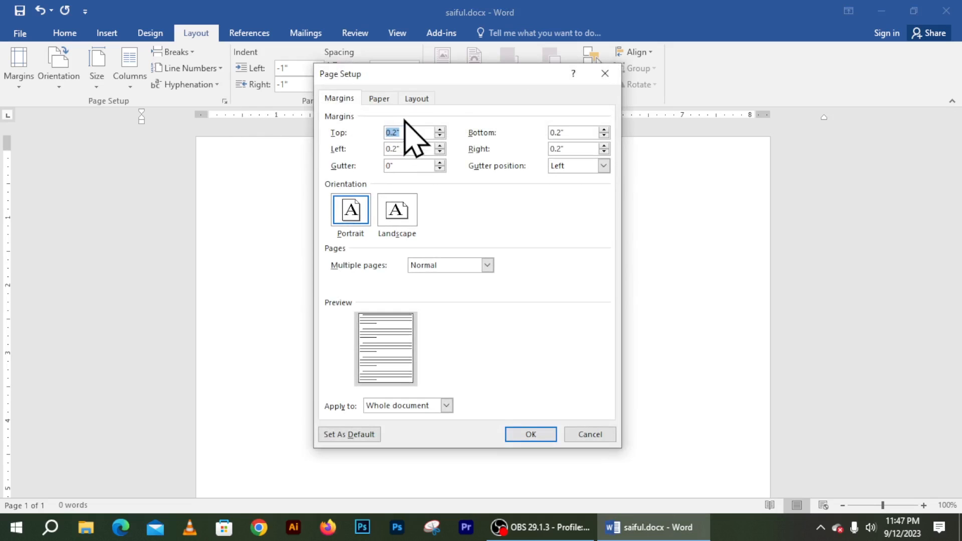
drag(433, 77, 423, 102)
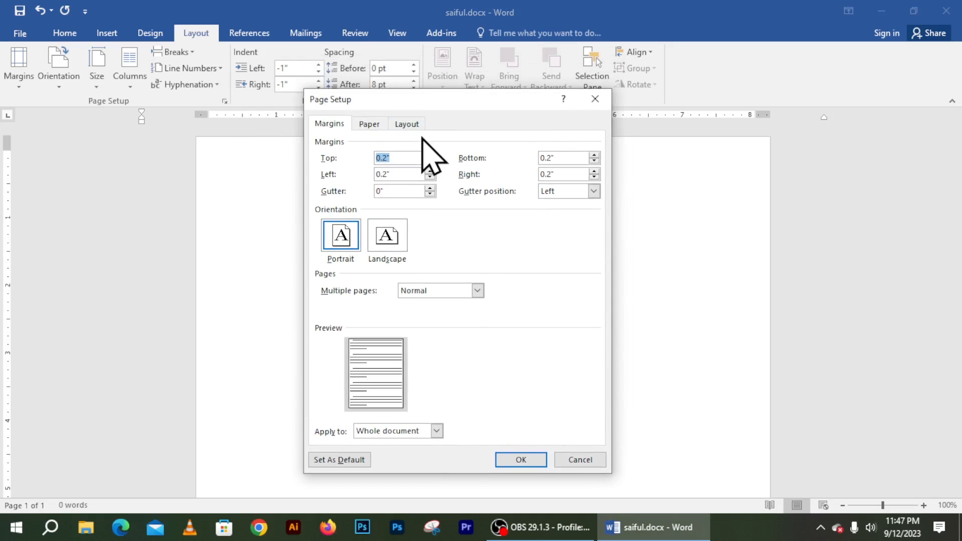
click(369, 125)
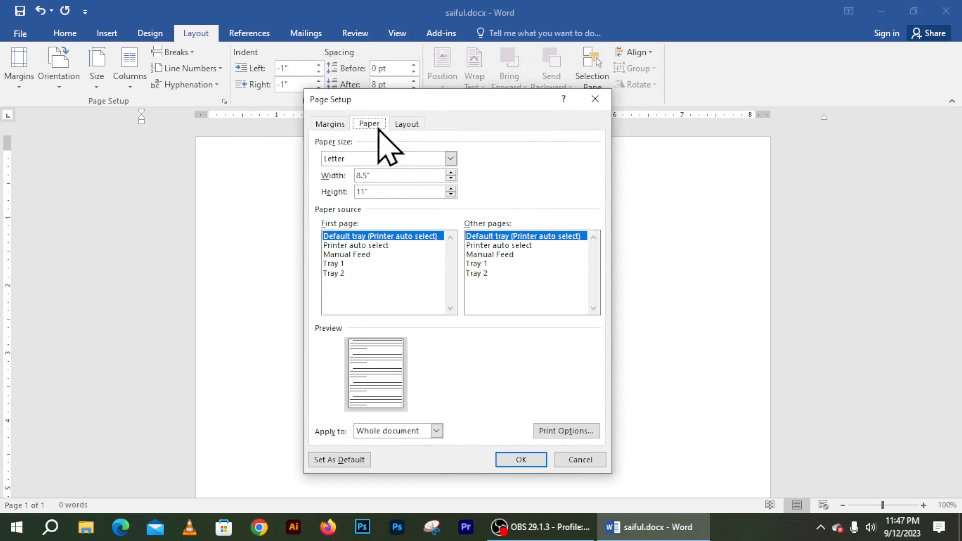
drag(368, 175, 352, 174)
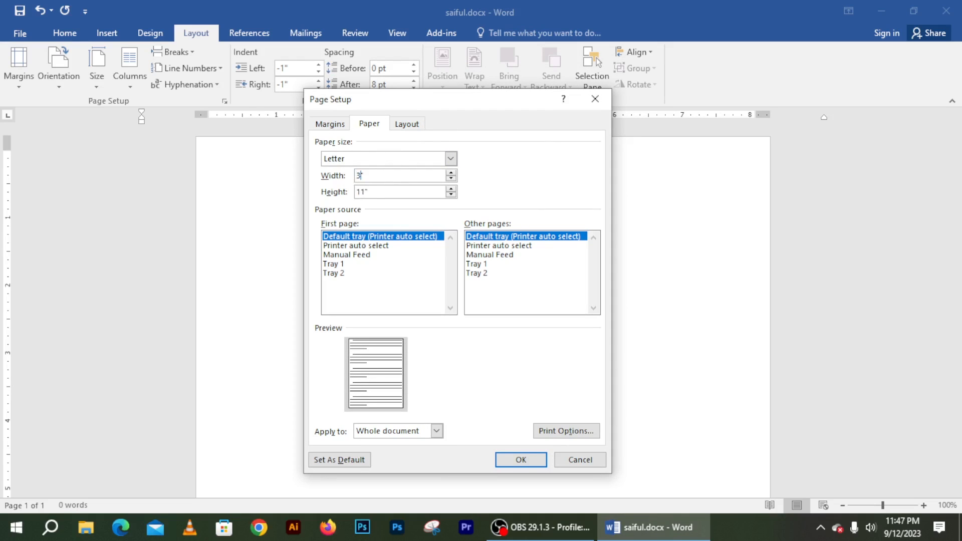
text(3.4)
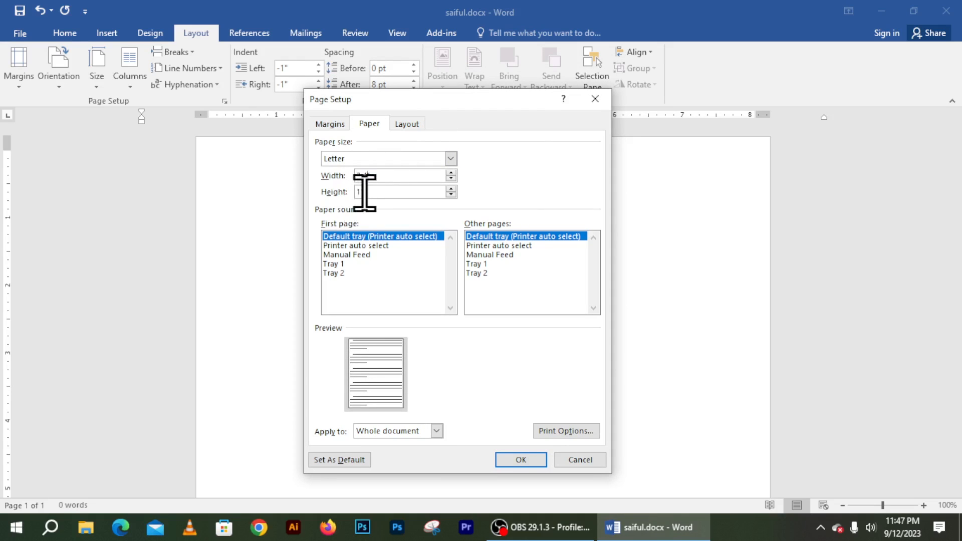
drag(367, 191, 352, 185)
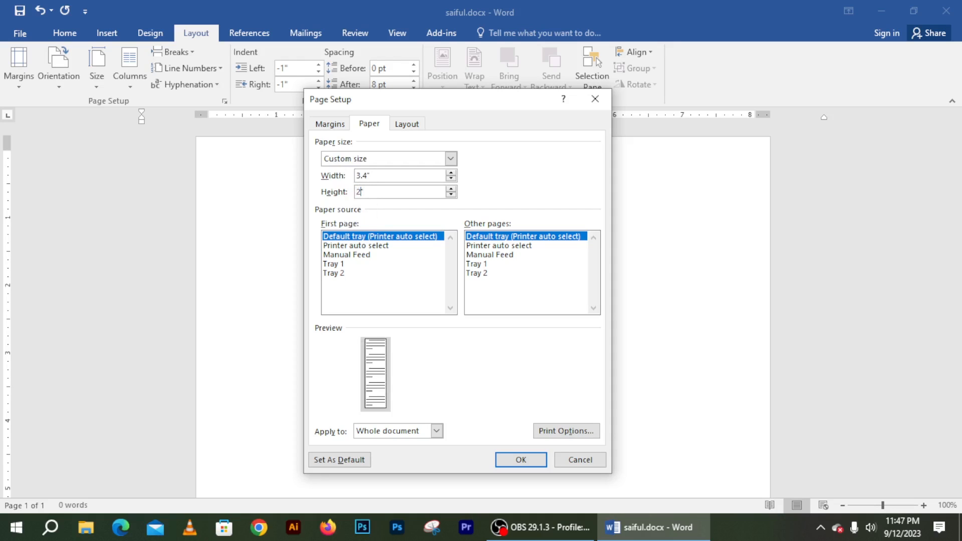
click(508, 460)
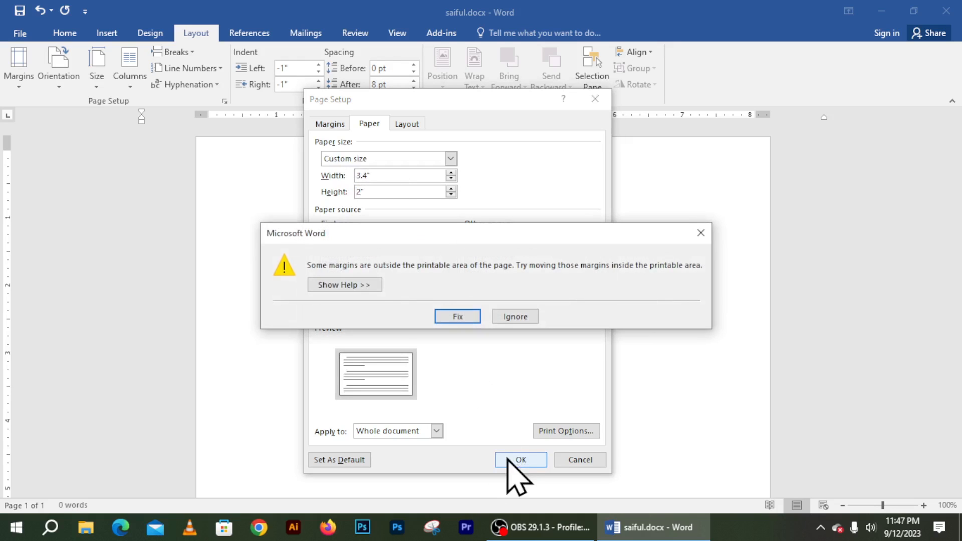
click(457, 317)
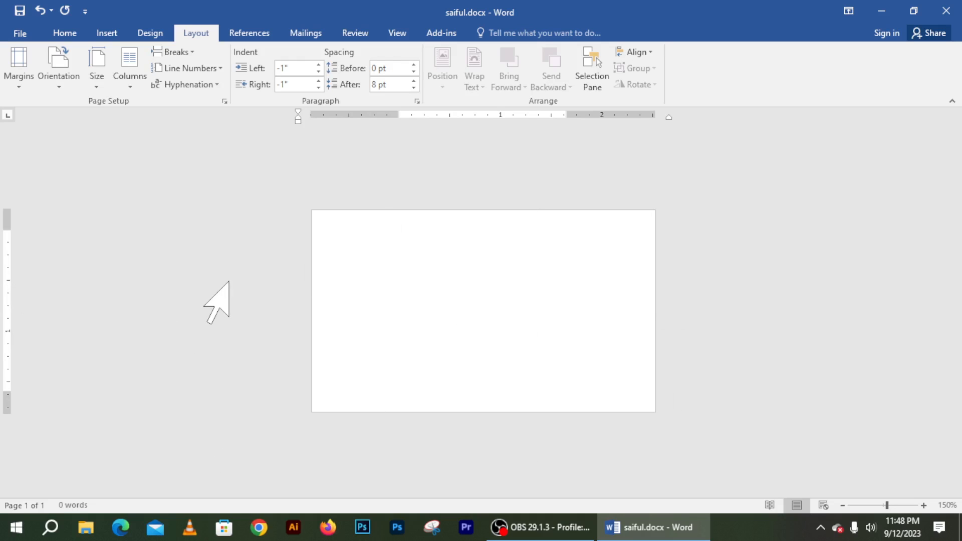
Step: Draw a rectangle over the card's left half, stretched up to the top edge
scroll(276, 292, up, 2)
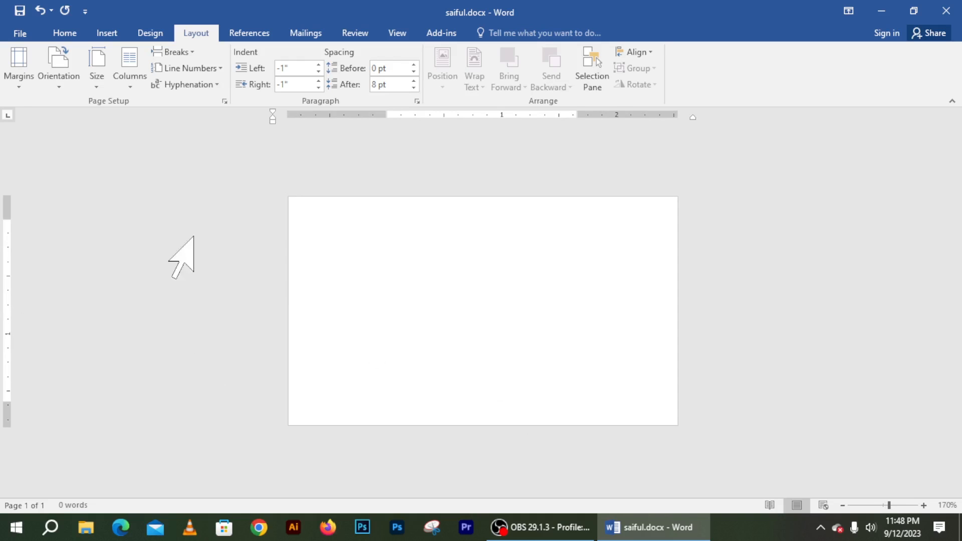
click(104, 33)
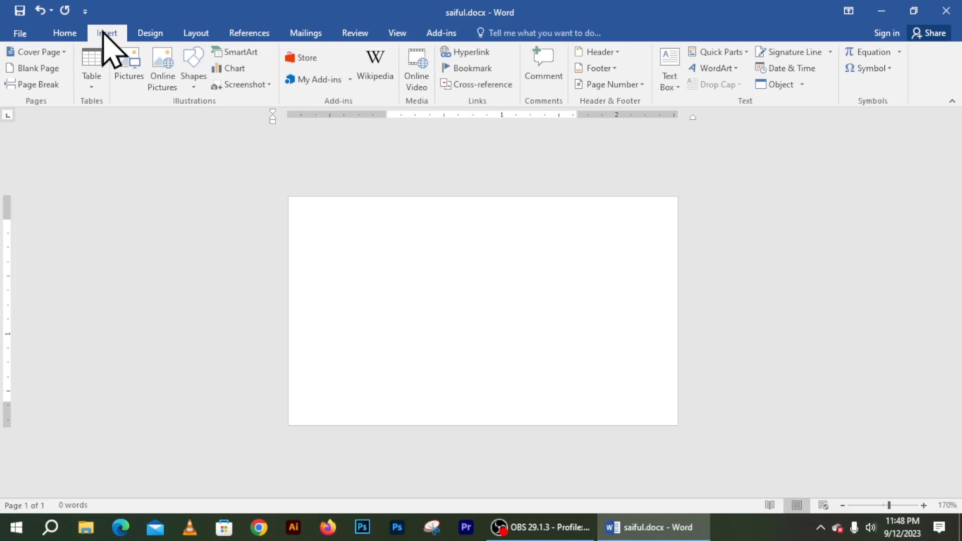
click(194, 73)
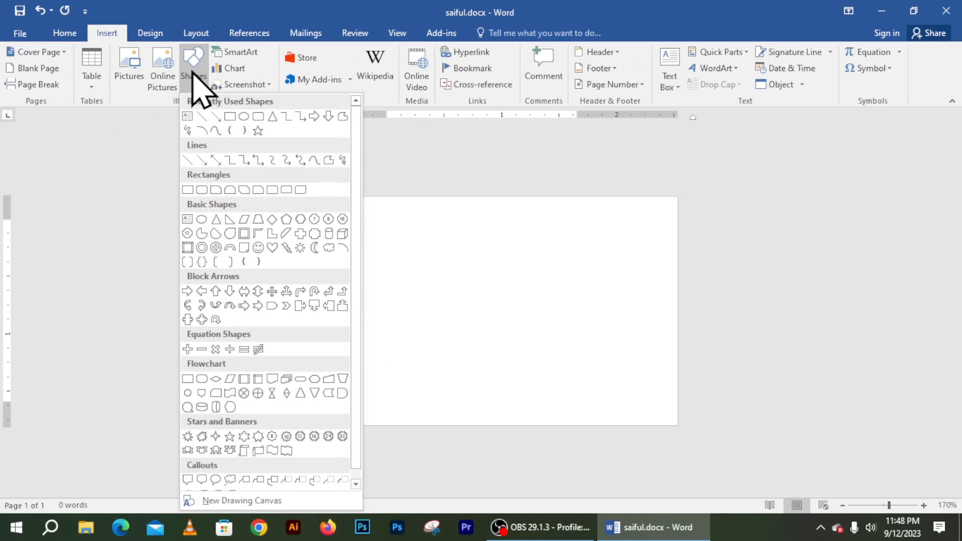
click(231, 119)
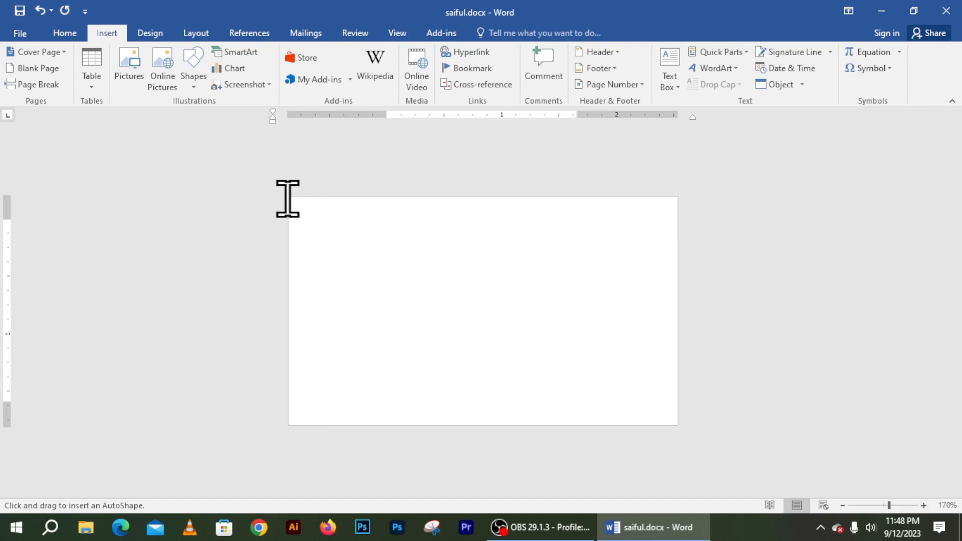
drag(288, 198, 484, 423)
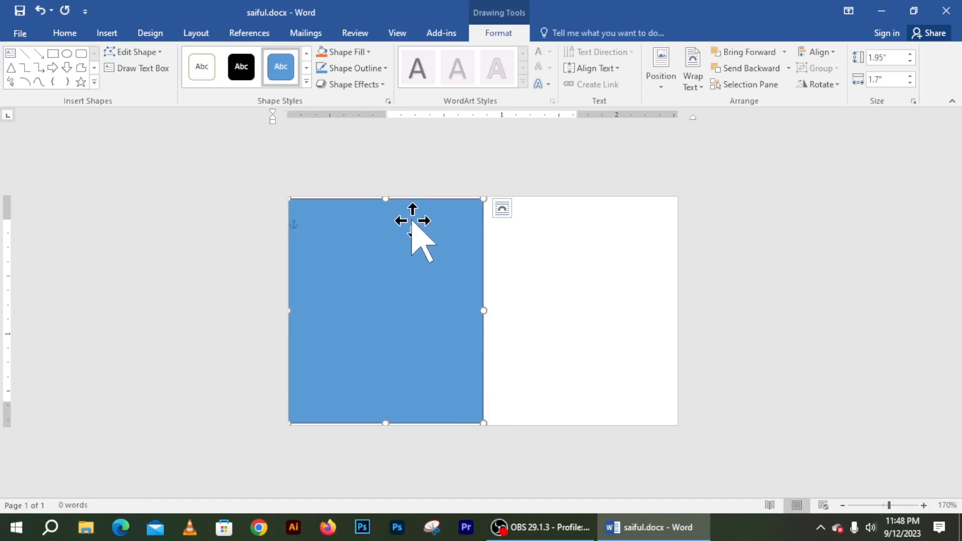
drag(385, 199, 386, 194)
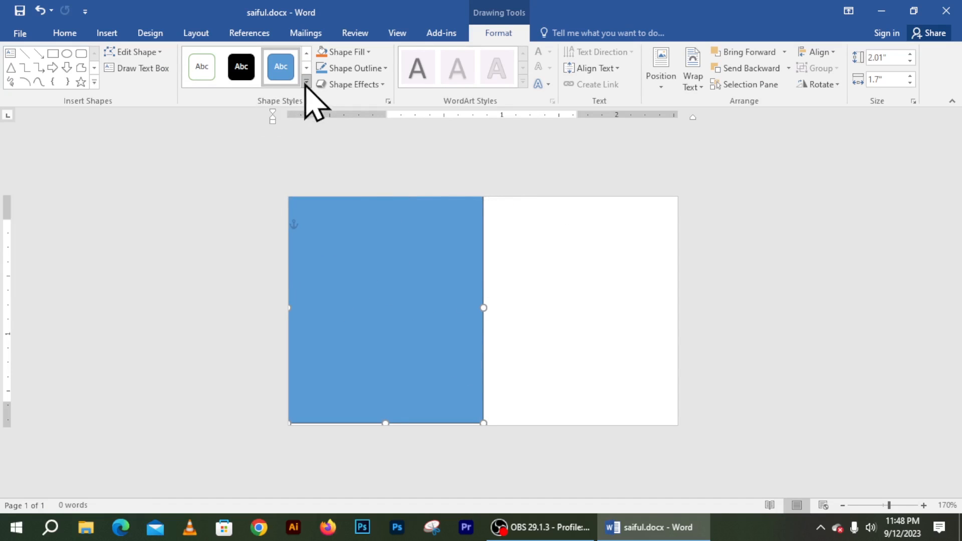
Step: Fill the rectangle with dark grey
click(346, 52)
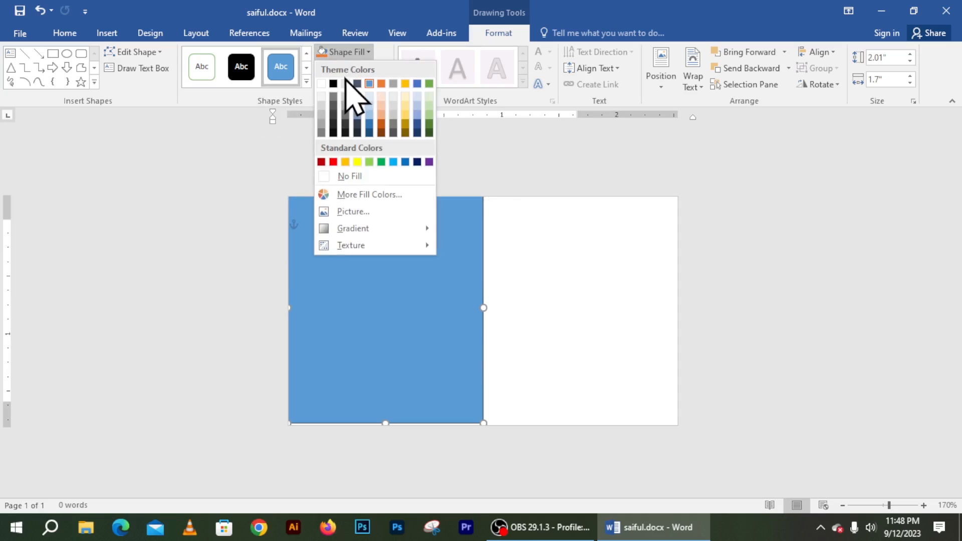
click(334, 110)
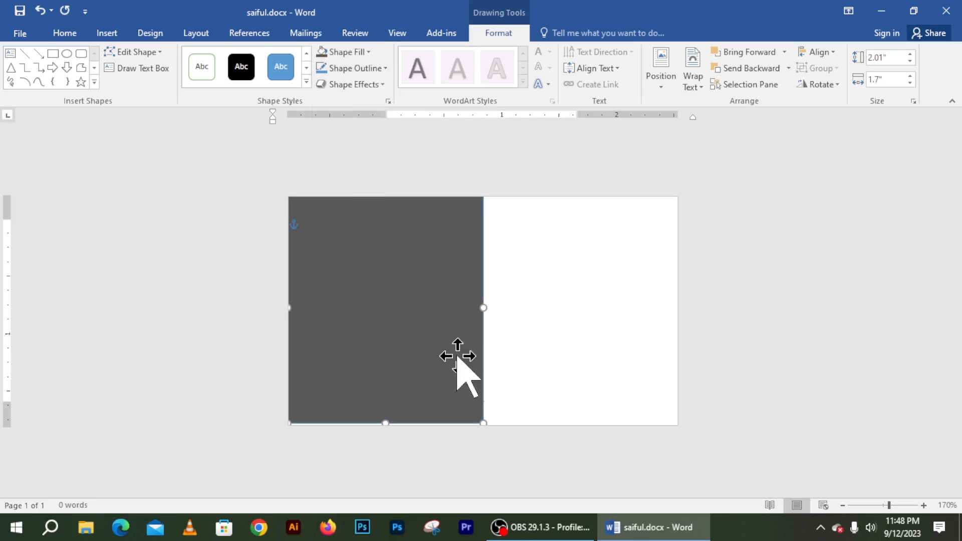
scroll(506, 337, down, 1)
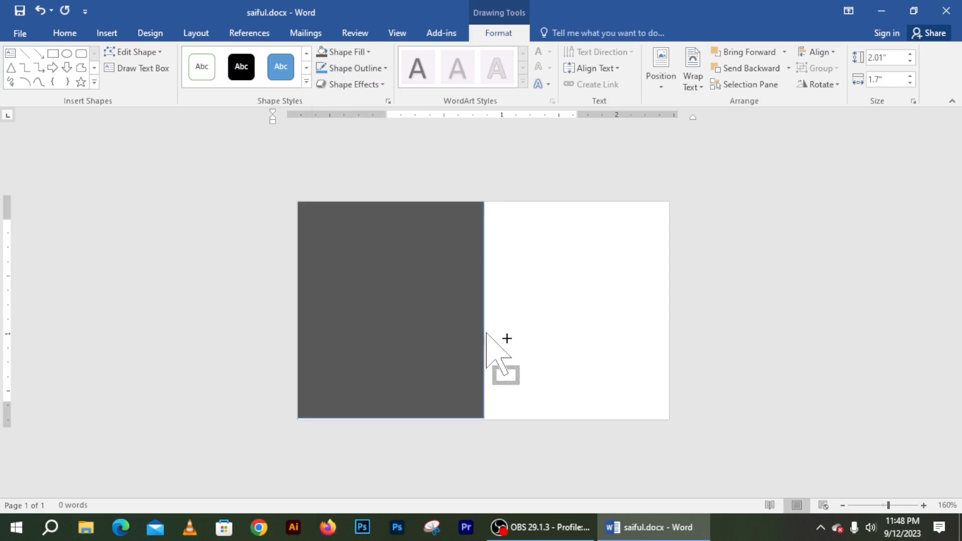
Step: With Edit Points, add a point mid-way down the right edge and pull it out into an arrow tip
right_click(423, 295)
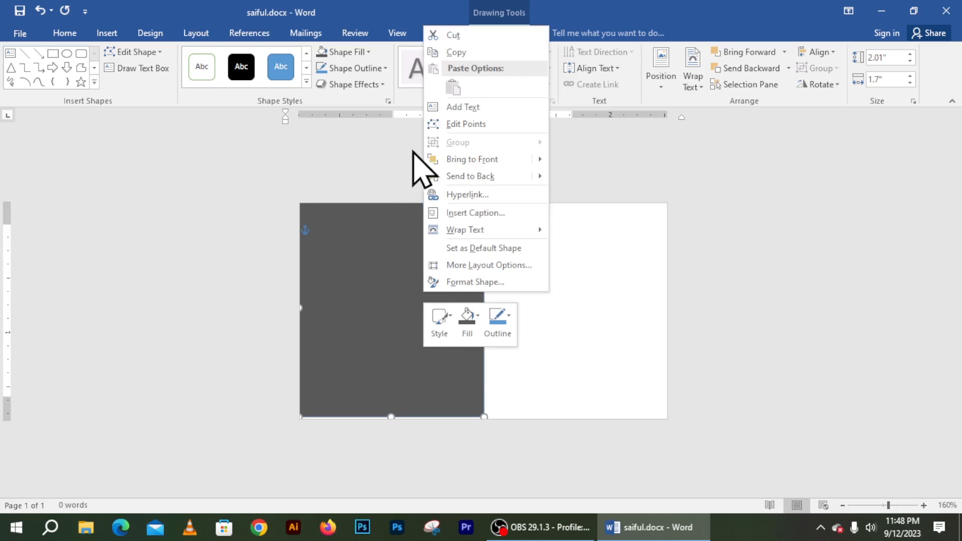
click(459, 126)
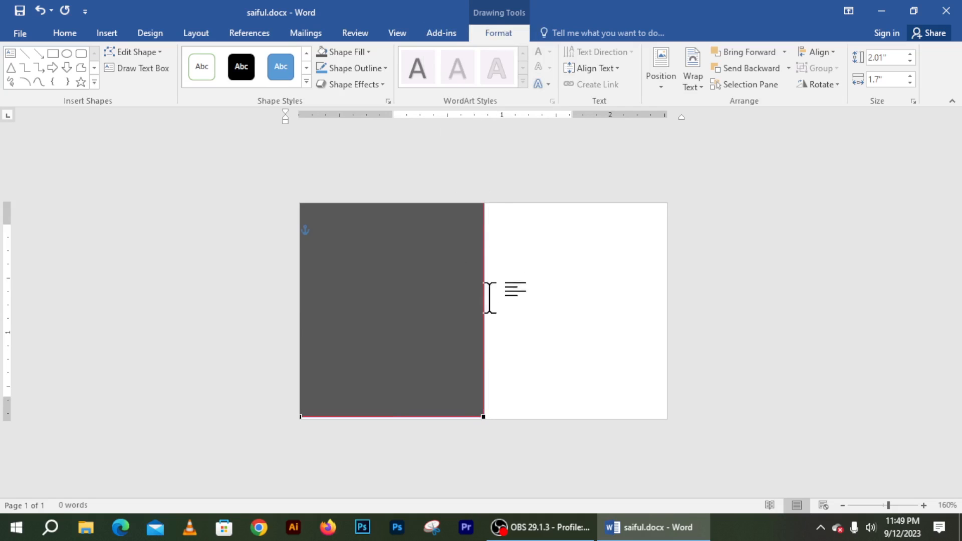
ctrl+scroll(489, 298, up, 2)
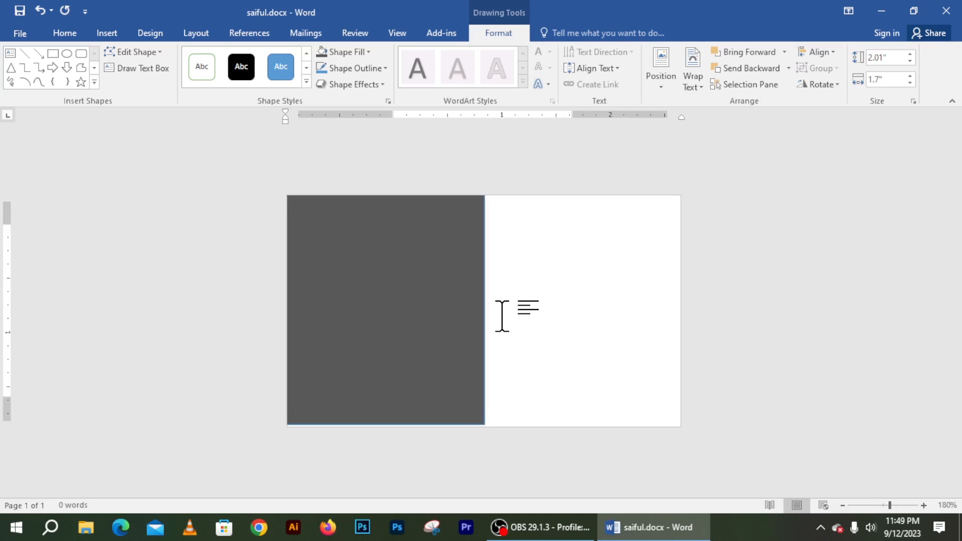
right_click(482, 280)
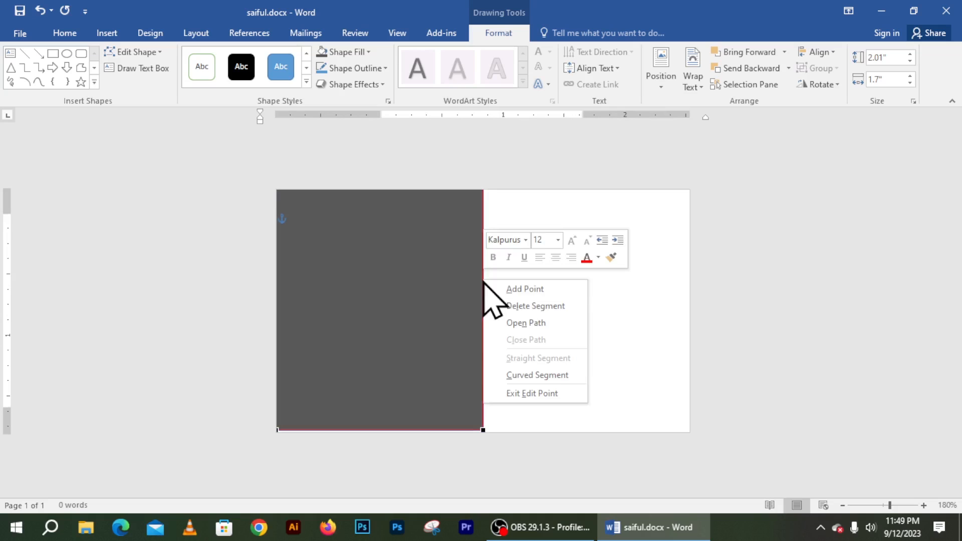
click(517, 289)
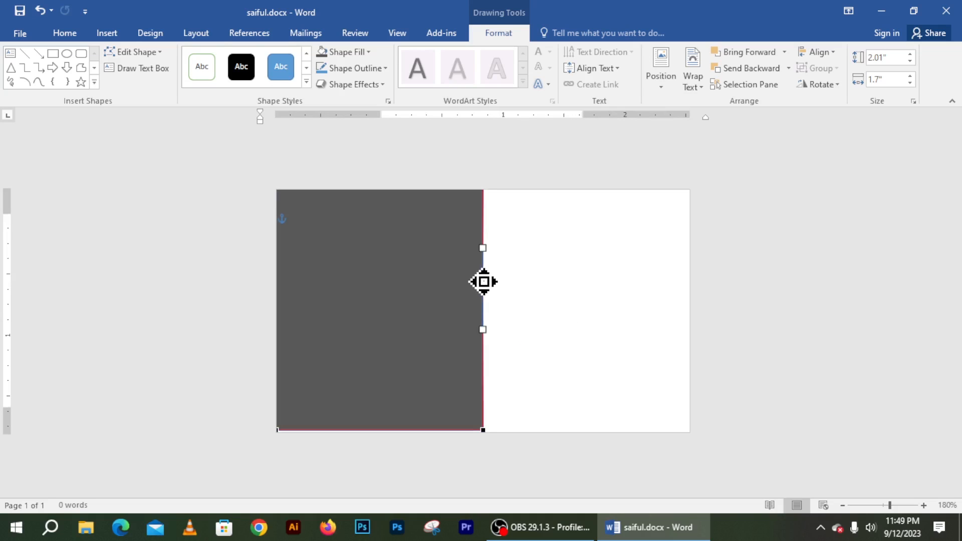
drag(483, 281, 552, 276)
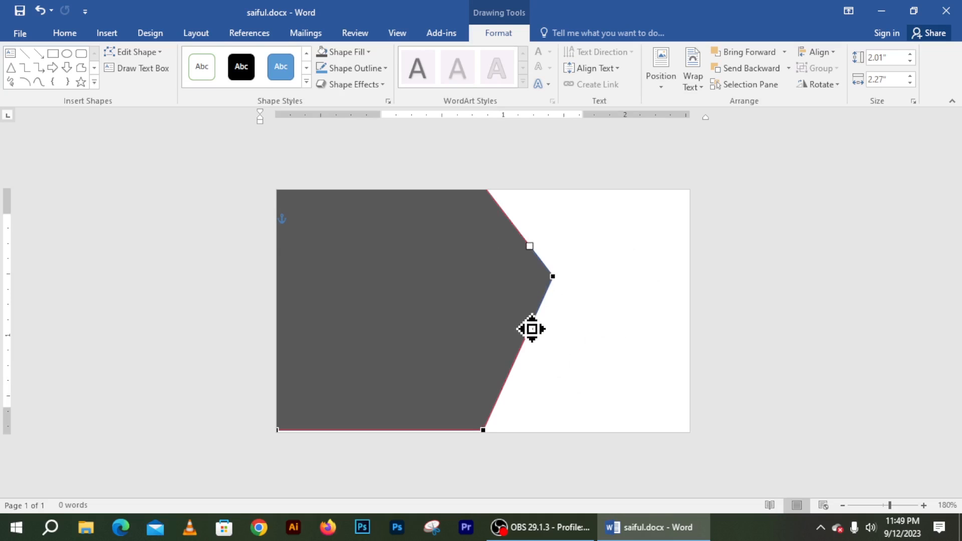
Step: Narrow the arrow shape slightly by pulling its right side in
click(596, 246)
click(513, 273)
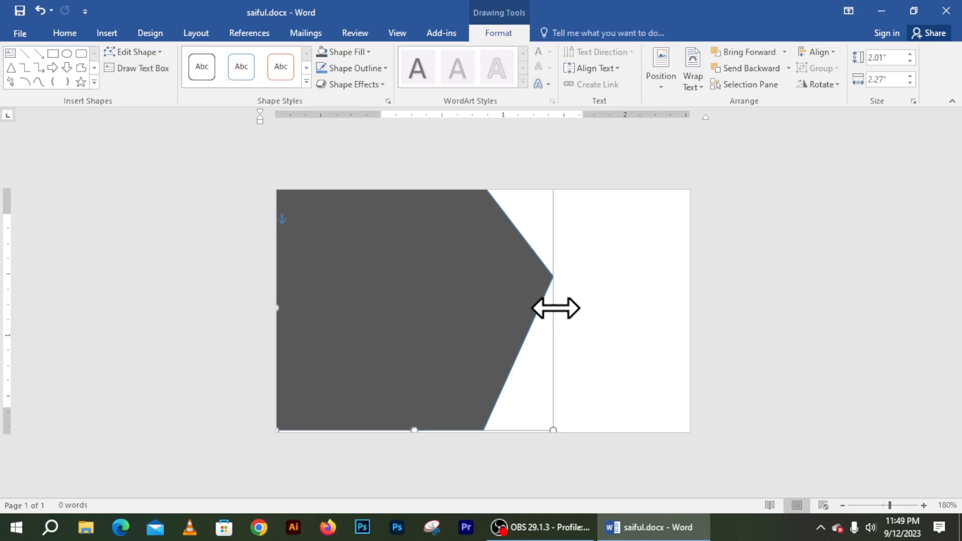
drag(555, 308, 543, 311)
Step: Duplicate the arrow offset down-right and give the copy a light blue fill with no outline
click(610, 305)
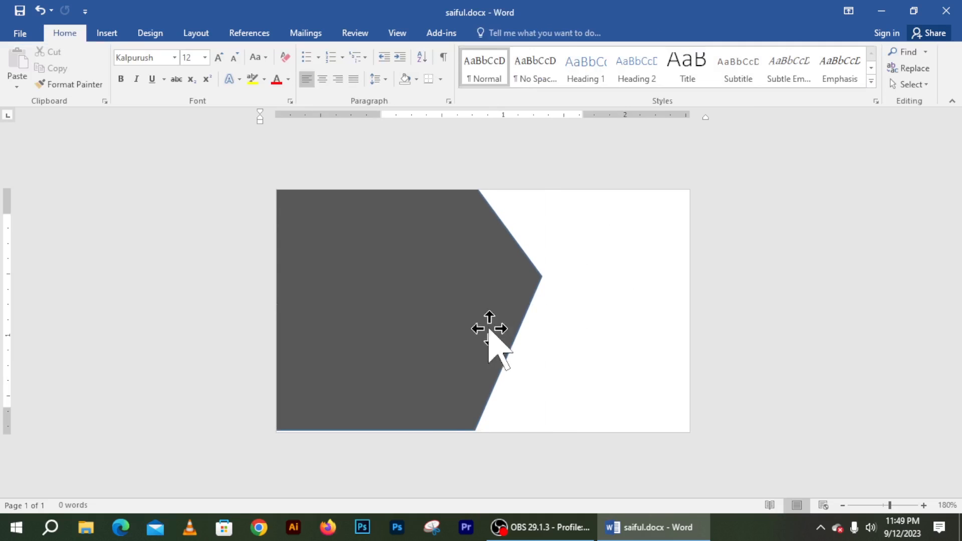
click(398, 311)
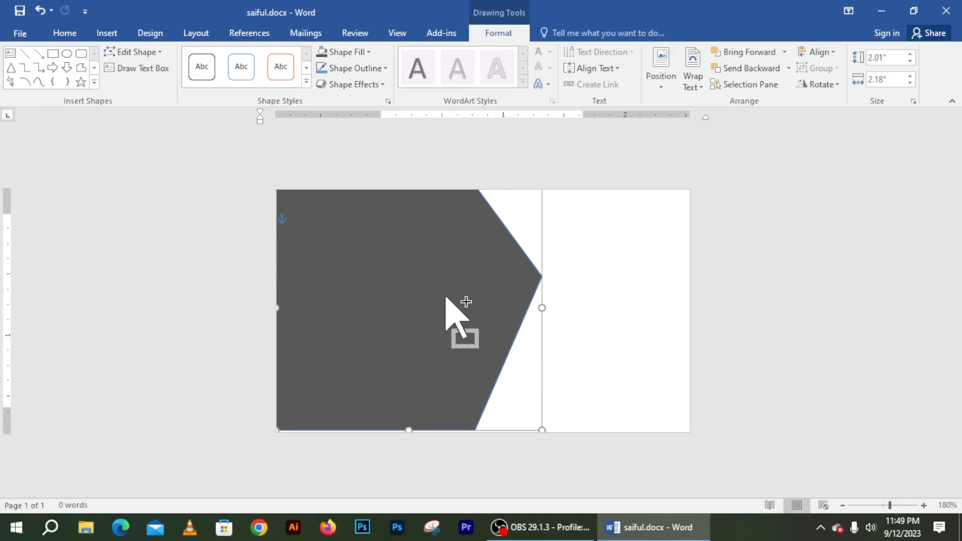
drag(446, 296, 479, 285)
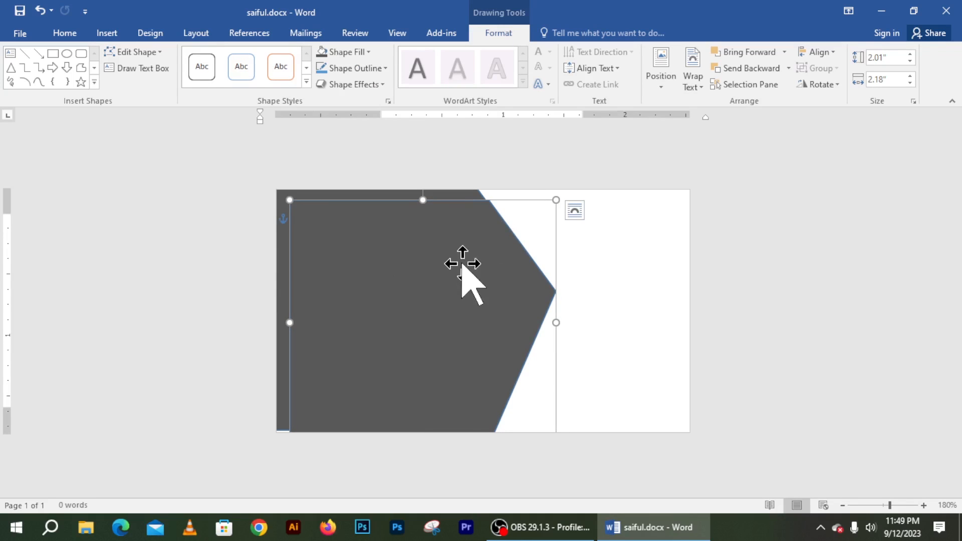
click(348, 53)
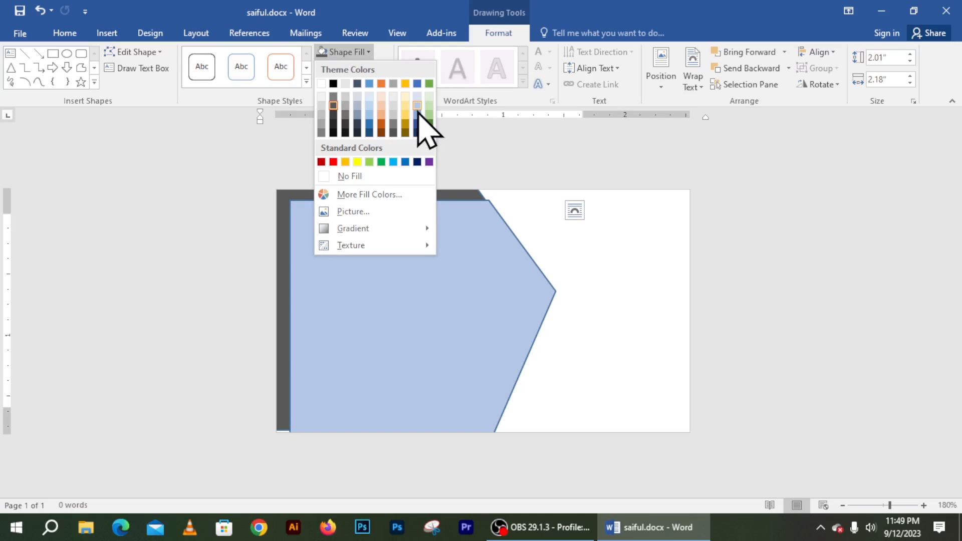
key(Escape)
click(384, 68)
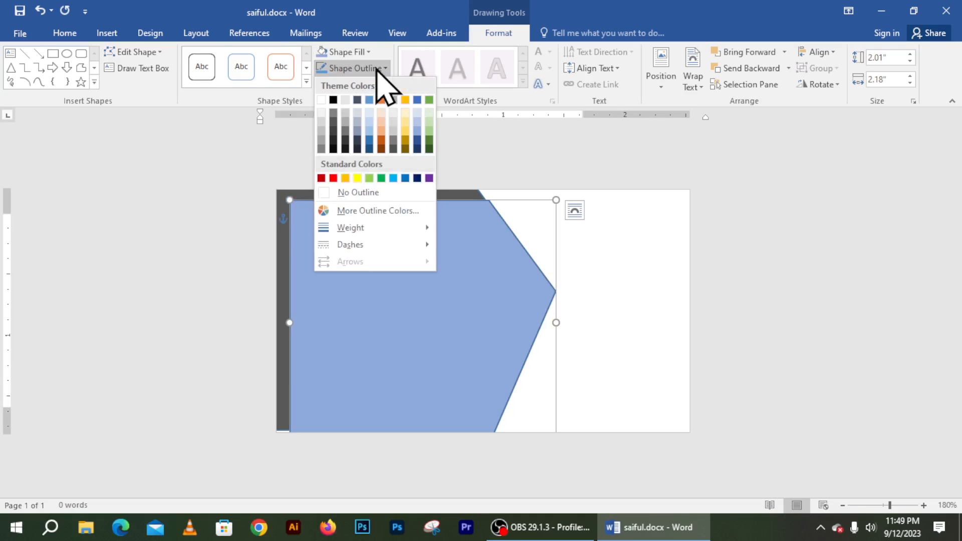
click(364, 189)
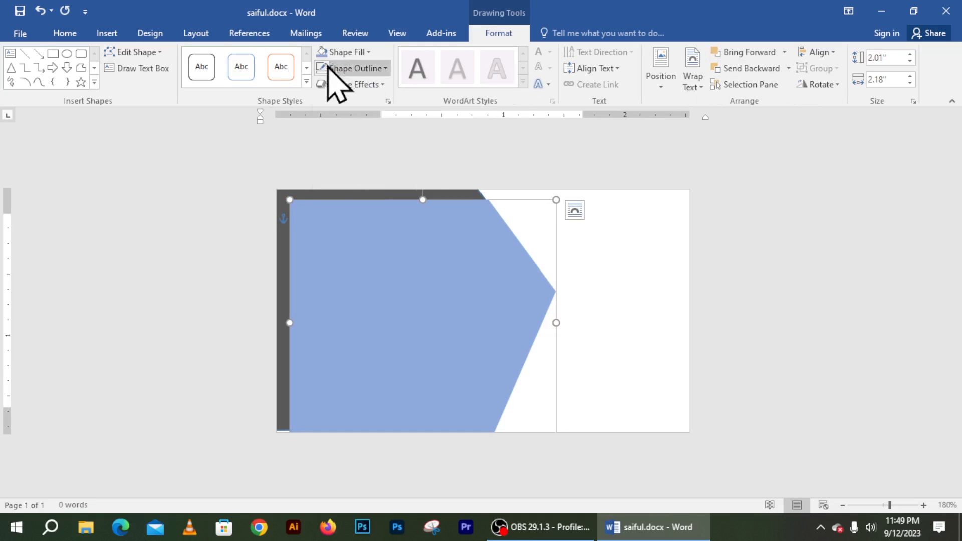
Step: Send the blue copy behind the dark arrow and nudge the dark arrow slightly left
click(789, 68)
click(754, 103)
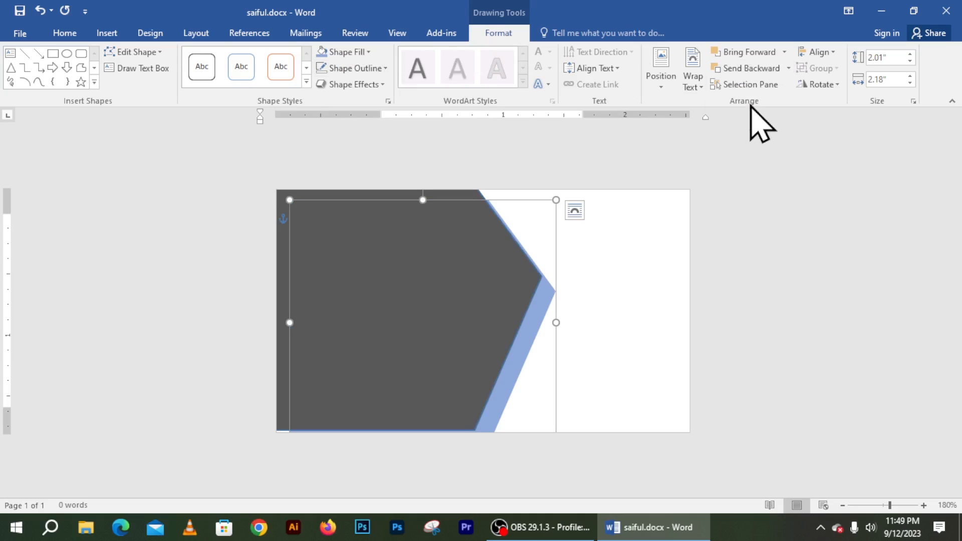
click(494, 251)
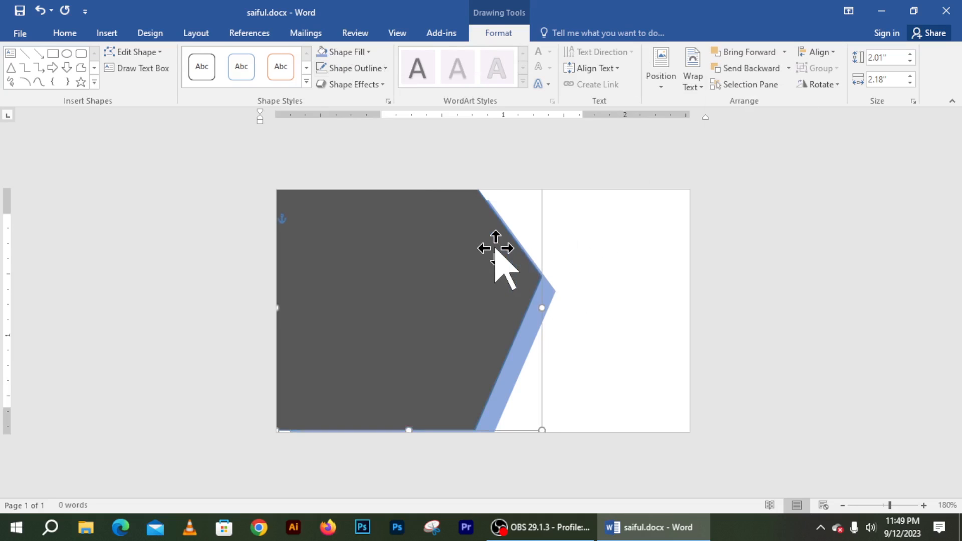
key(Left)
key(Left)
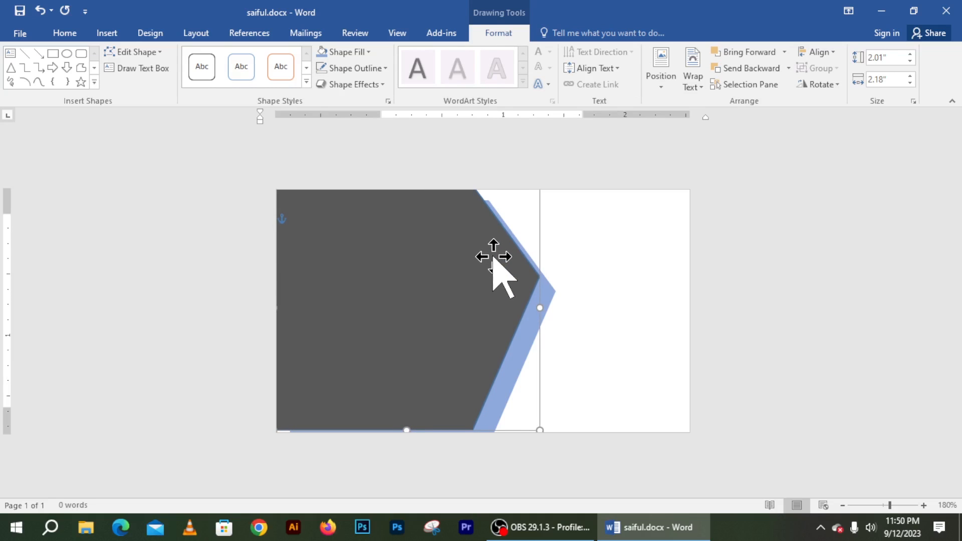
key(Left)
key(Left)
key(Left)
key(Left)
key(Left)
key(Left)
key(Left)
key(Left)
key(Left)
key(Left)
key(Left)
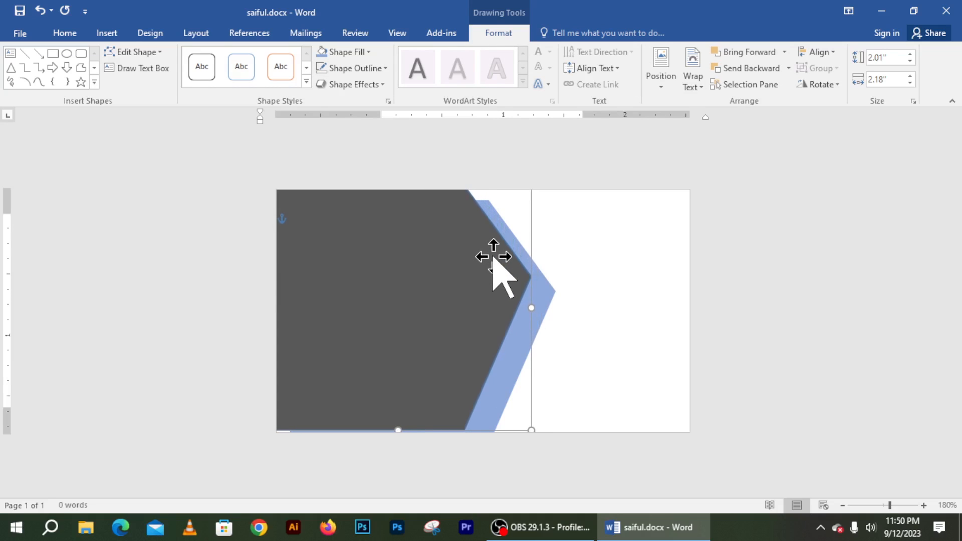
key(Left)
key(Right)
key(Right)
key(Right)
key(Right)
key(Right)
key(Right)
key(Right)
key(Right)
key(Right)
key(Right)
Step: Stretch the blue arrow's top up to the card's top edge and reselect the dark arrow
click(550, 291)
drag(419, 198, 419, 189)
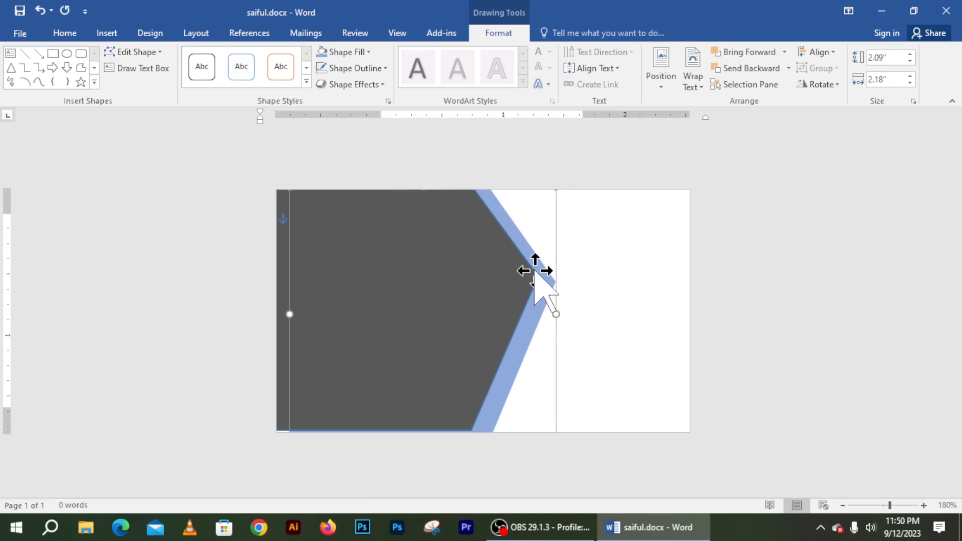
click(605, 287)
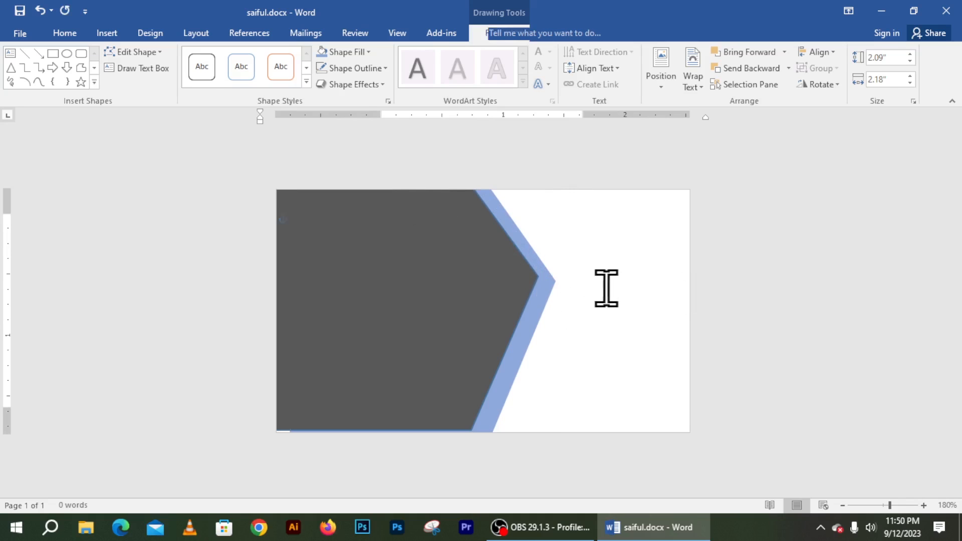
click(543, 291)
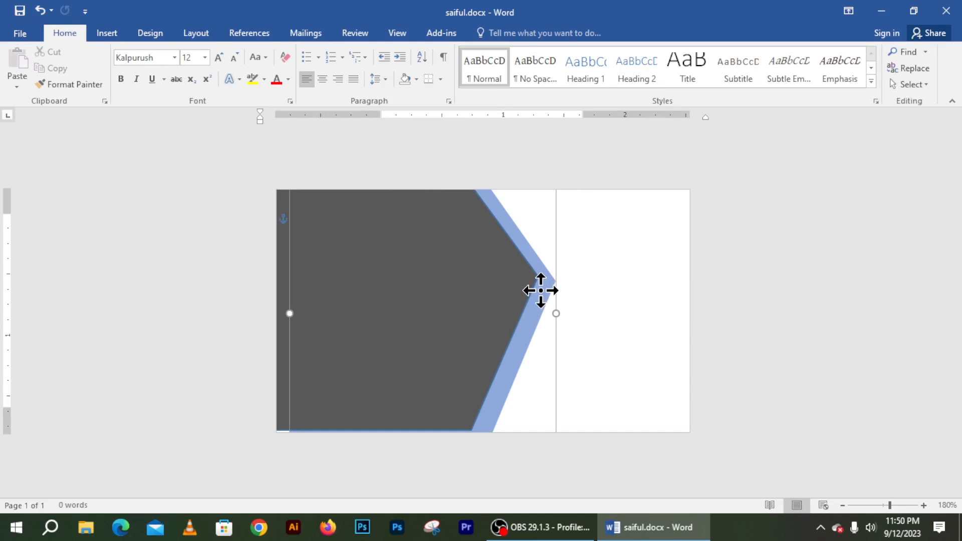
click(448, 279)
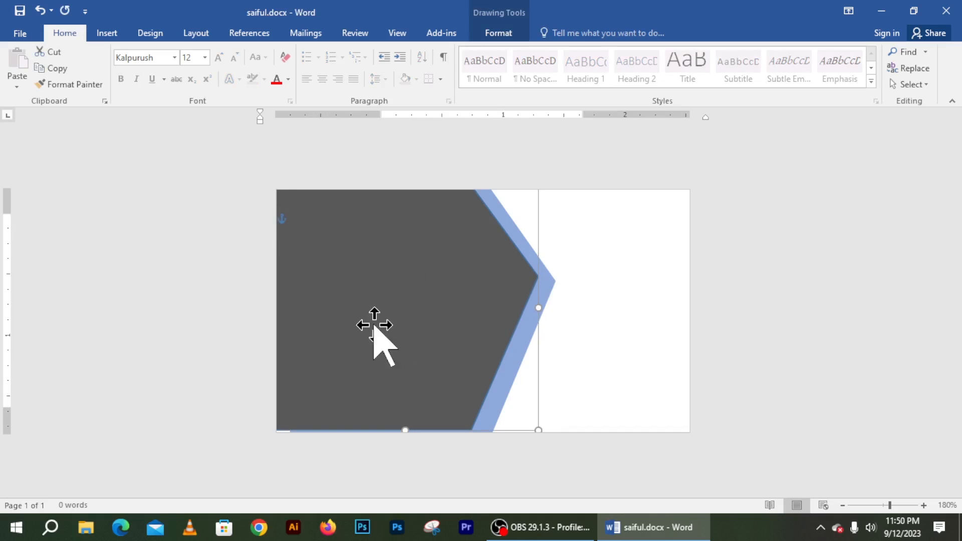
click(504, 32)
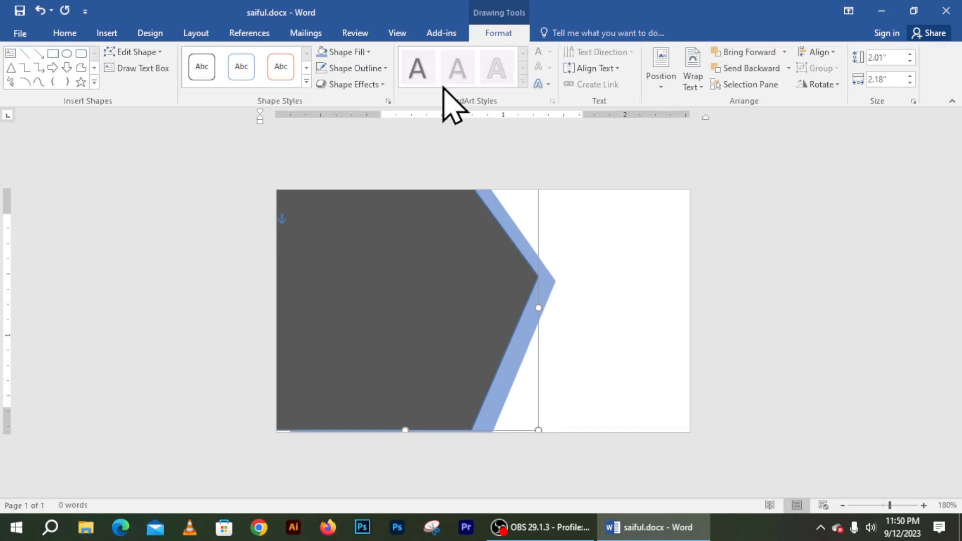
Step: Remove the grey arrow's outline and fill it solid black
click(358, 69)
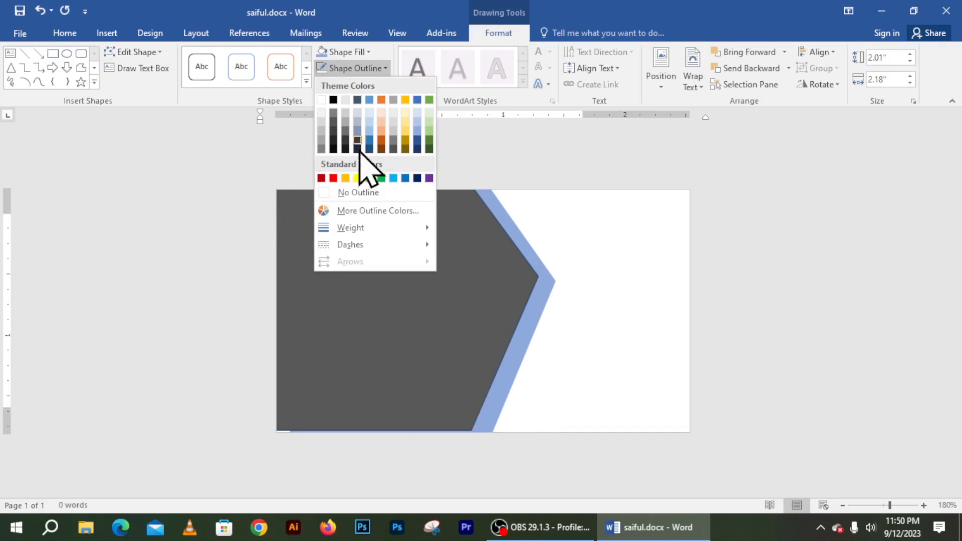
click(358, 194)
click(625, 278)
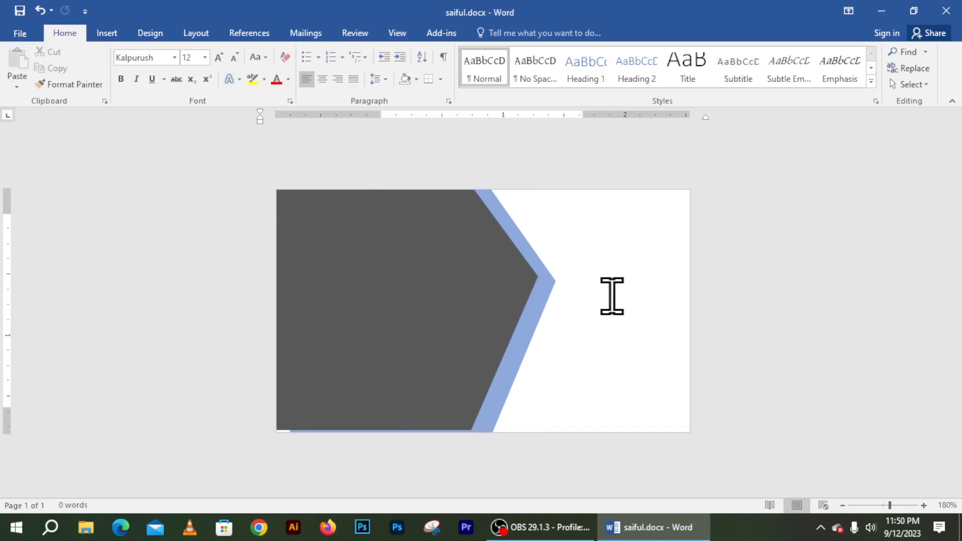
click(509, 317)
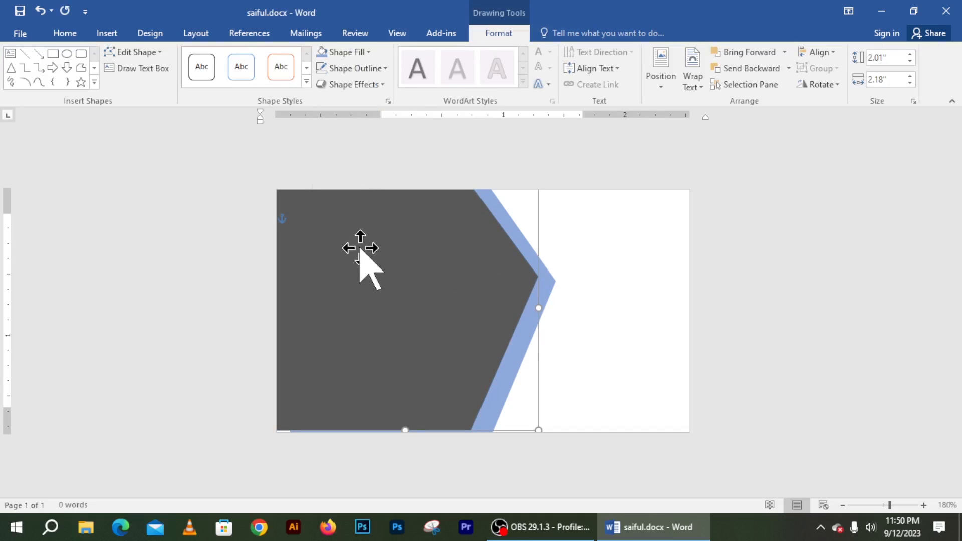
click(351, 52)
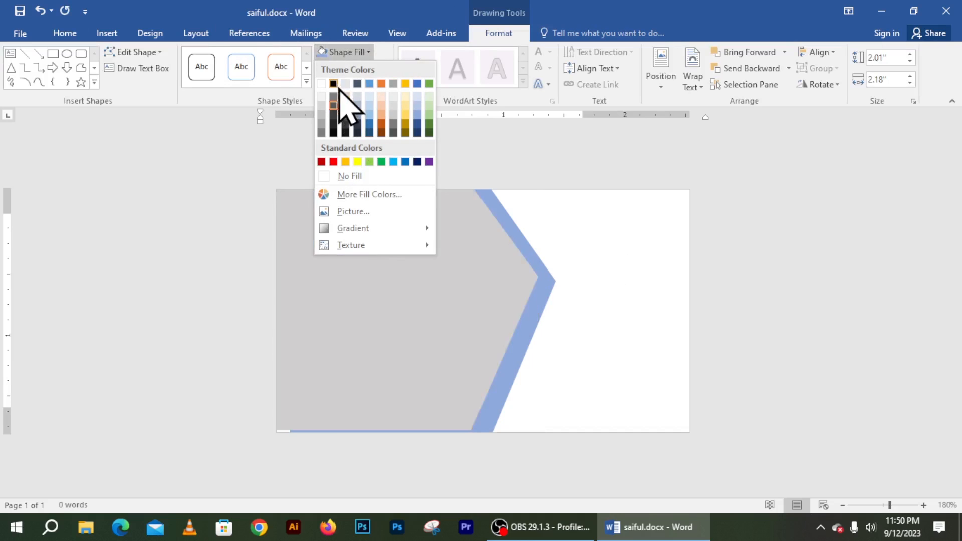
click(333, 83)
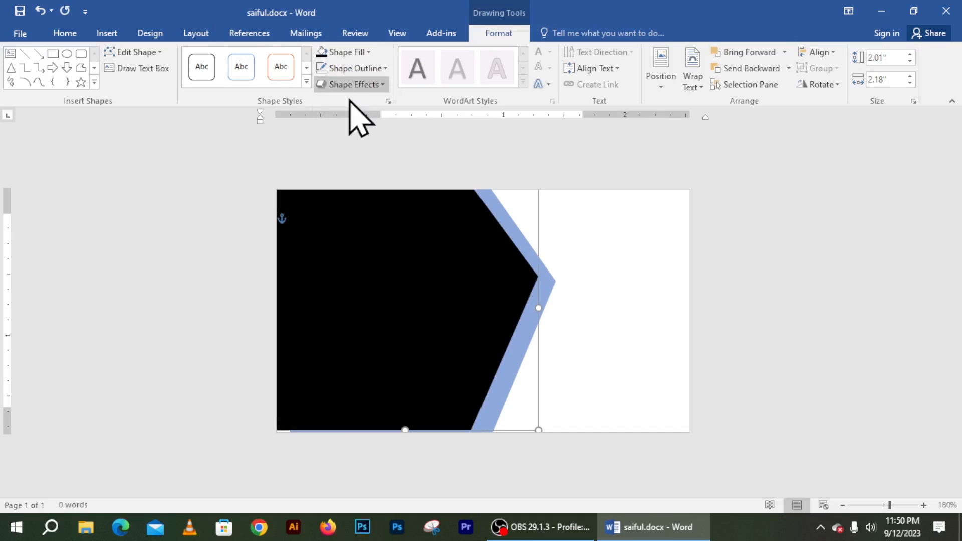
click(594, 287)
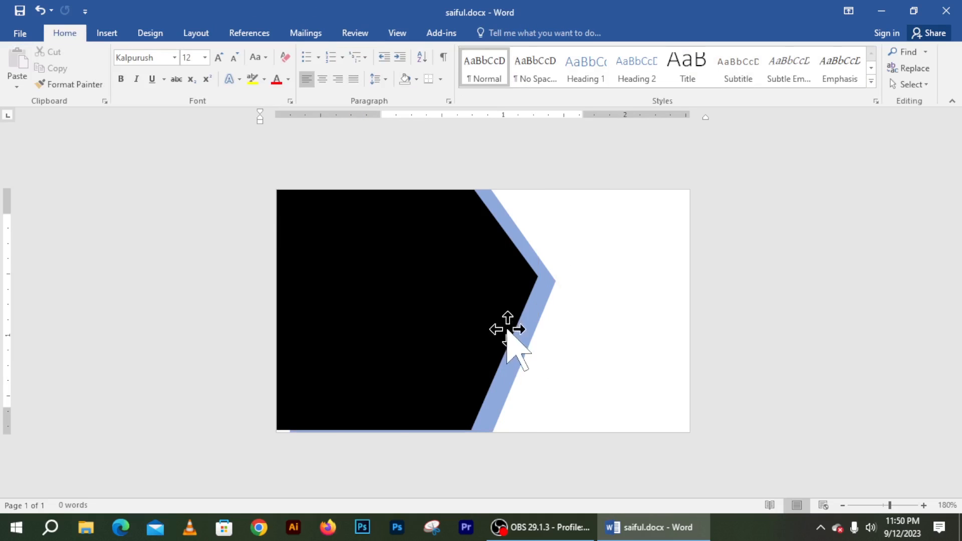
click(507, 382)
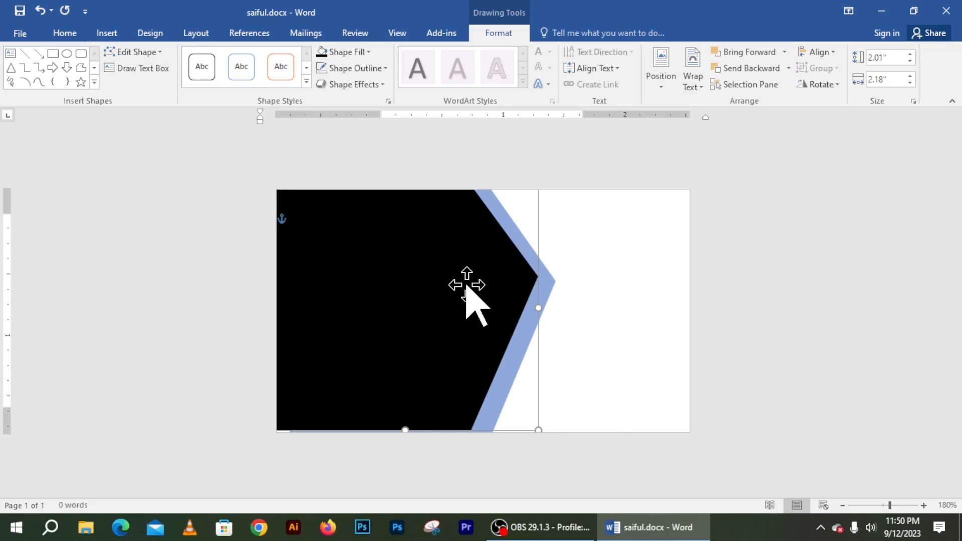
Step: In Chrome's Person 1 profile, search Google for 'flaticon' and open flaticon.com
click(881, 11)
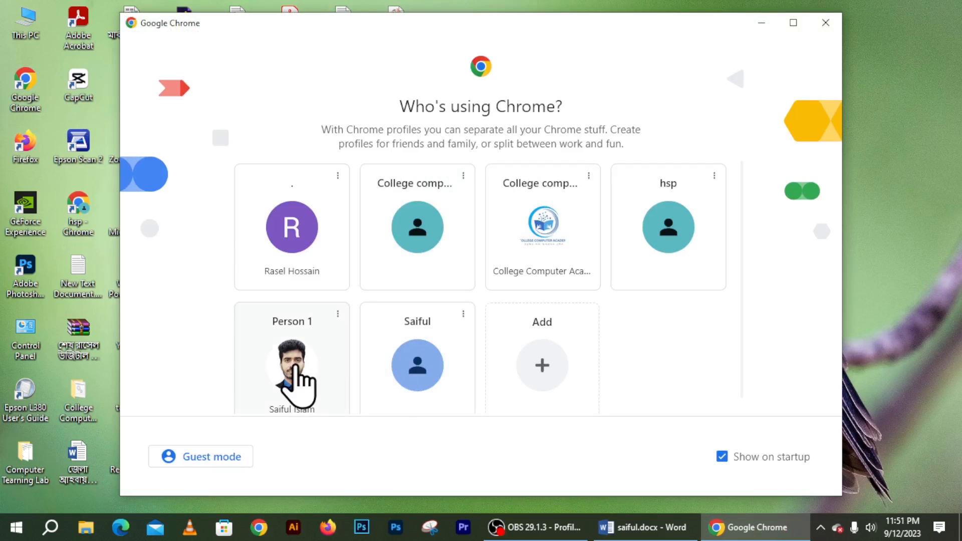
click(296, 386)
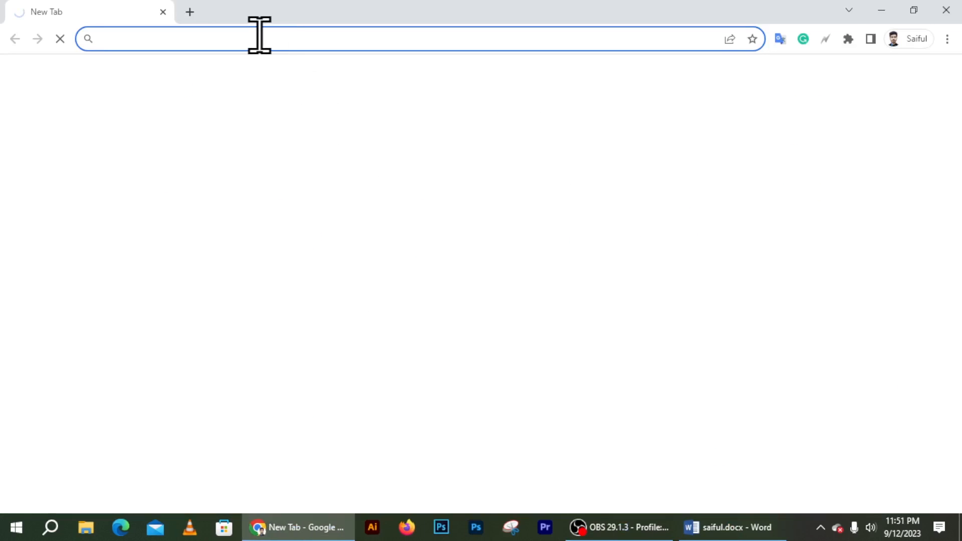
text(f)
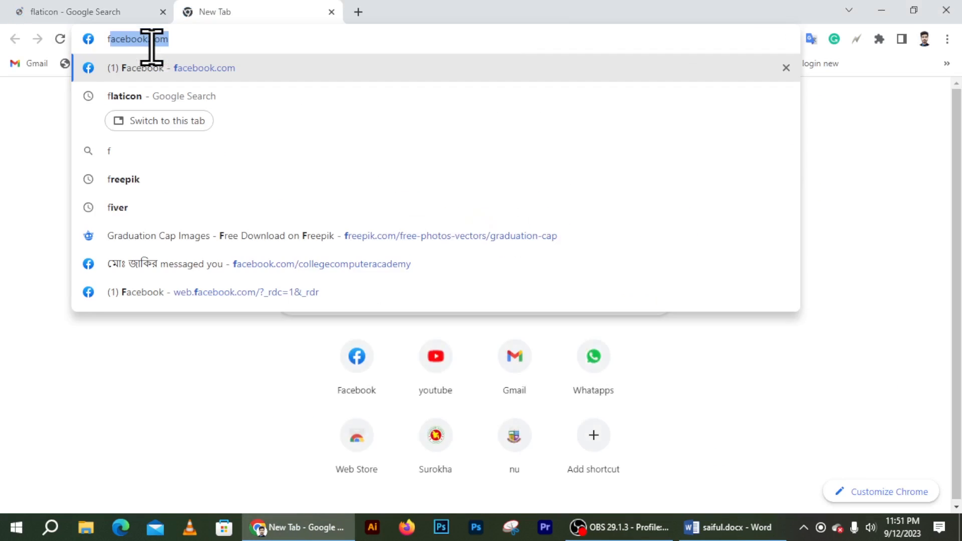
text(lat)
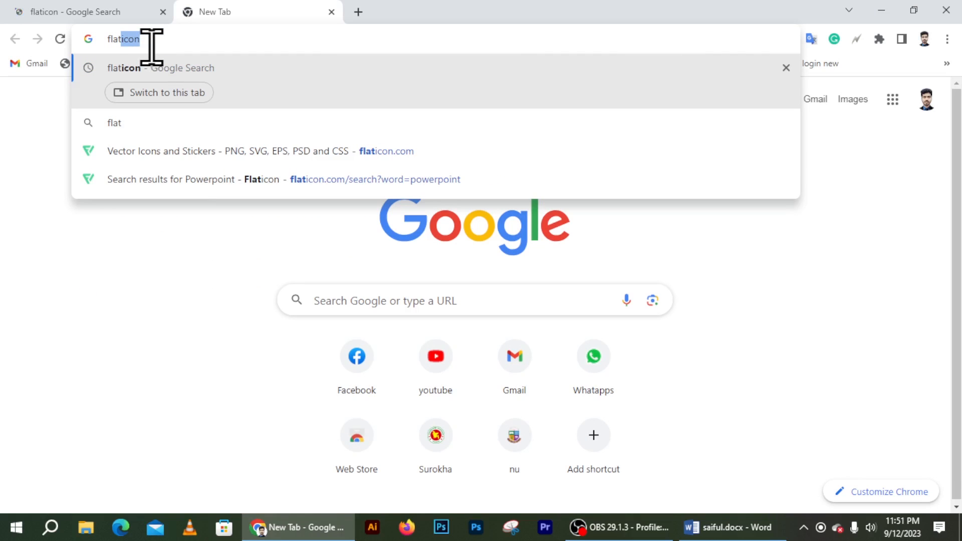
text(ico)
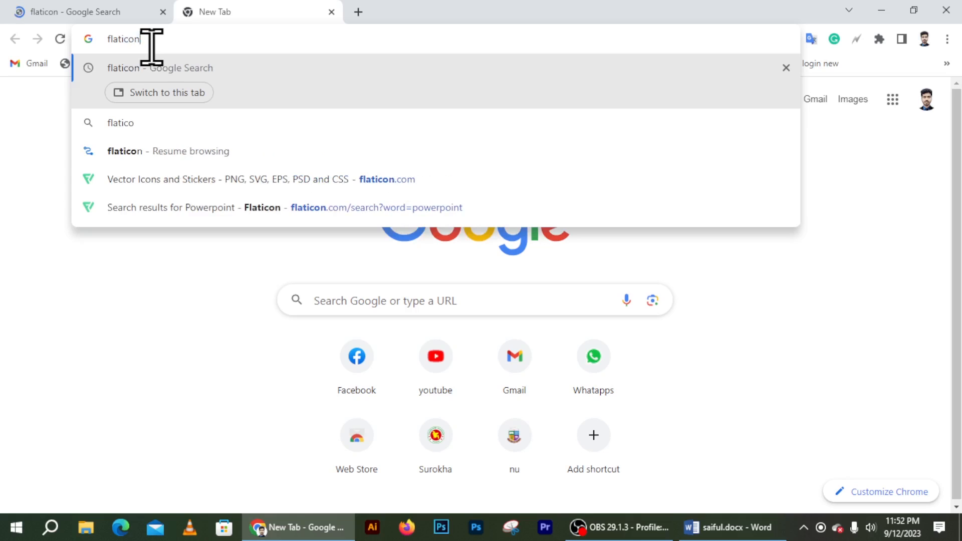
text(n)
key(Return)
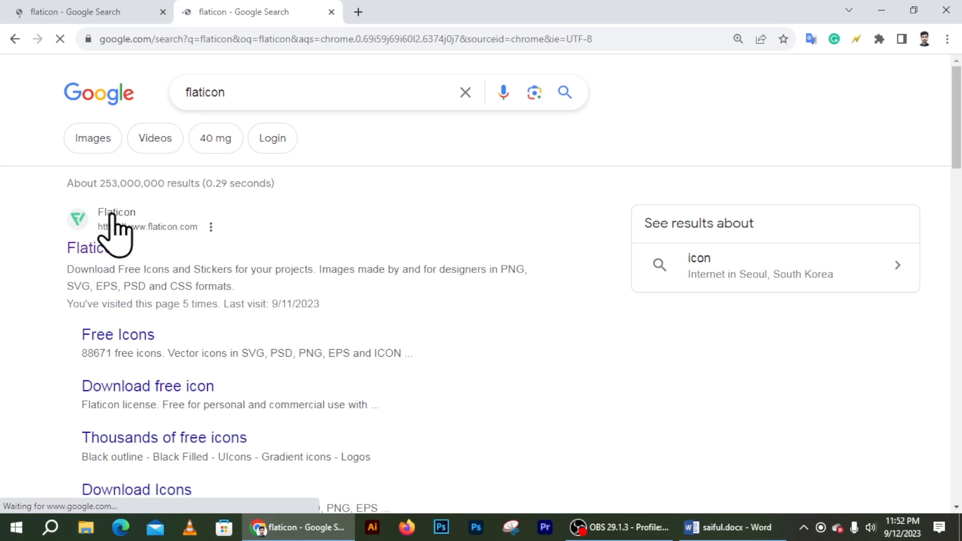
click(130, 232)
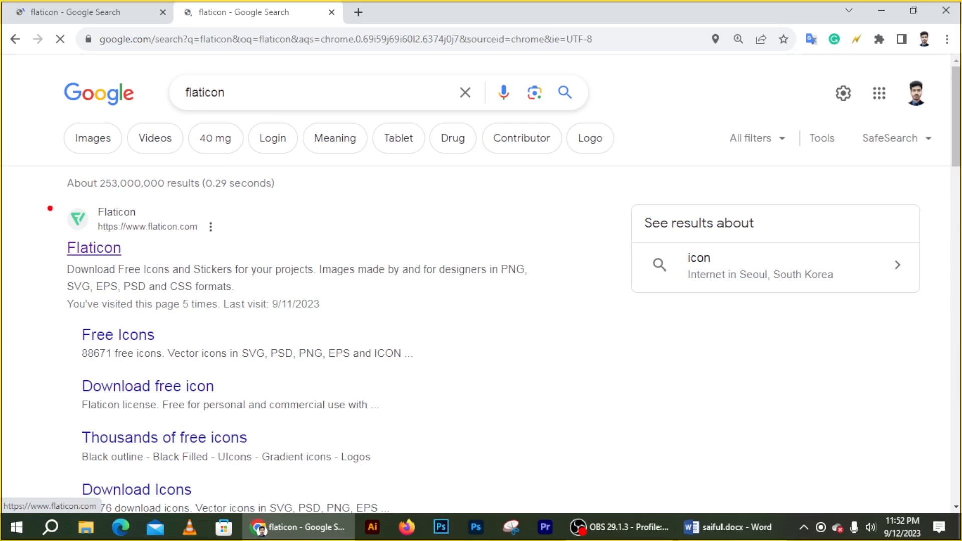
drag(48, 207, 216, 269)
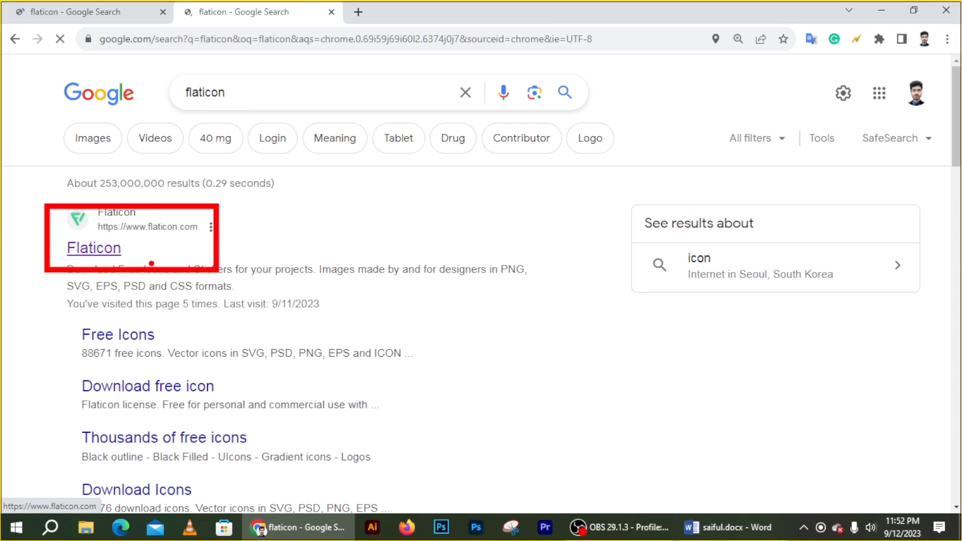
key(Escape)
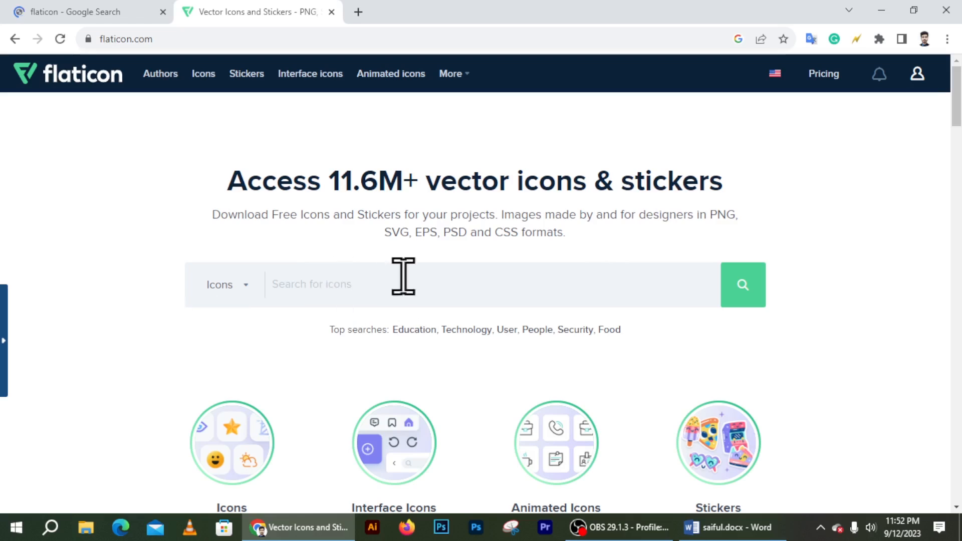
Step: Search Flaticon for 'phone' and copy the solid round phone icon to the clipboard
click(317, 286)
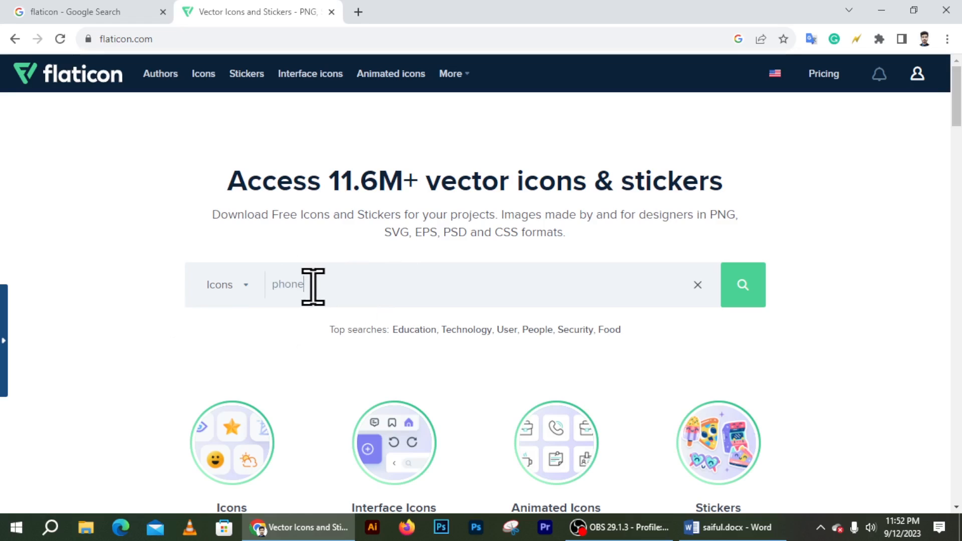
text(phone)
click(741, 285)
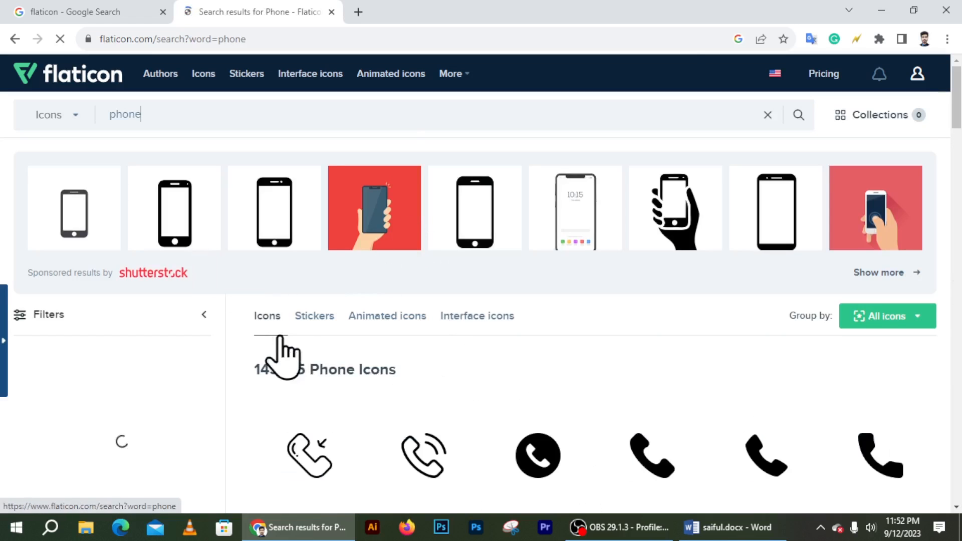
mouse_move(525, 501)
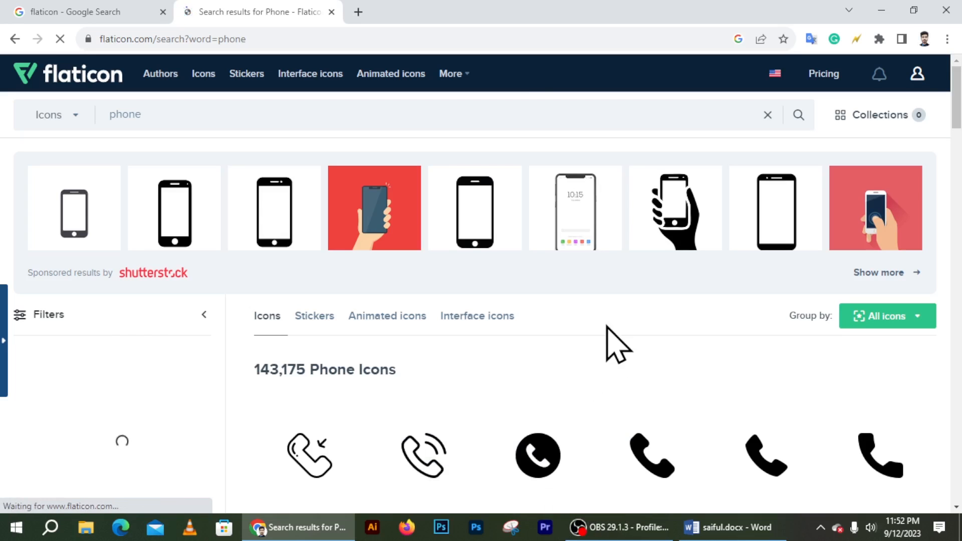
click(578, 471)
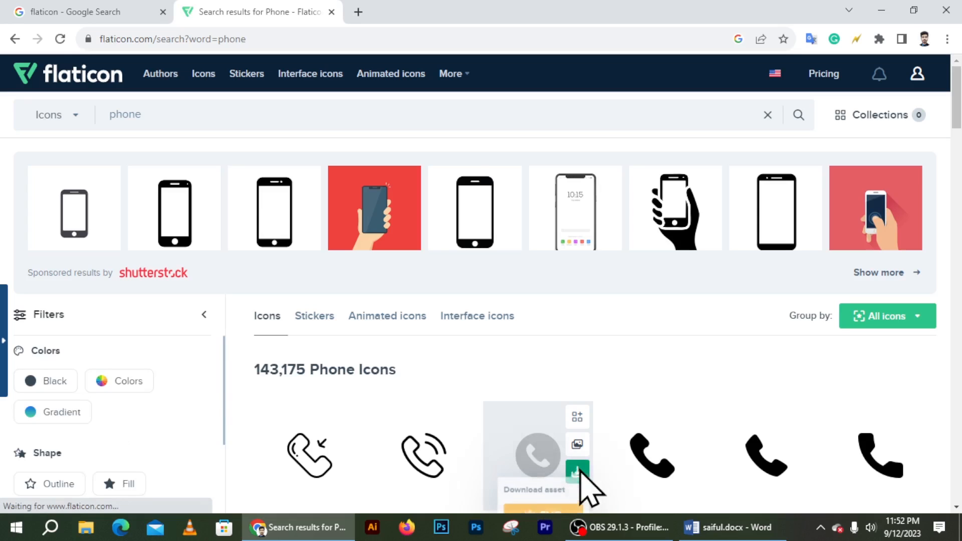
click(522, 498)
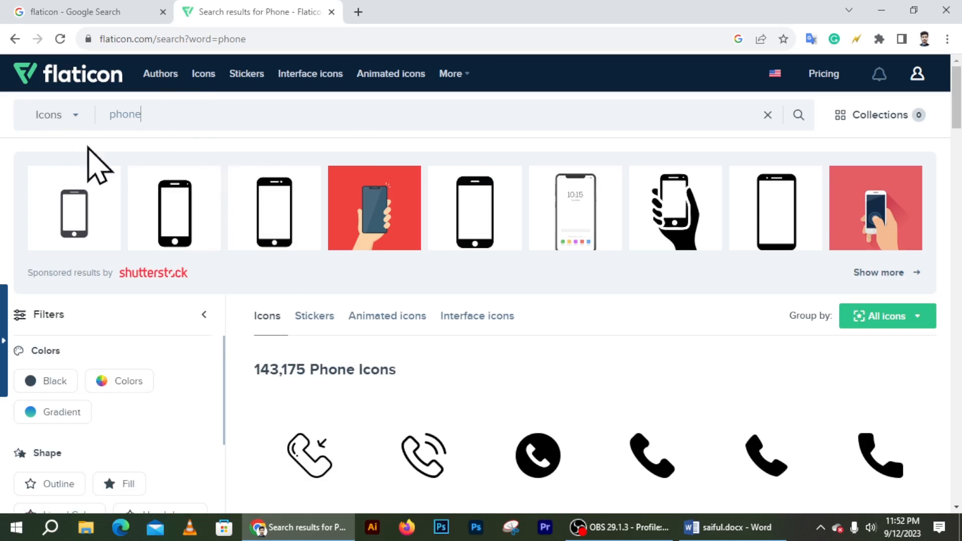
Step: Select the word 'phone' in the search box to replace it
click(145, 115)
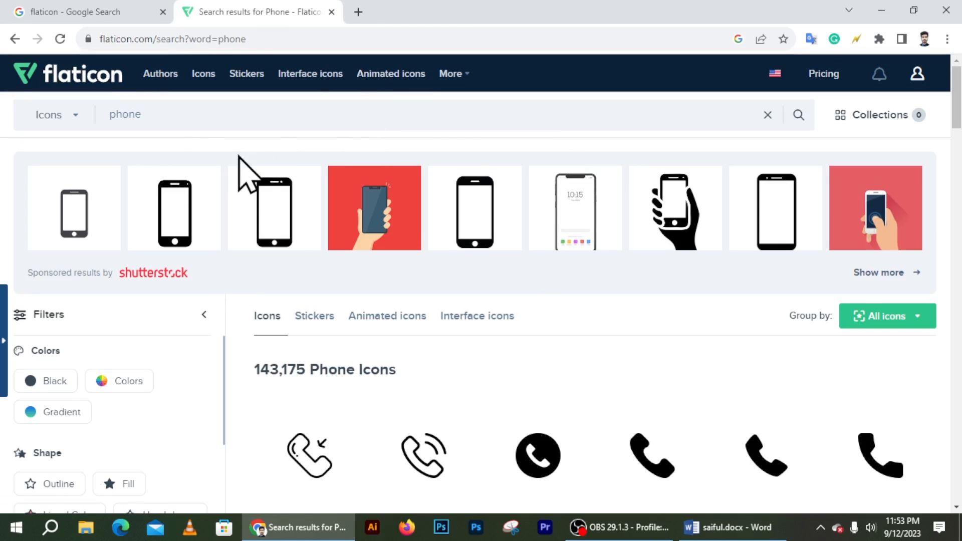
drag(200, 126, 118, 121)
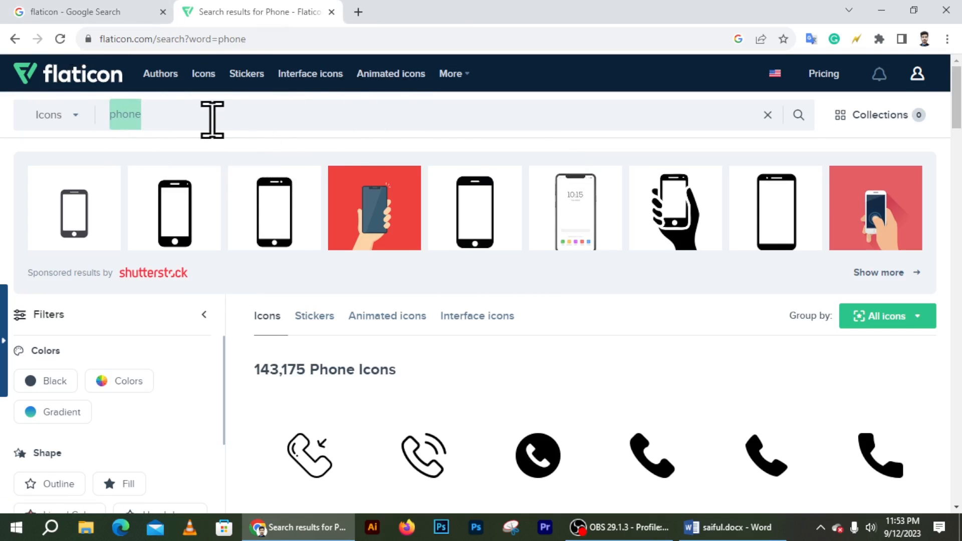
click(135, 114)
double_click(134, 115)
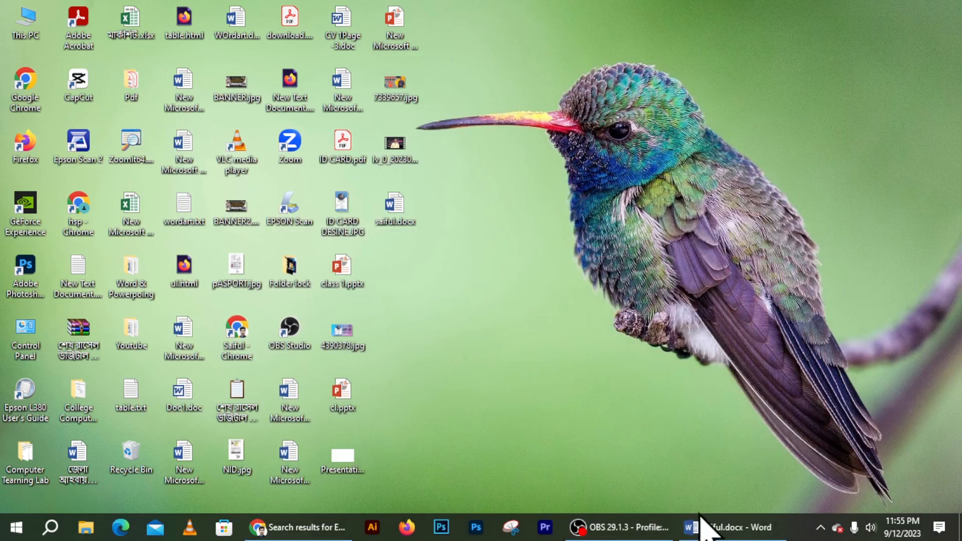
Step: Back in Word, draw a small teardrop shape on the black panel
click(699, 525)
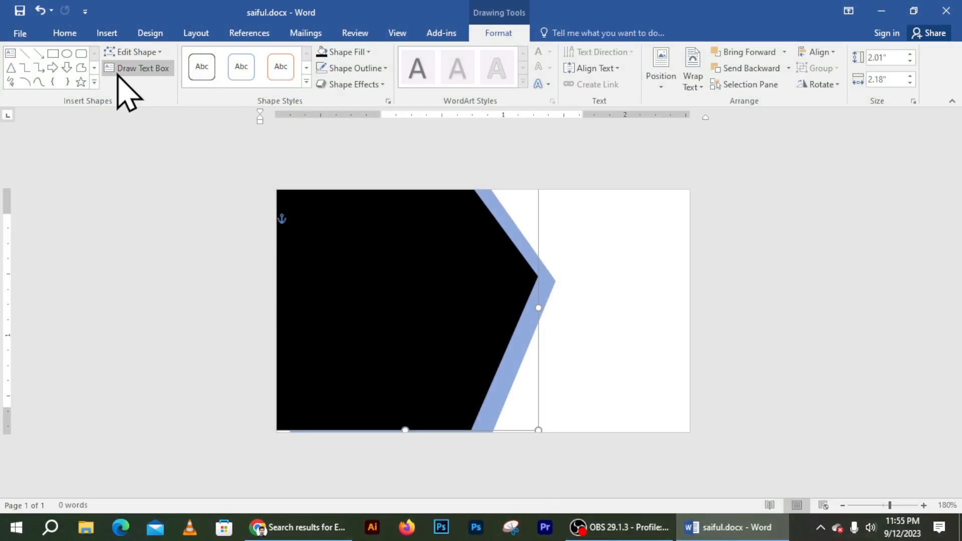
click(106, 33)
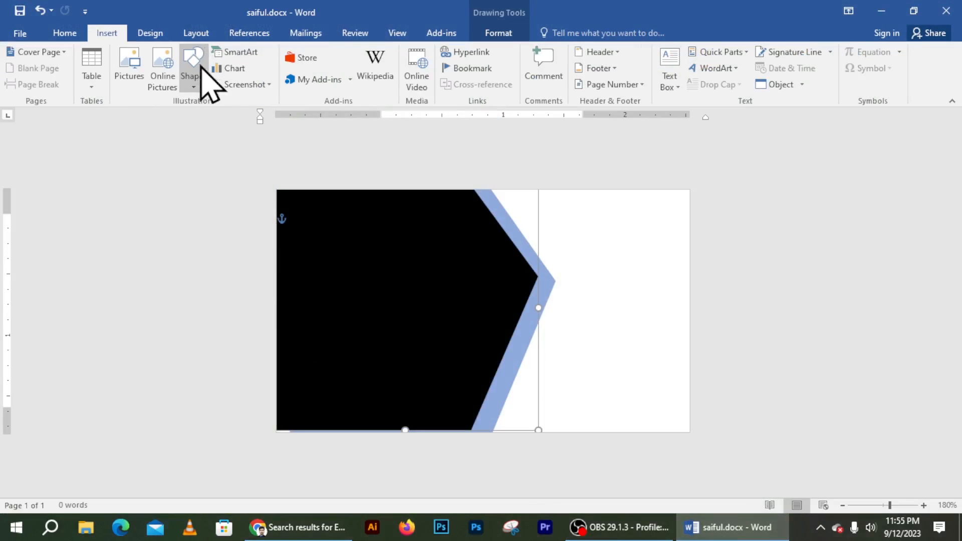
click(195, 82)
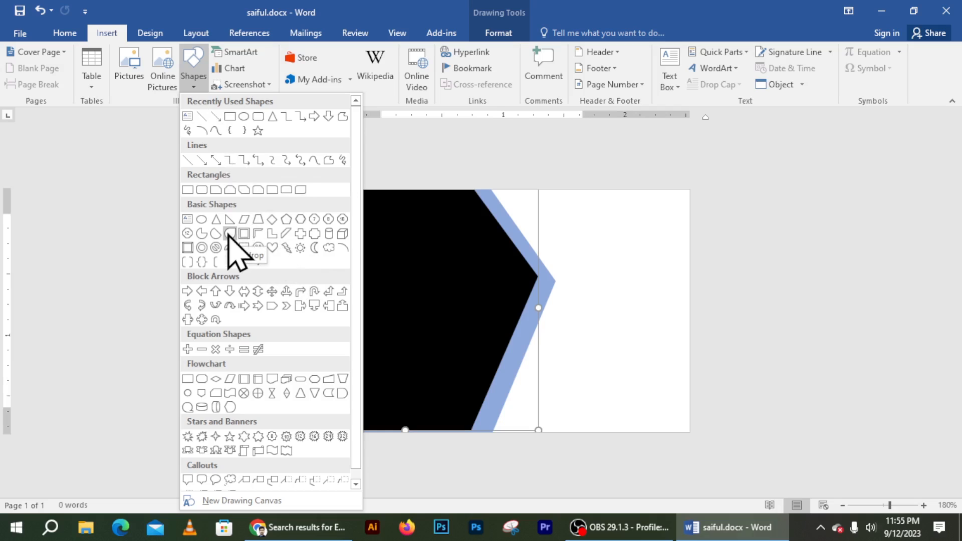
click(229, 233)
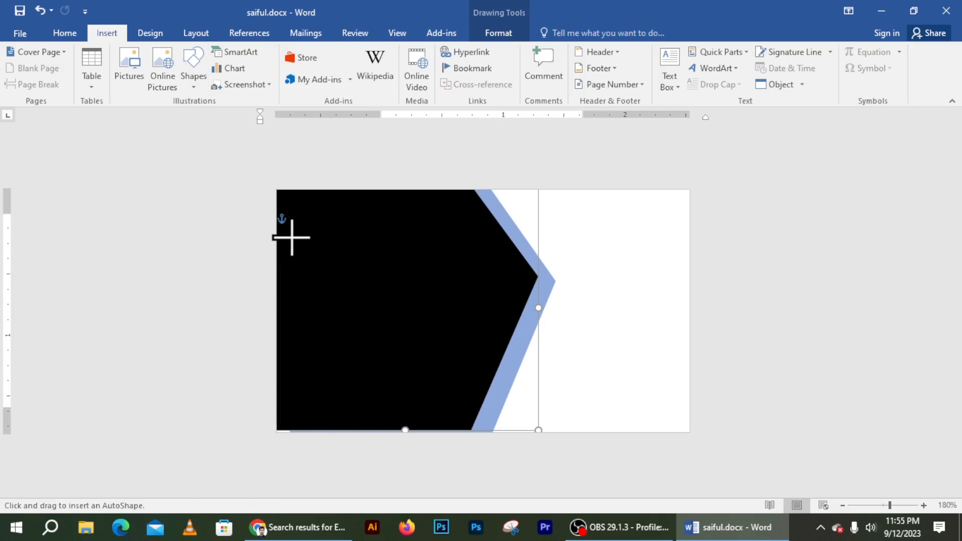
drag(293, 227, 303, 304)
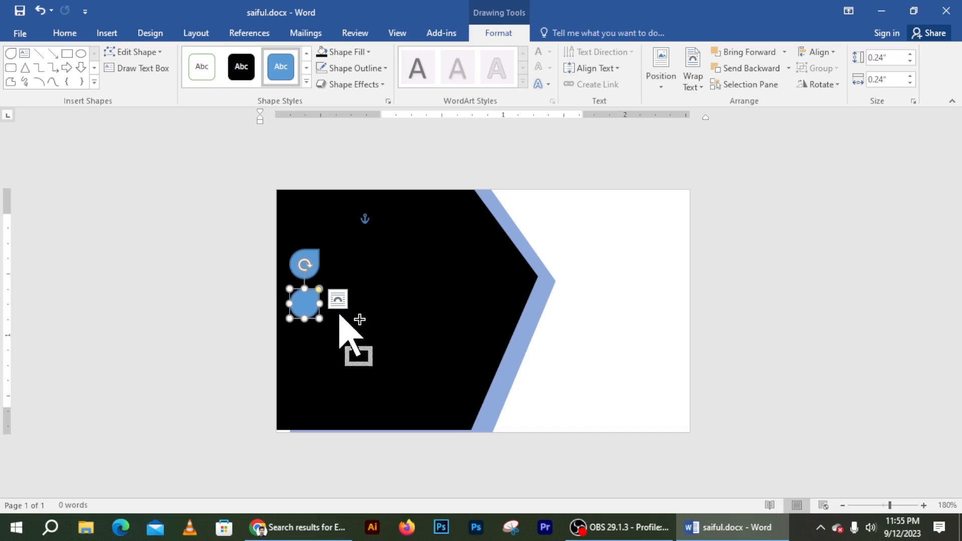
Step: Duplicate the teardrop with Ctrl+D and arrange four copies in an evenly spaced vertical column
key(ctrl+d)
drag(333, 314, 312, 338)
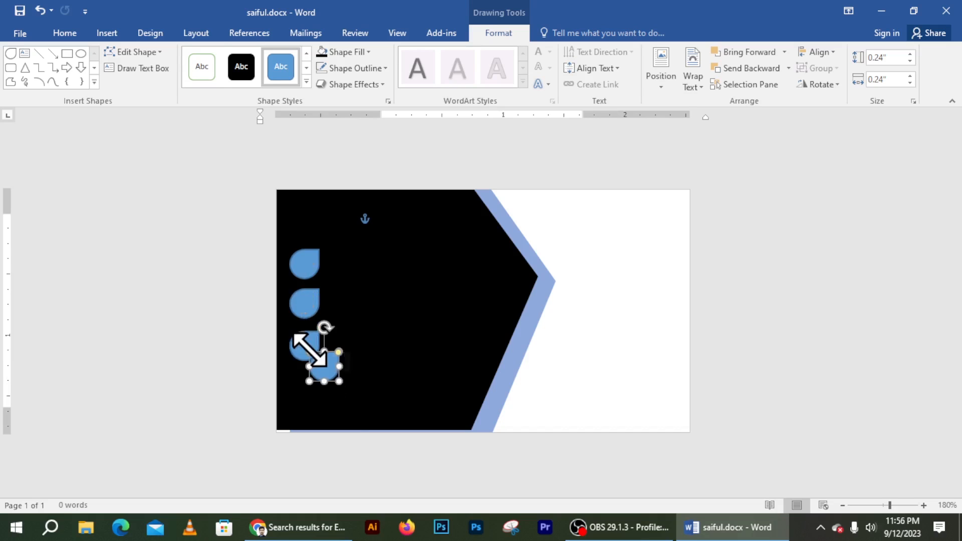
key(ctrl+d)
drag(328, 375, 307, 398)
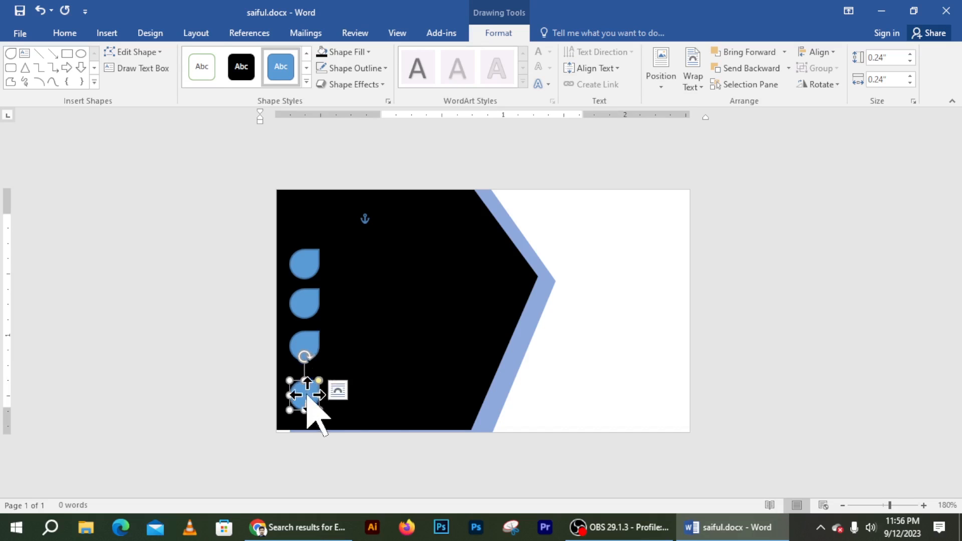
click(347, 357)
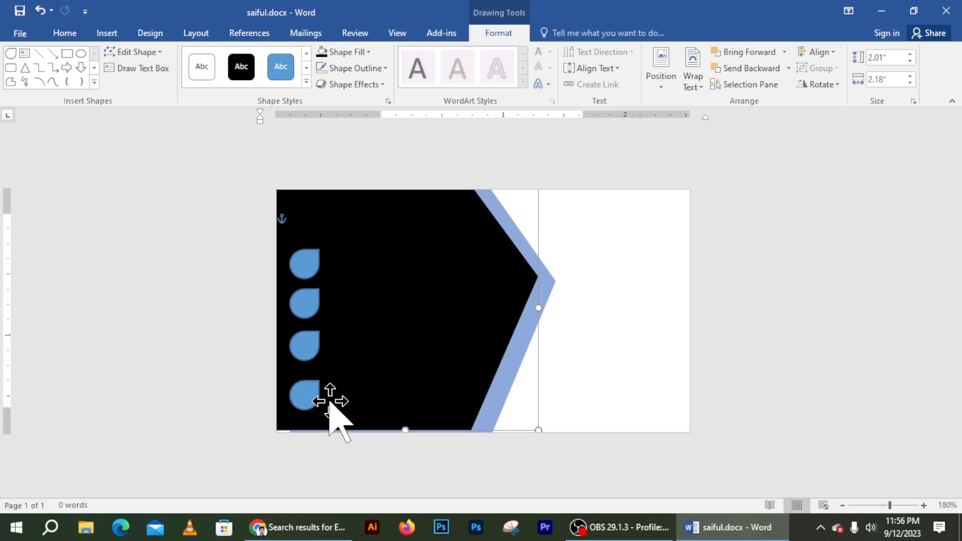
click(323, 450)
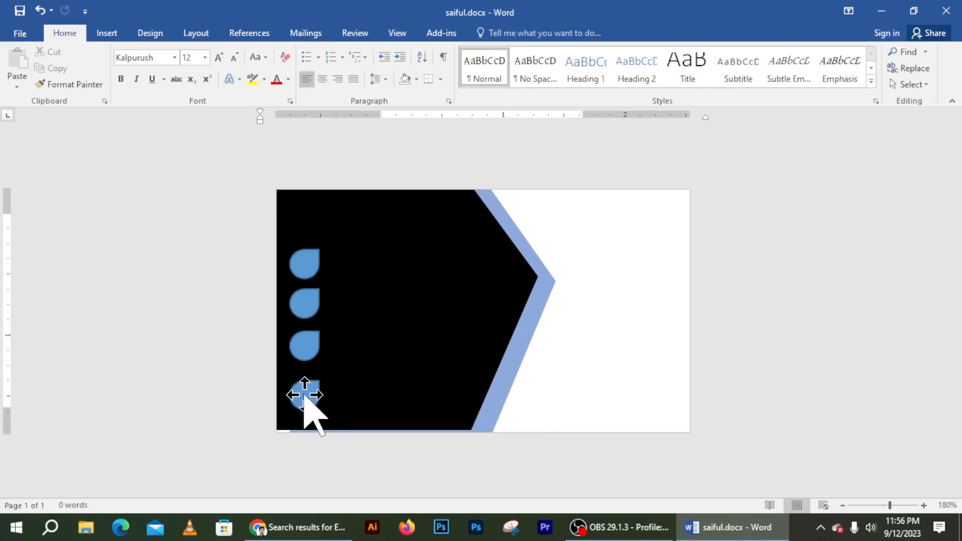
mouse_move(304, 395)
mouse_down()
mouse_move(310, 343)
mouse_move(335, 301)
mouse_up()
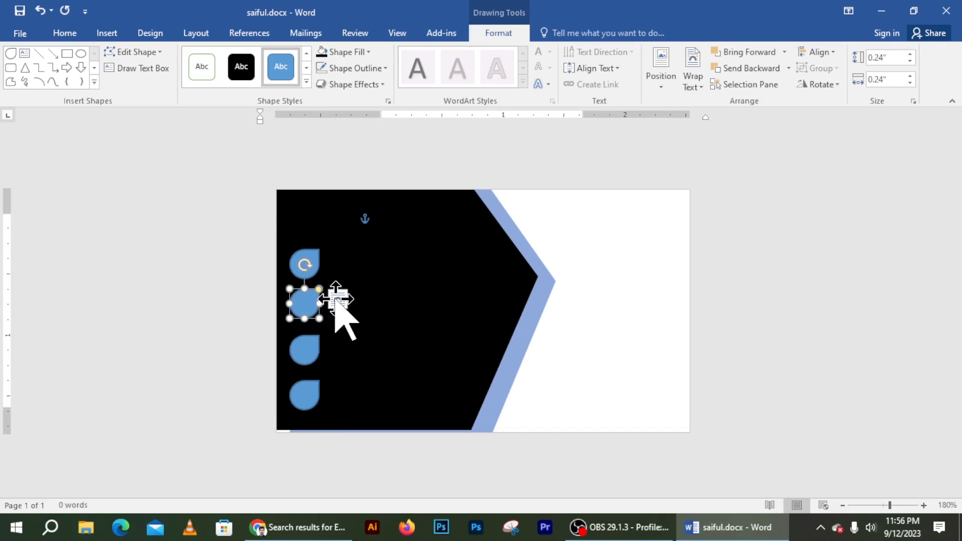
click(308, 259)
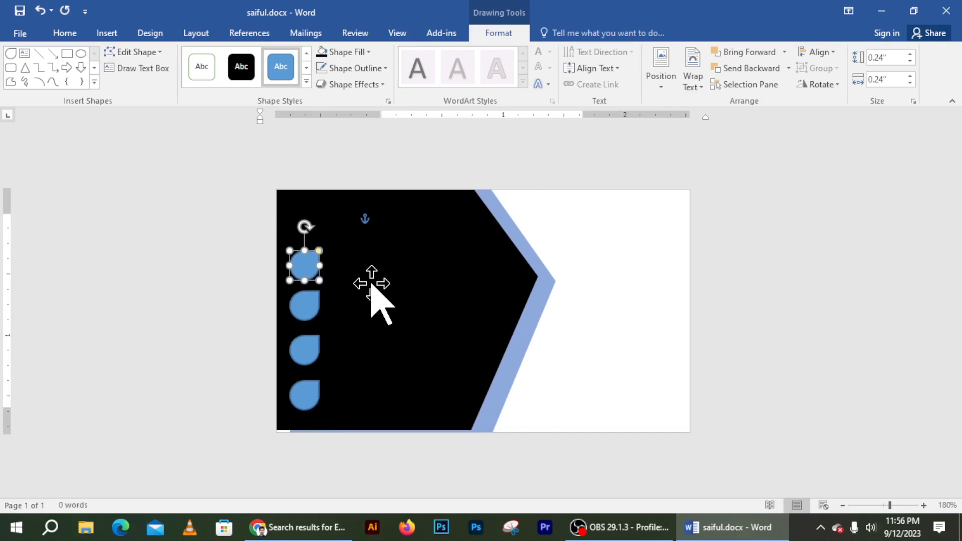
key(Down)
click(319, 265)
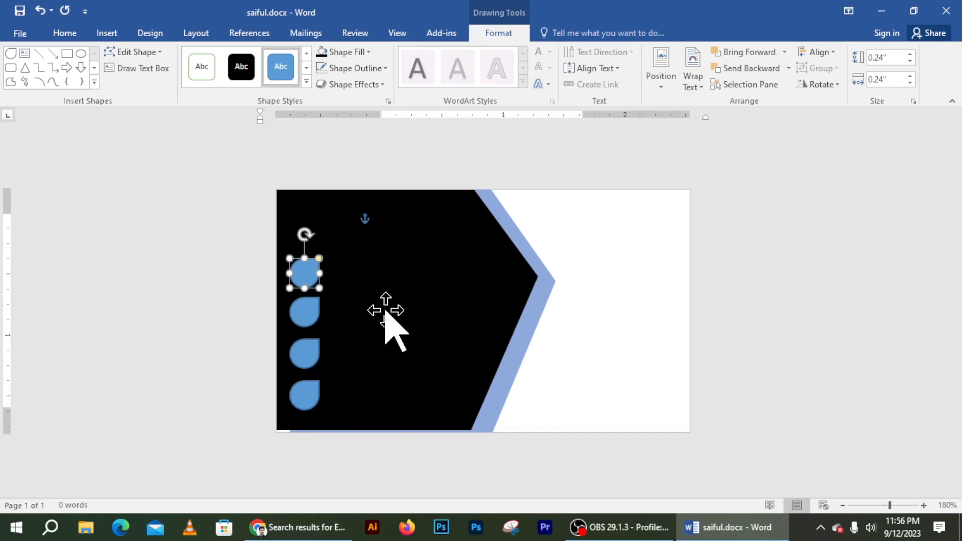
Step: Insert location.png onto the card and set its layout to In Front of Text
click(384, 309)
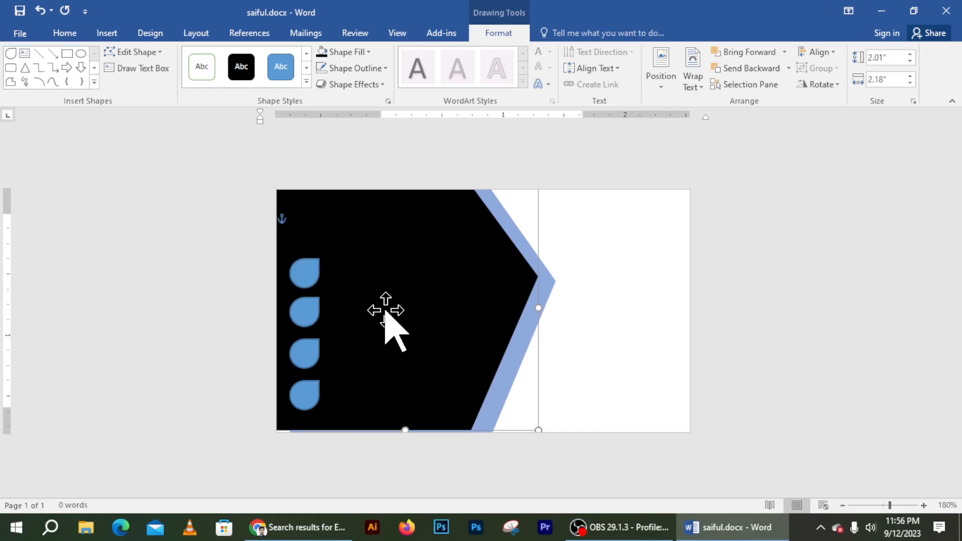
click(310, 273)
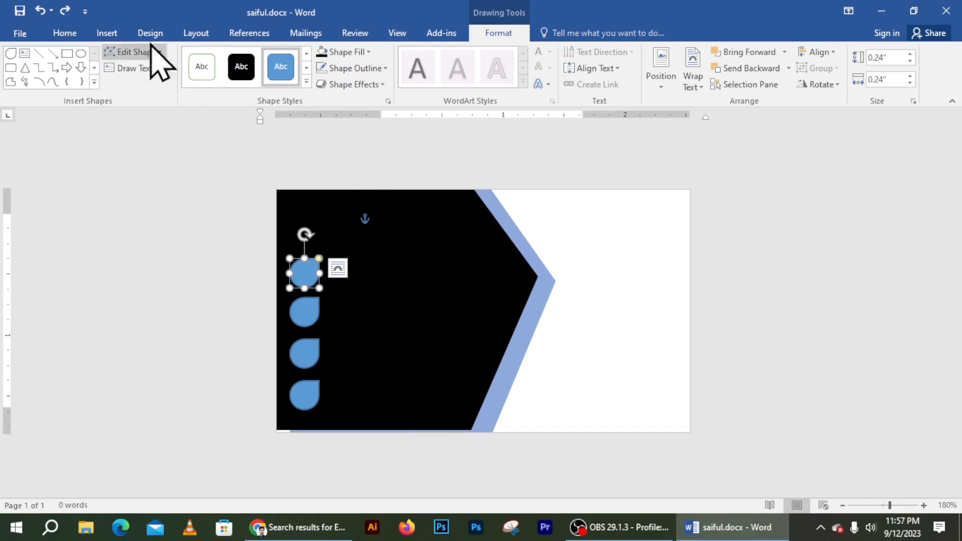
click(107, 33)
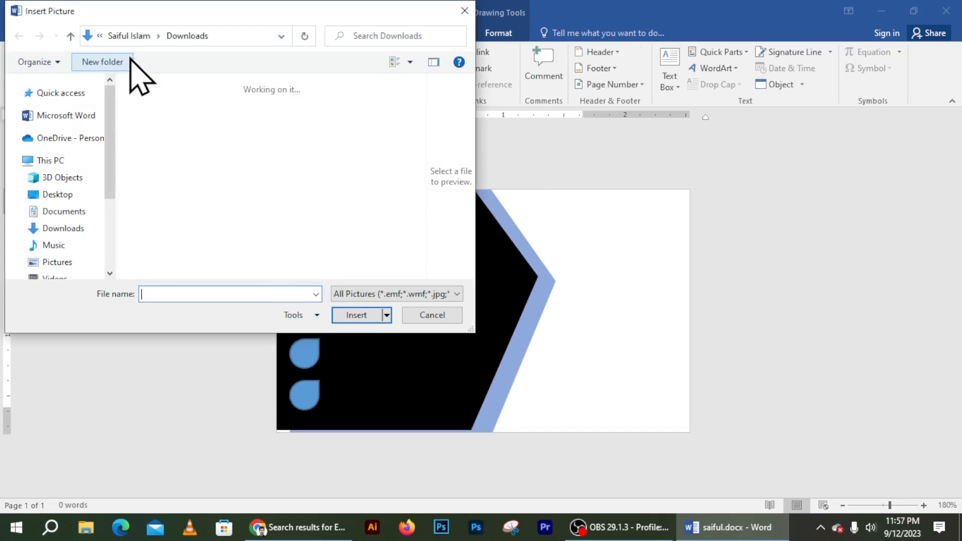
click(198, 162)
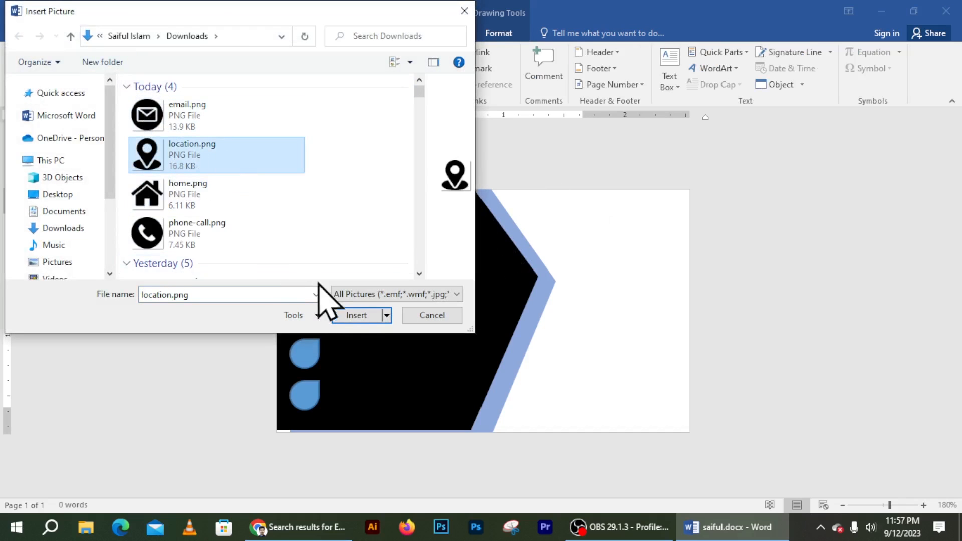
click(360, 315)
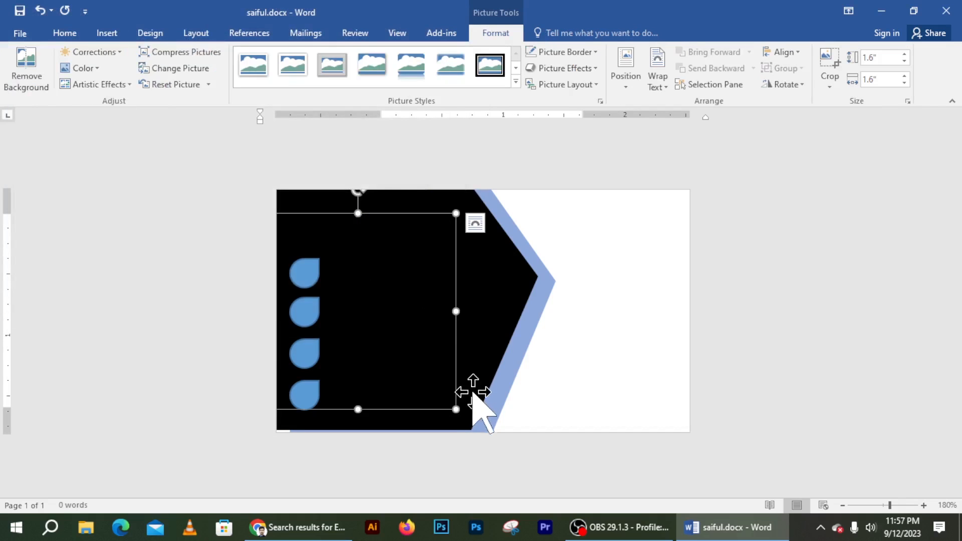
drag(456, 409, 414, 365)
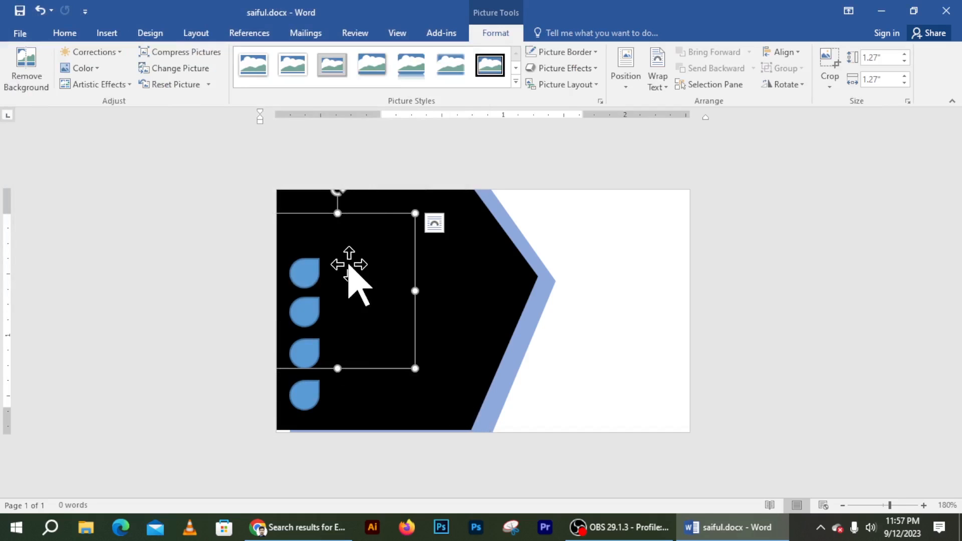
drag(364, 225, 416, 220)
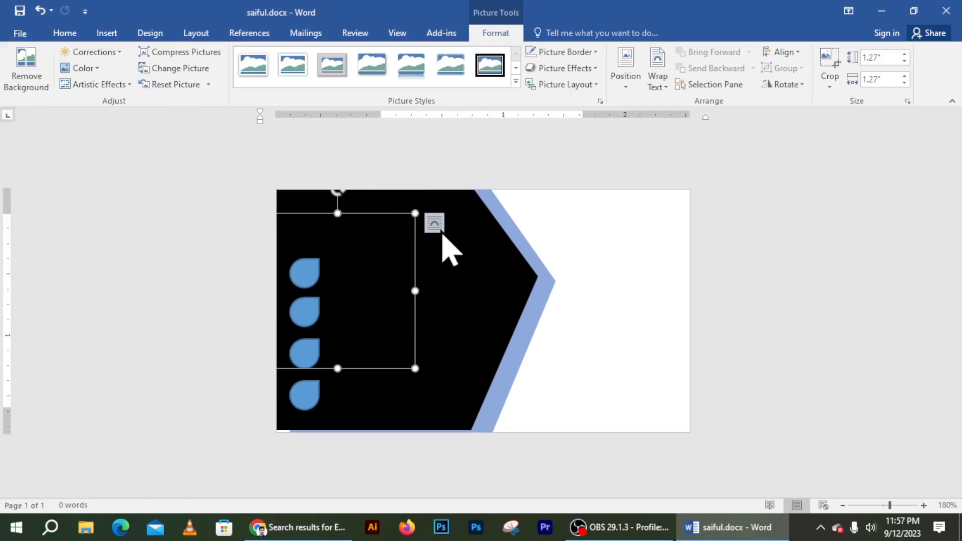
click(435, 225)
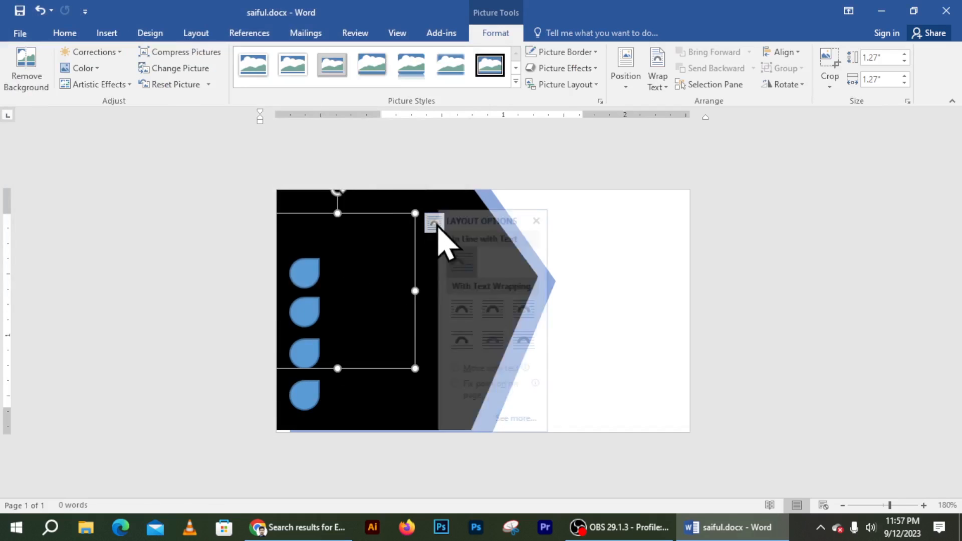
click(523, 333)
Step: Shrink the pin to about 0.17" and center it inside the top blue teardrop
drag(416, 366, 279, 262)
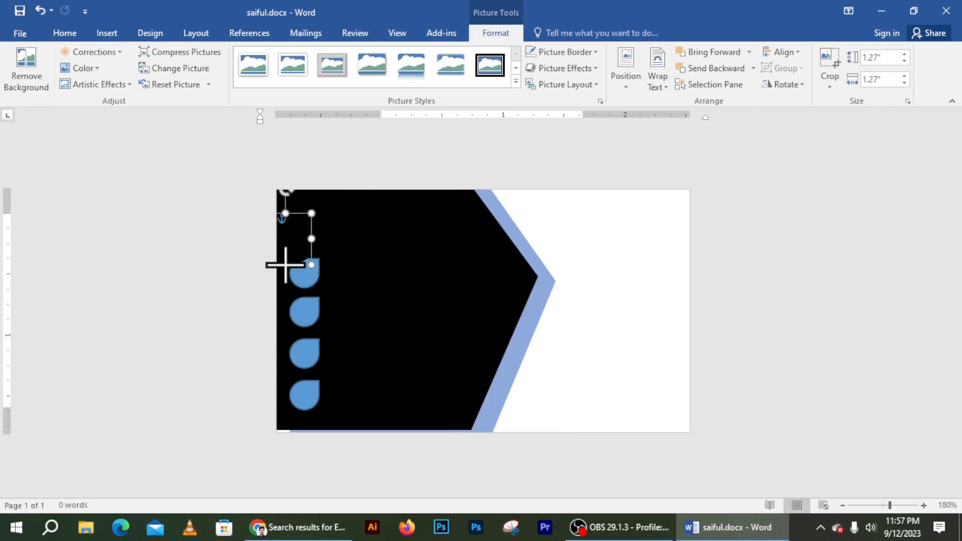
drag(296, 211, 323, 244)
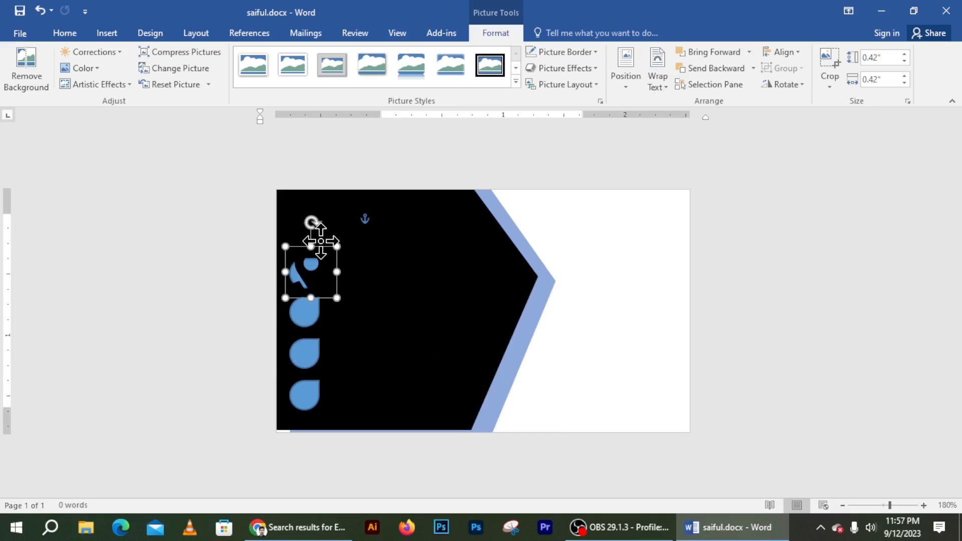
drag(337, 298, 316, 277)
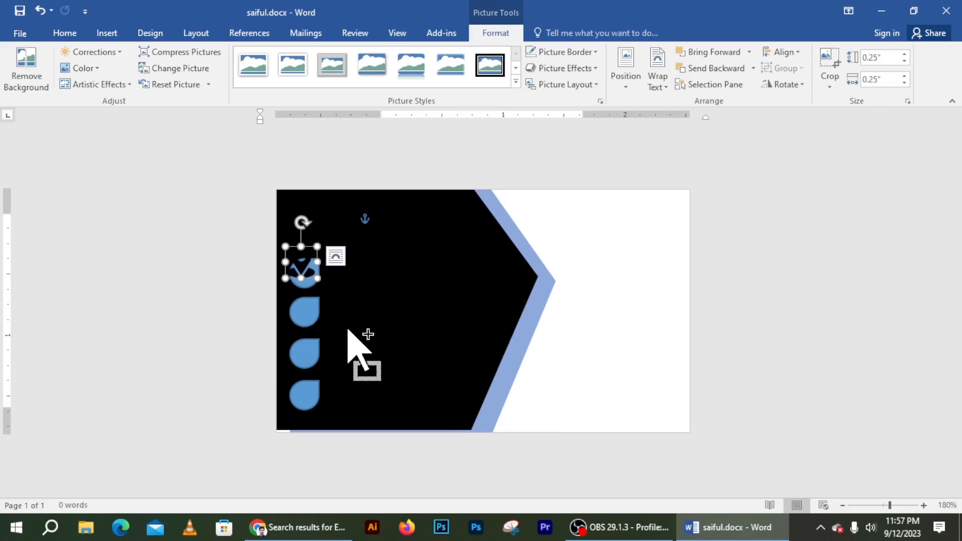
ctrl+scroll(348, 331, up, 10)
drag(348, 332, 302, 324)
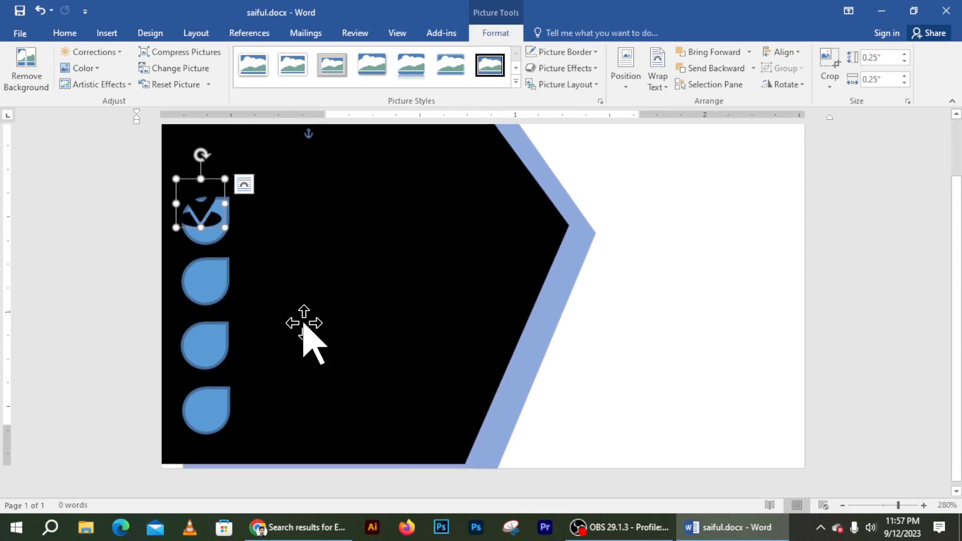
scroll(372, 335, down, 3)
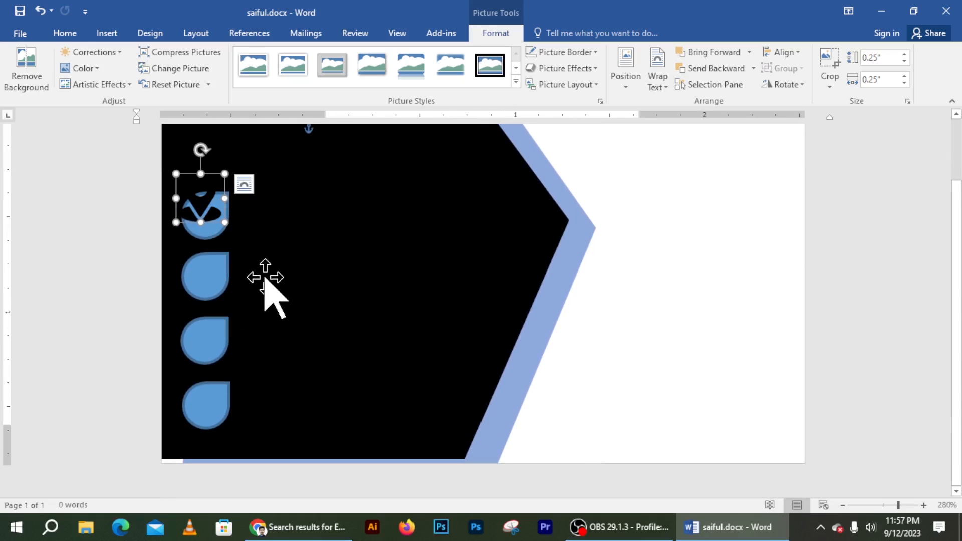
mouse_move(205, 198)
mouse_down()
mouse_move(217, 226)
mouse_move(205, 205)
mouse_move(210, 214)
mouse_up()
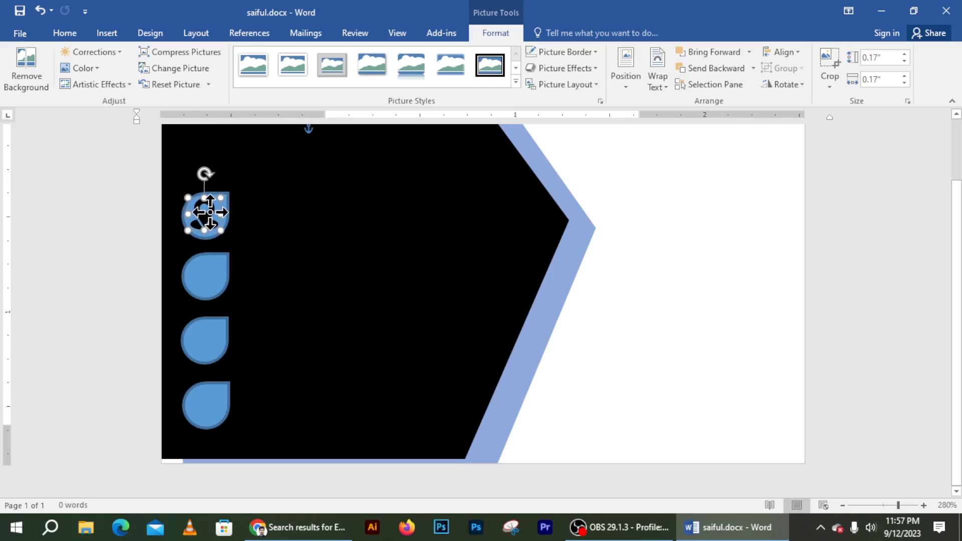
click(310, 250)
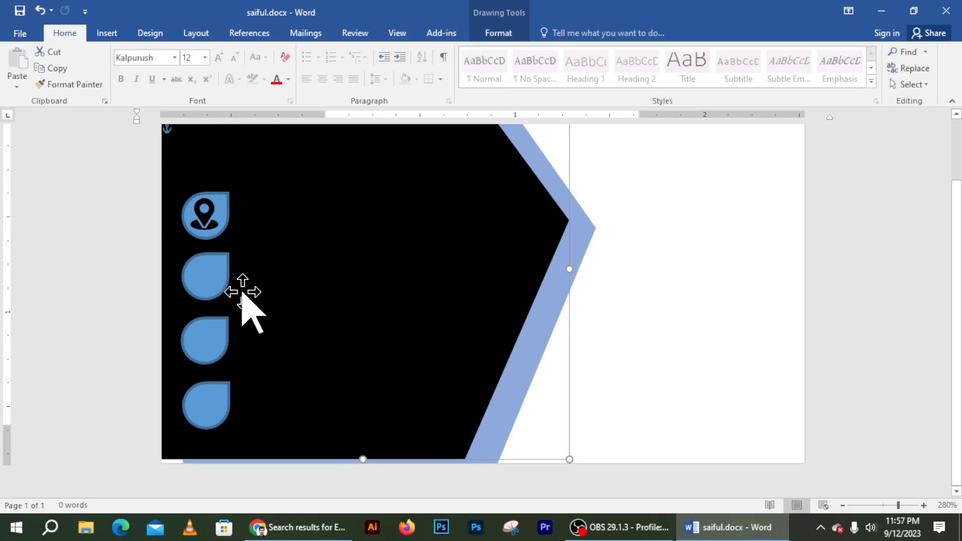
Step: Insert the phone-call.png picture into the card
click(112, 33)
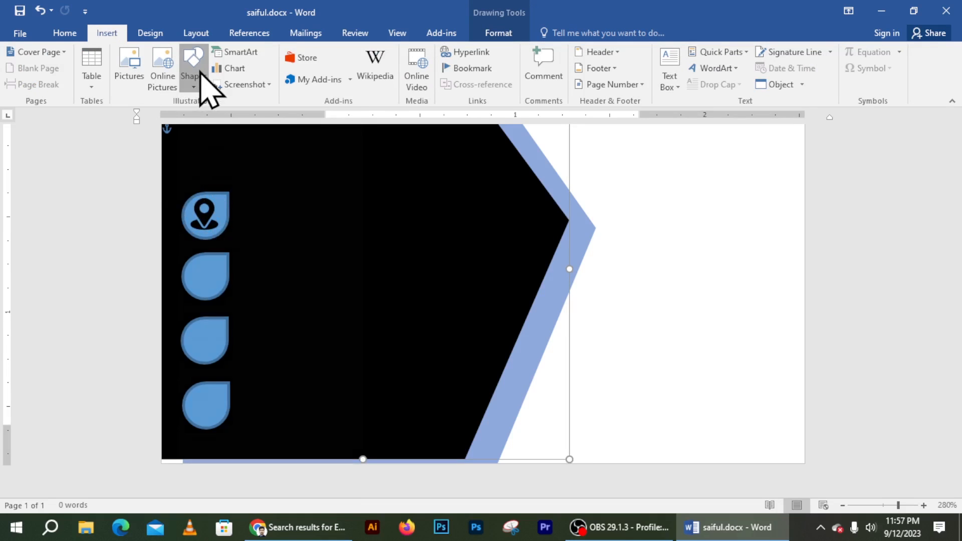
click(196, 75)
click(124, 75)
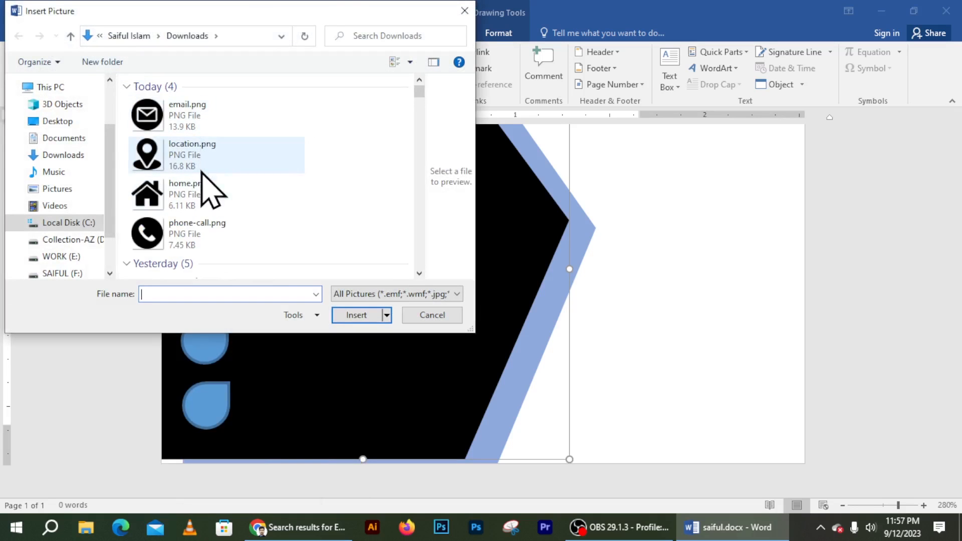
click(212, 251)
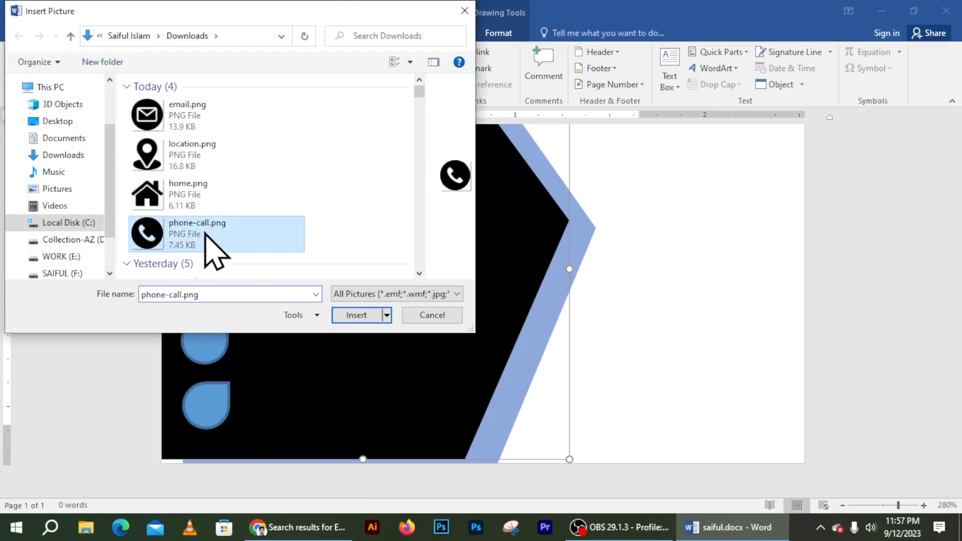
click(359, 316)
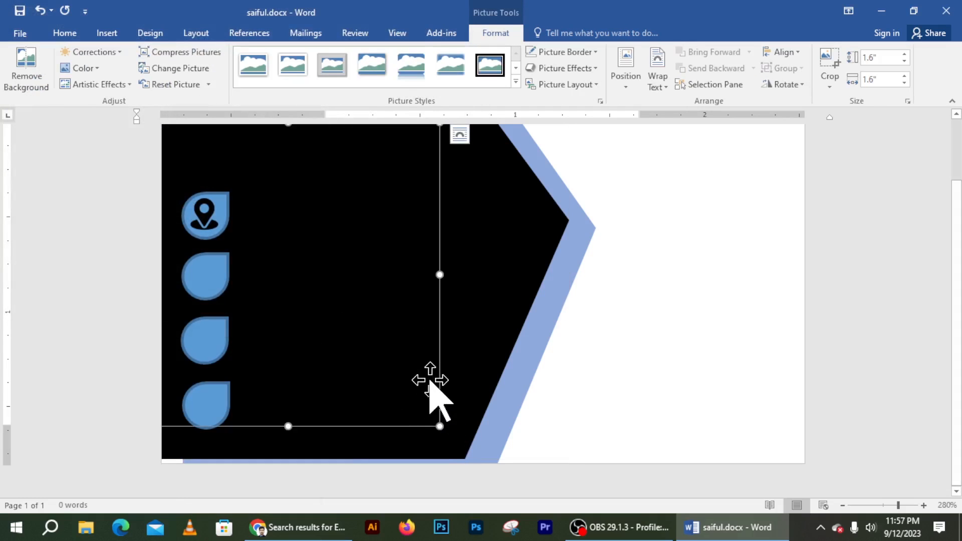
Step: Check the phone picture's wrapping and reselect the black panel hiding it
click(459, 134)
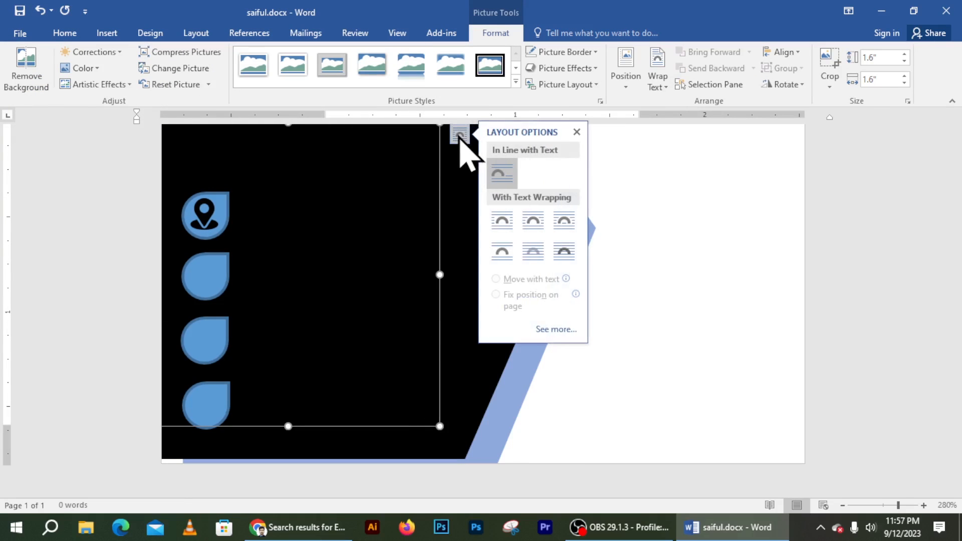
click(710, 189)
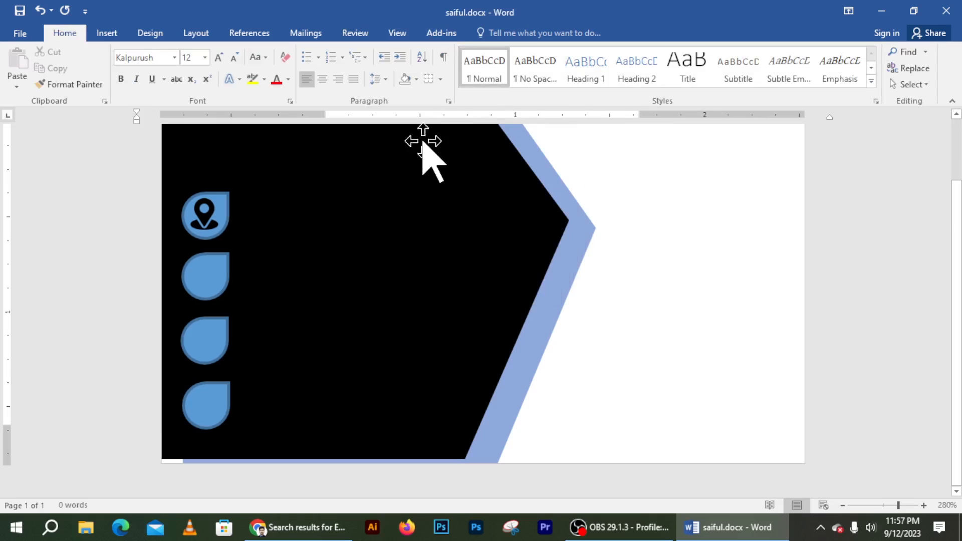
click(345, 165)
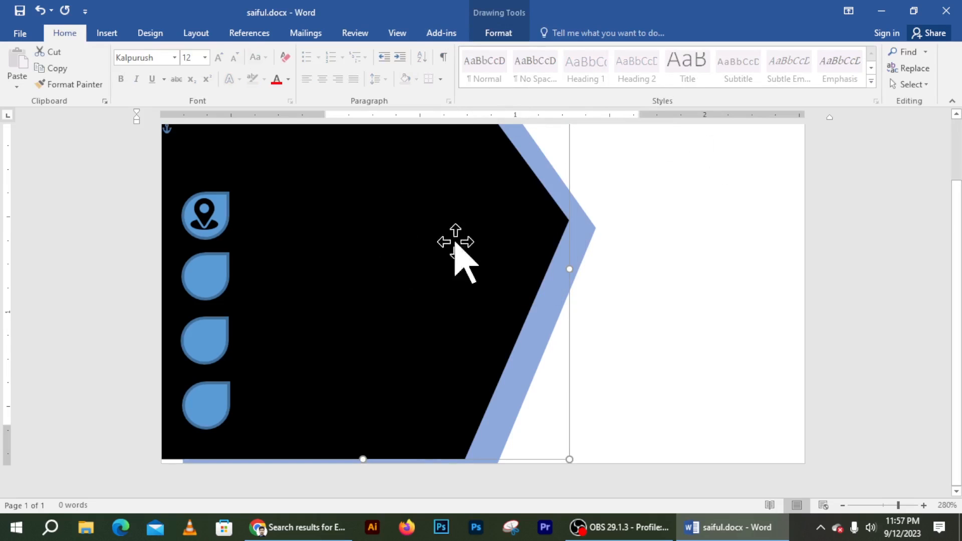
click(728, 228)
click(205, 150)
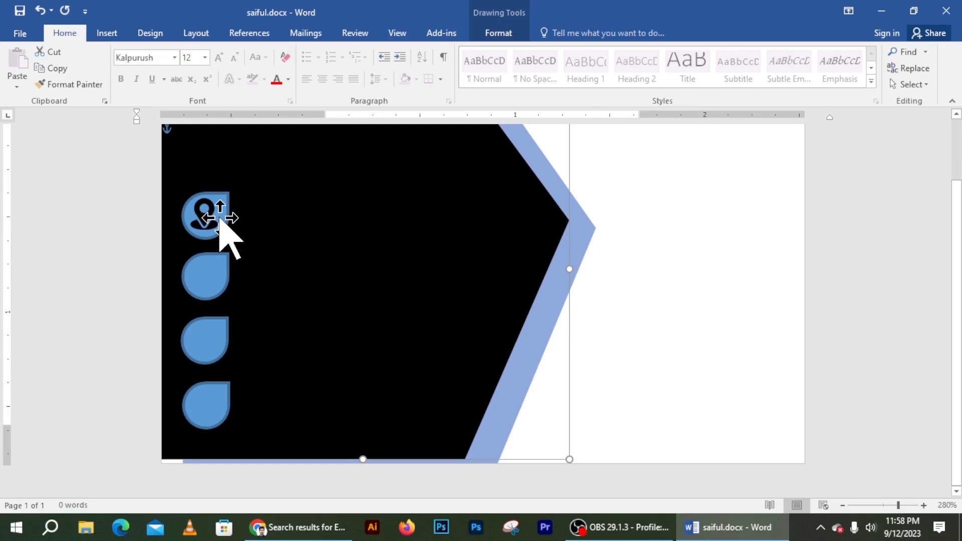
click(107, 33)
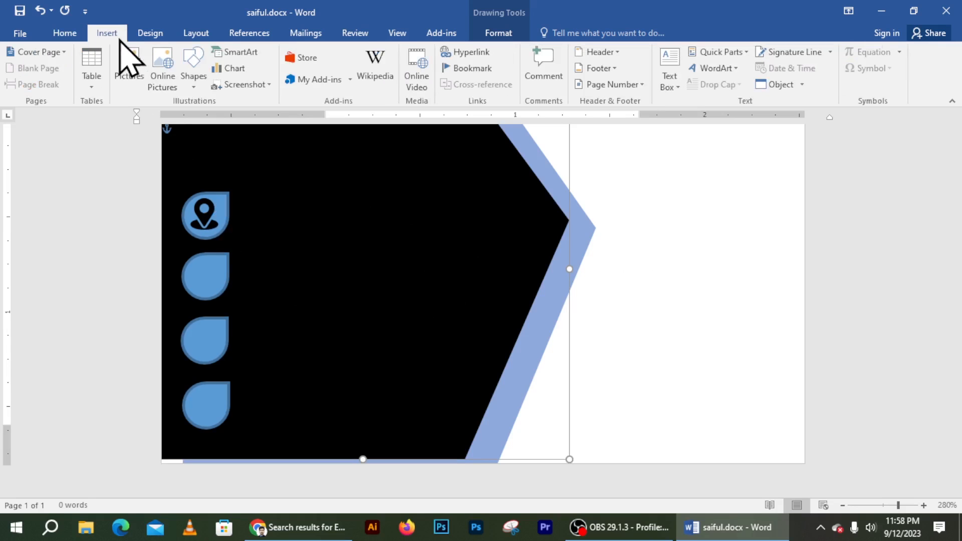
click(151, 34)
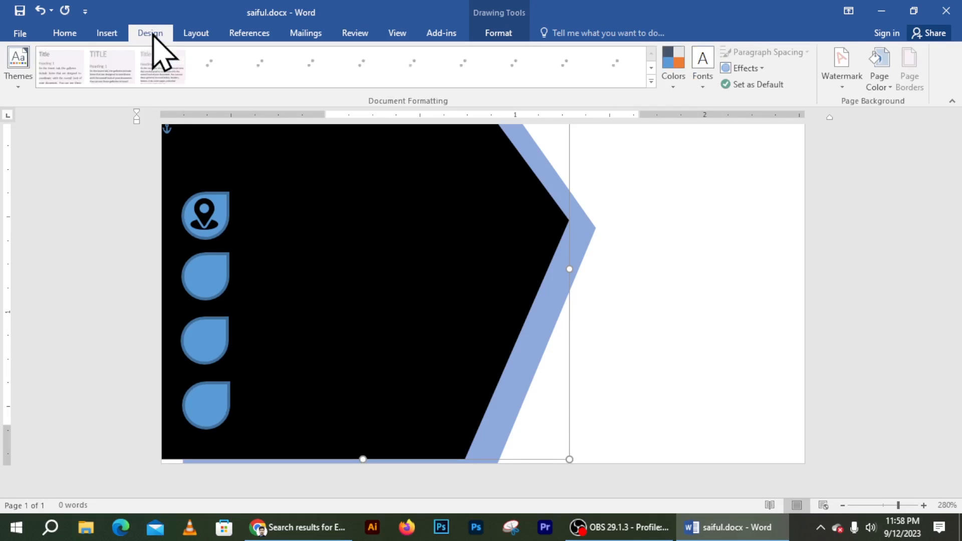
click(202, 34)
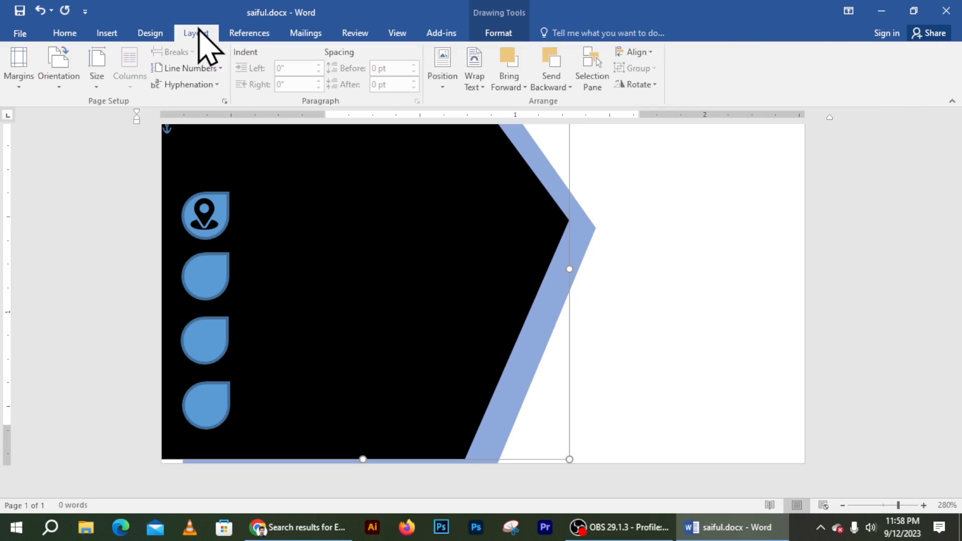
Step: Select hidden Picture 8 in the Selection Pane, float it in front, and fit it in the second teardrop
click(592, 68)
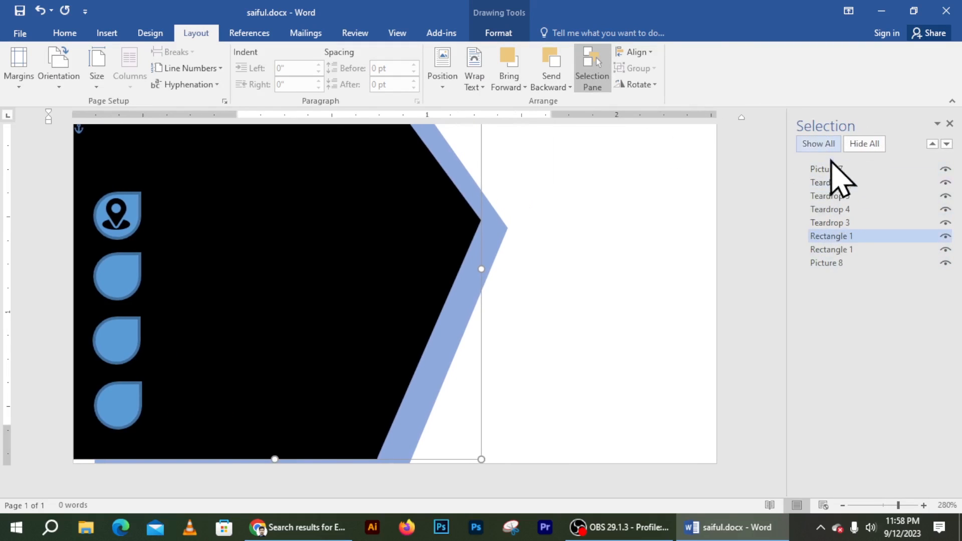
click(846, 265)
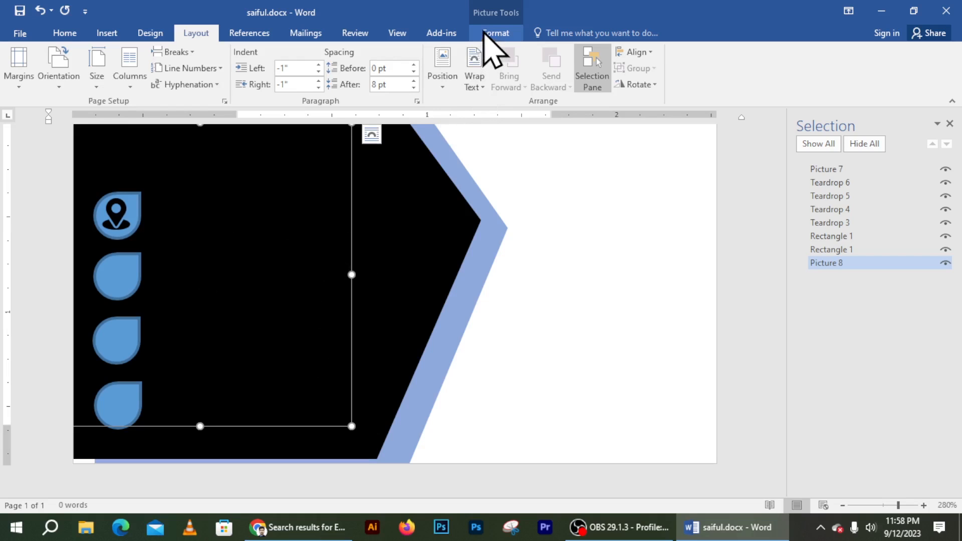
click(471, 75)
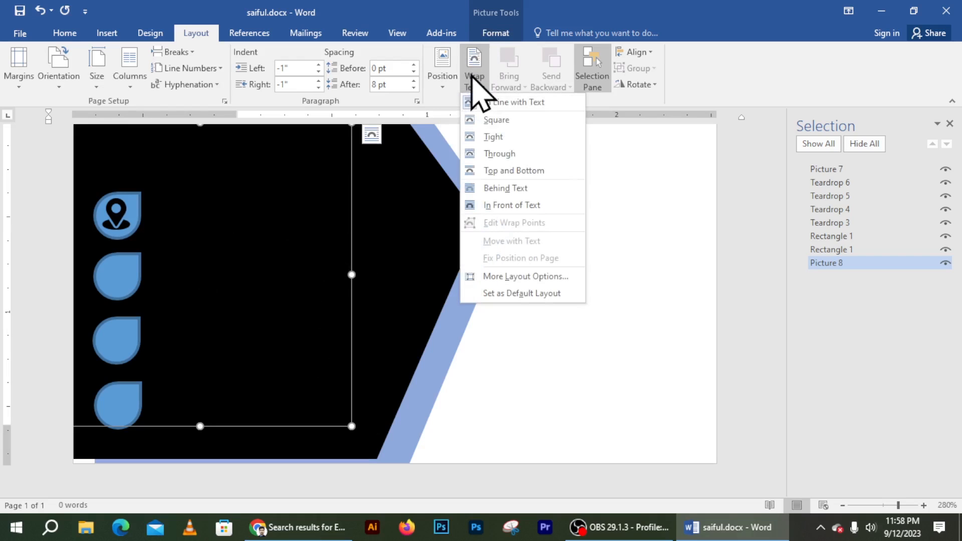
click(499, 205)
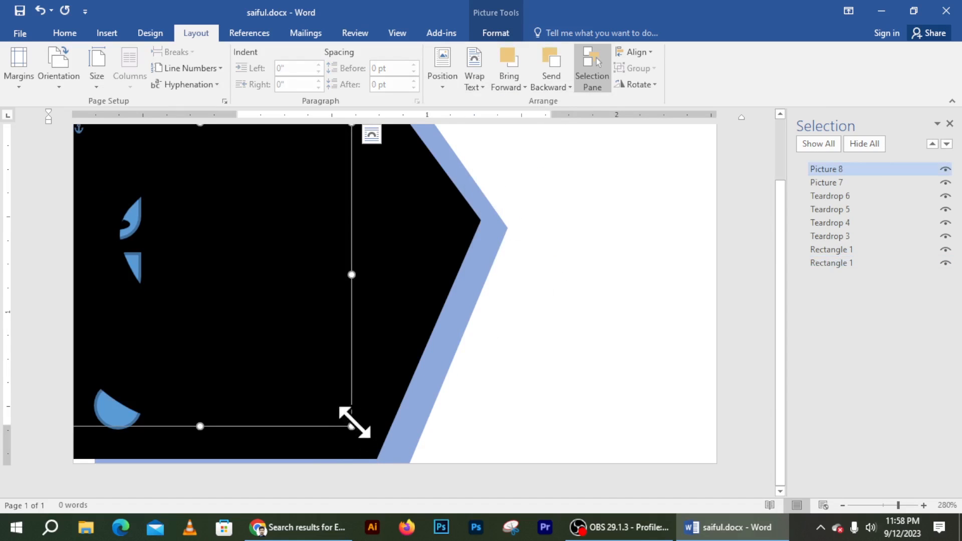
drag(352, 426, 155, 230)
drag(126, 196, 124, 271)
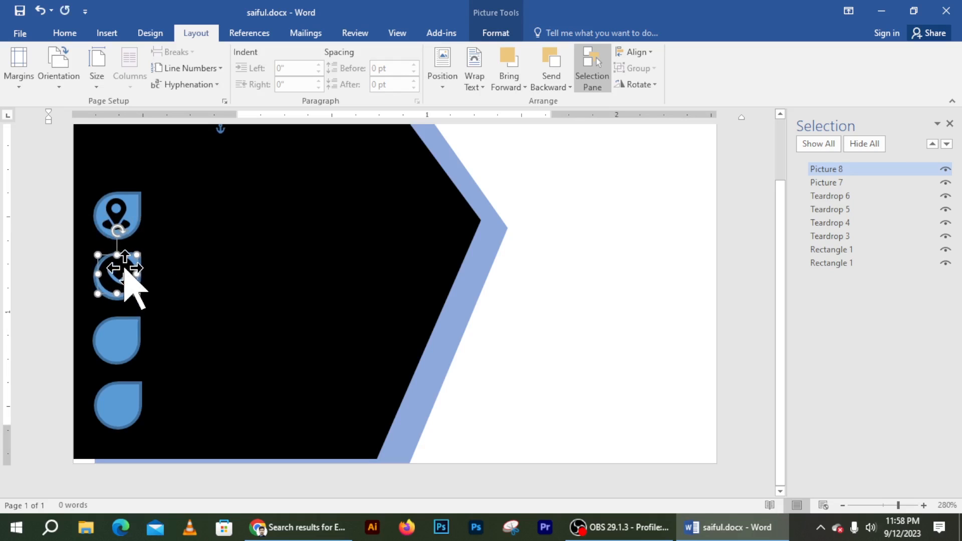
click(240, 283)
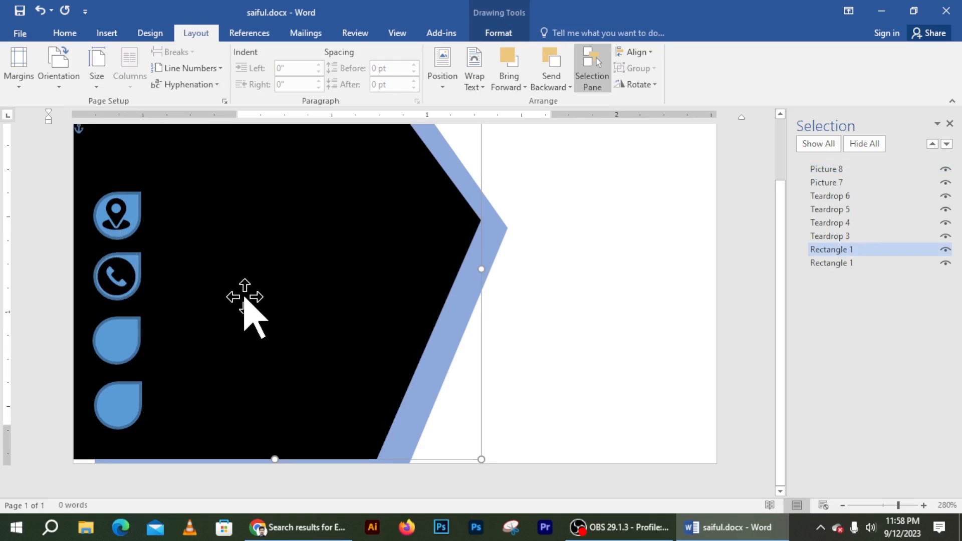
Step: Insert email.png and set it to float In Front of Text
click(109, 34)
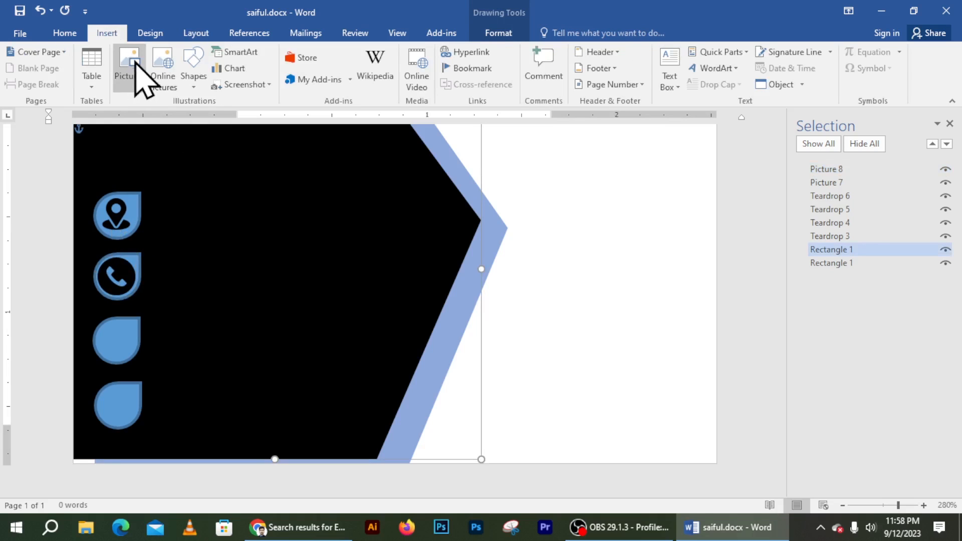
click(131, 79)
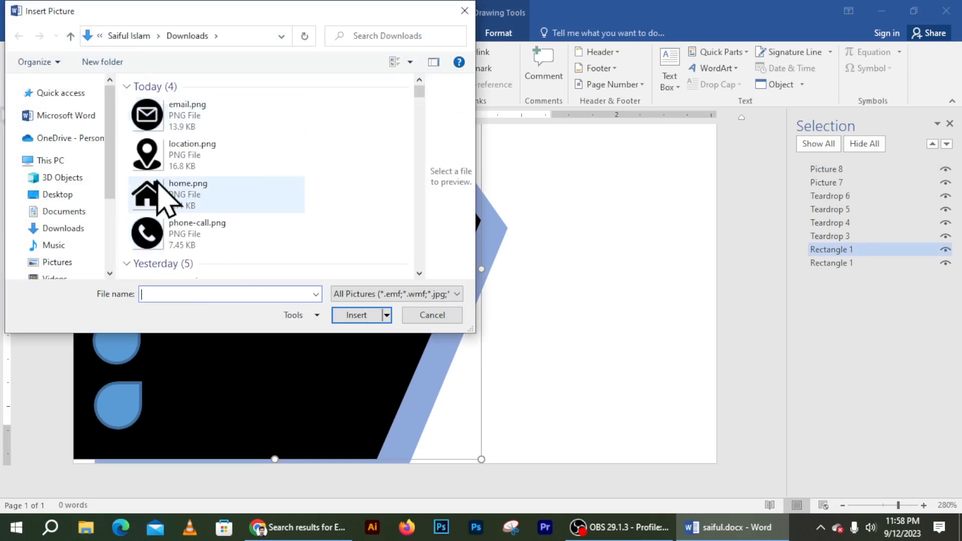
click(202, 127)
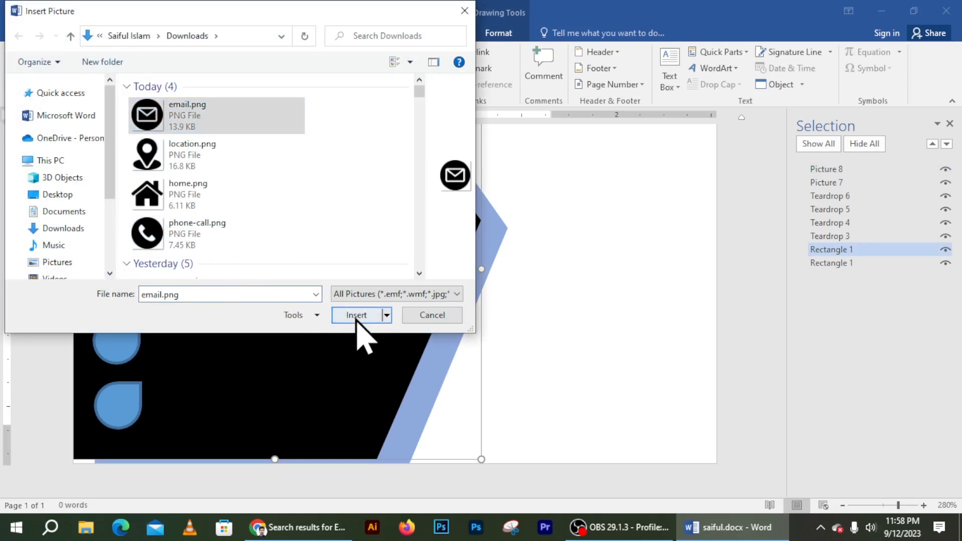
click(356, 315)
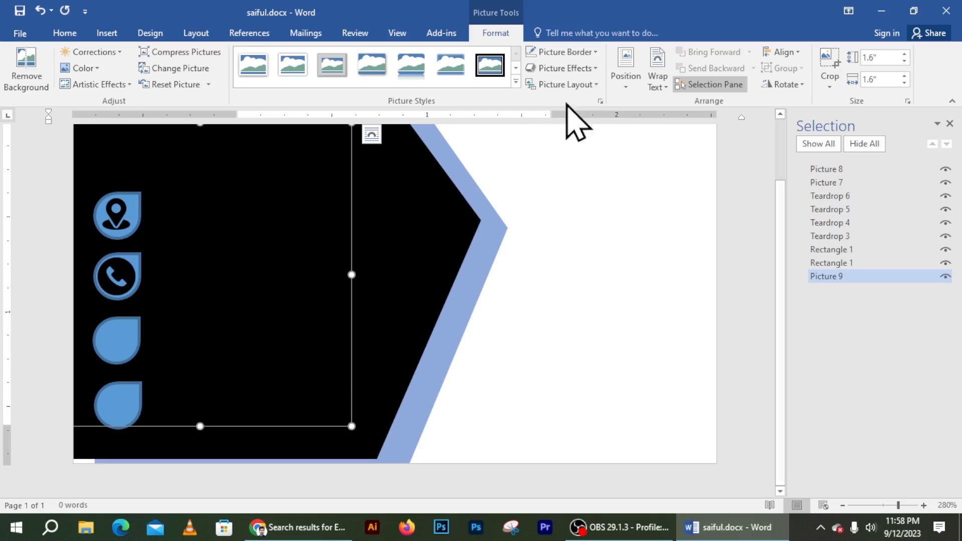
click(654, 83)
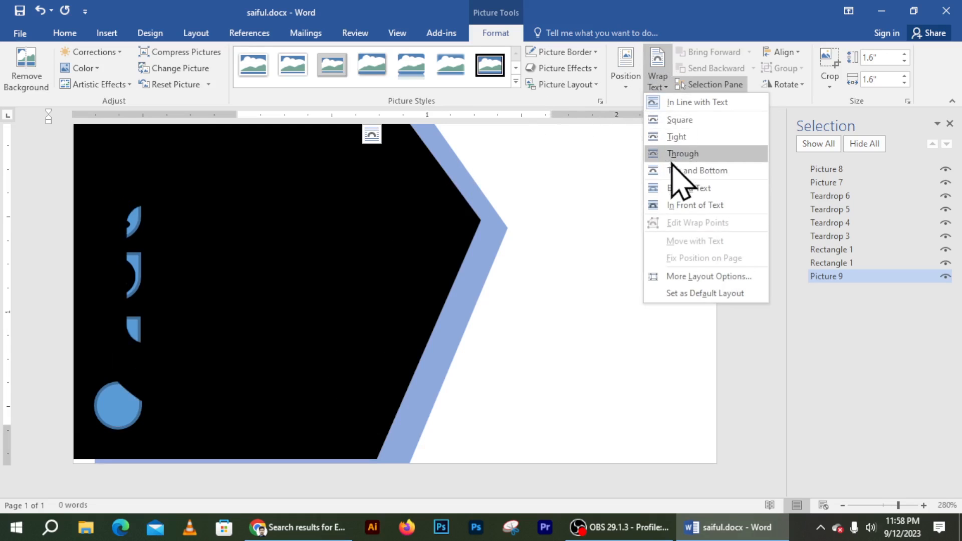
click(691, 205)
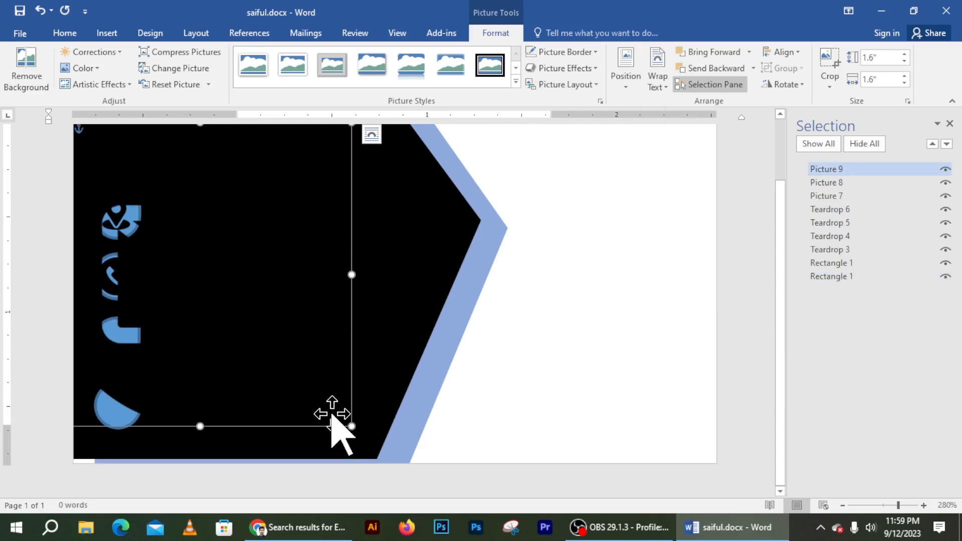
Step: Shrink the envelope to about 0.22" and position it inside the third teardrop
drag(351, 426, 125, 199)
drag(90, 164, 130, 339)
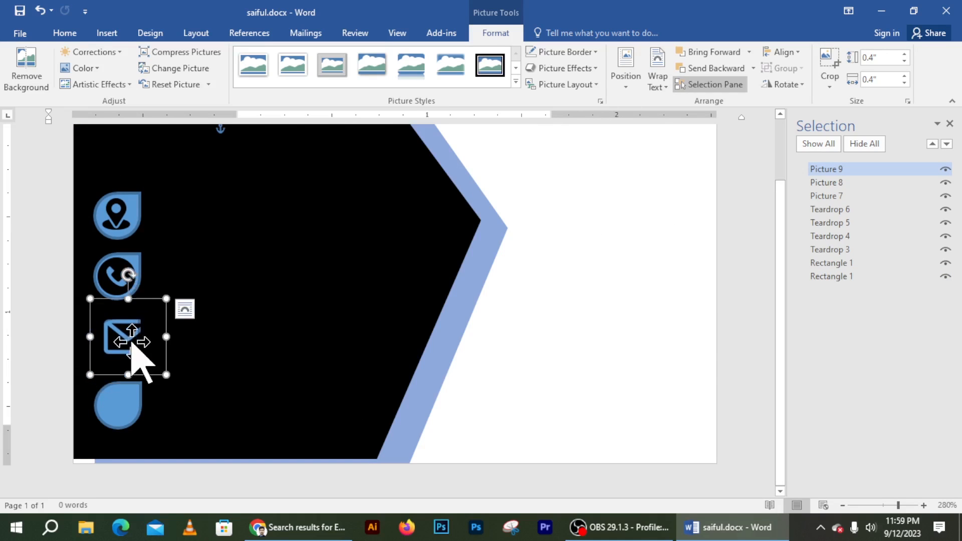
drag(167, 374, 126, 340)
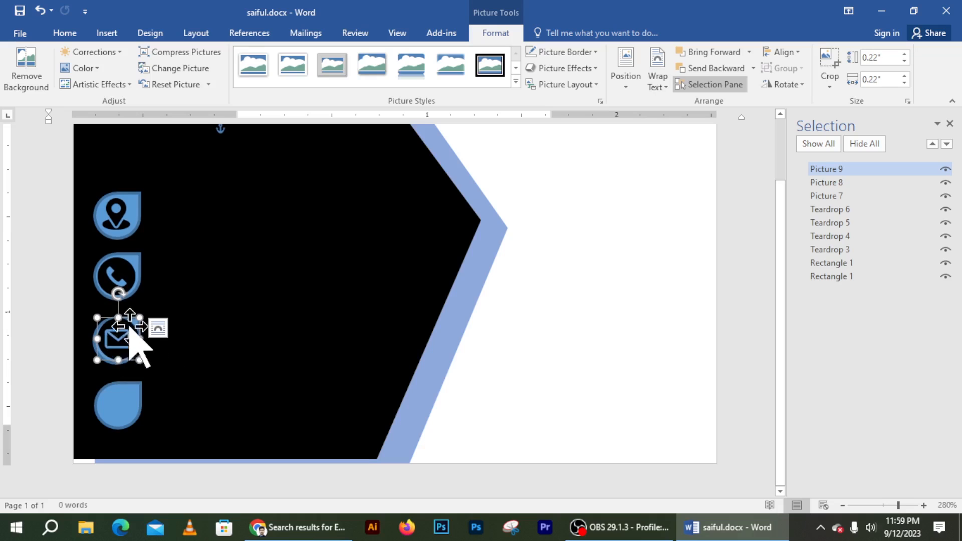
click(179, 308)
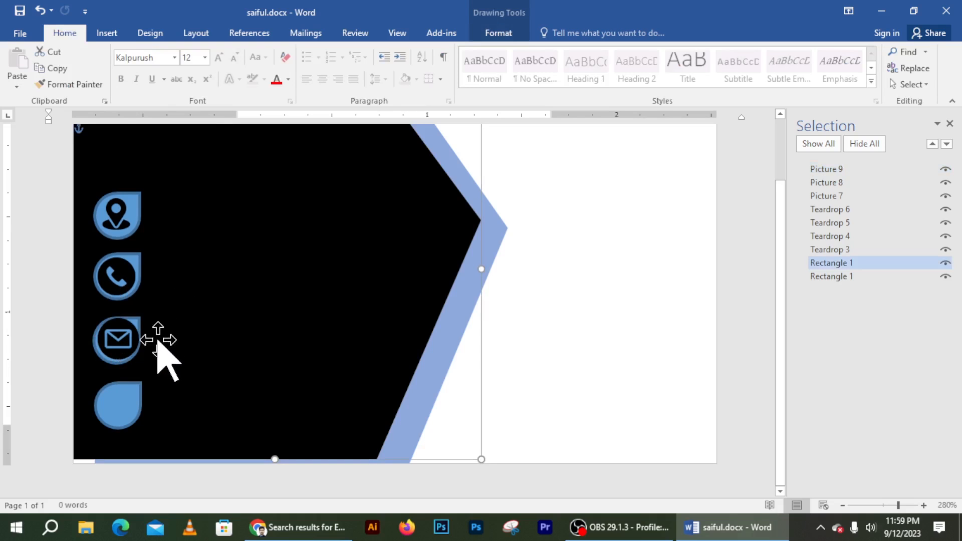
key(Escape)
click(138, 321)
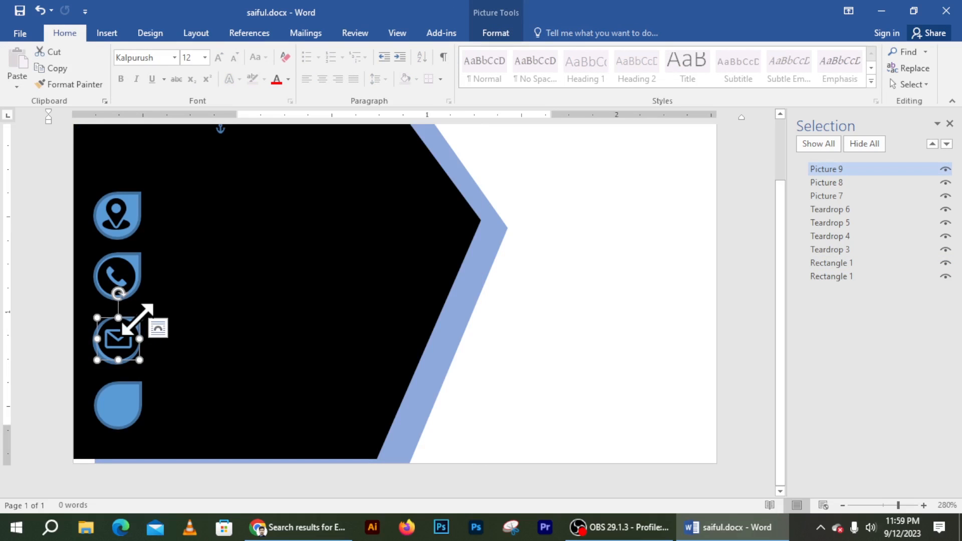
drag(130, 337, 128, 337)
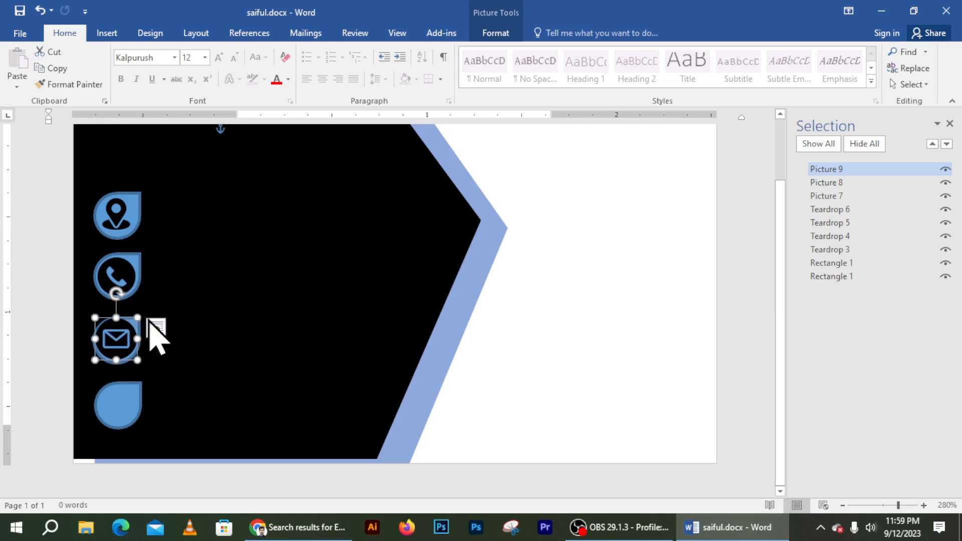
click(154, 311)
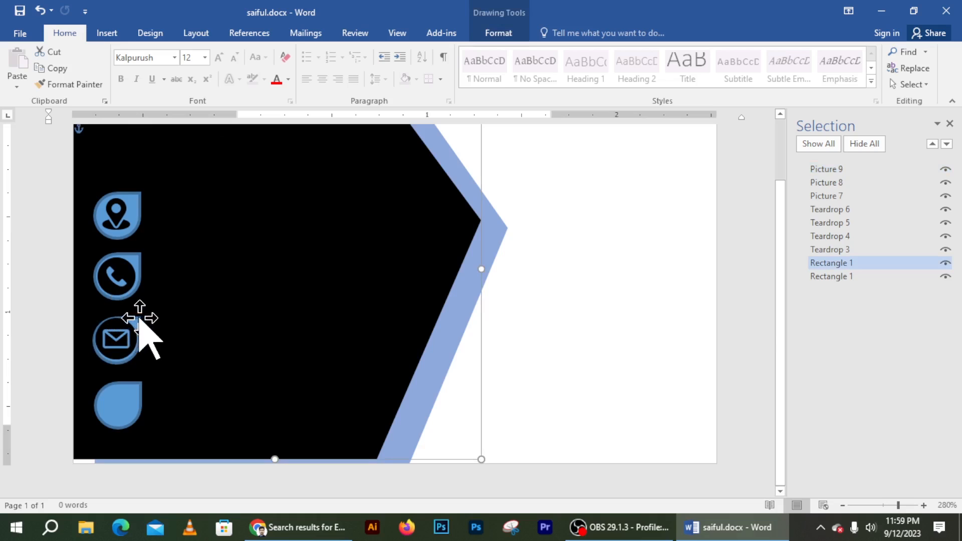
Step: Group the envelope picture with the third teardrop
click(139, 322)
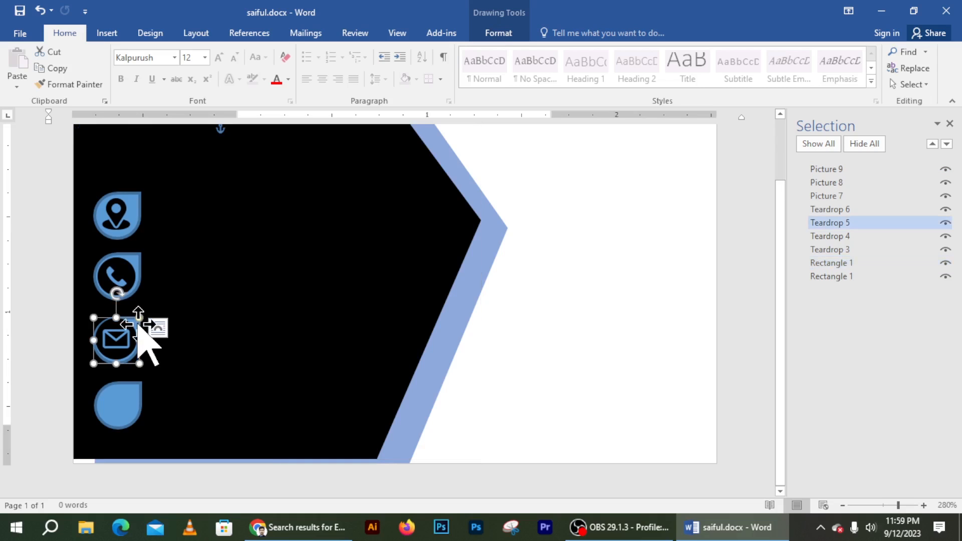
shift+click(125, 333)
right_click(126, 335)
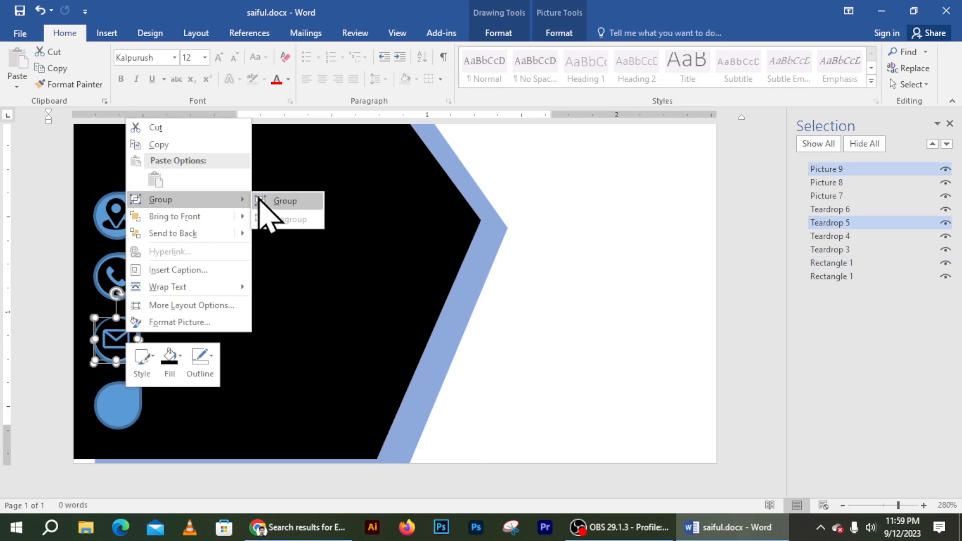
click(277, 202)
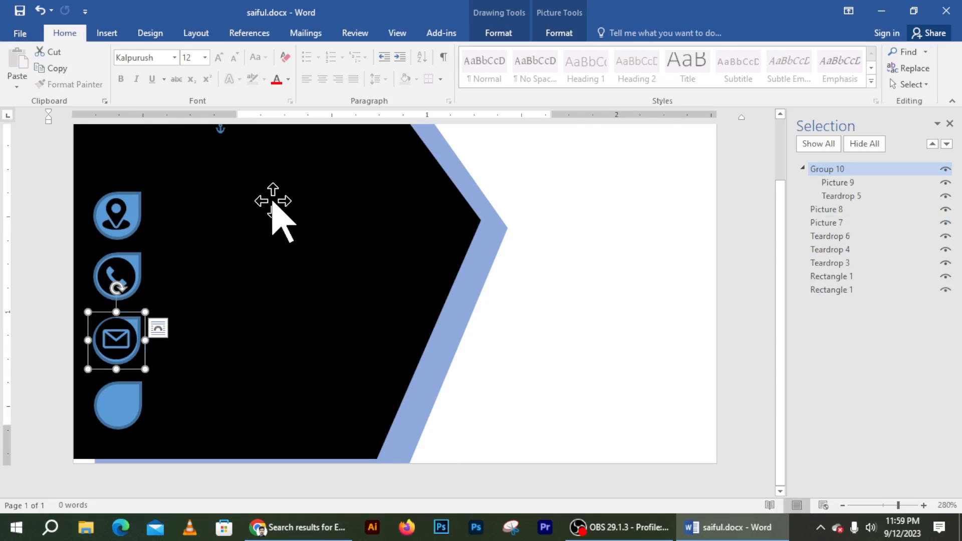
Step: Group the phone picture with the second teardrop
click(126, 274)
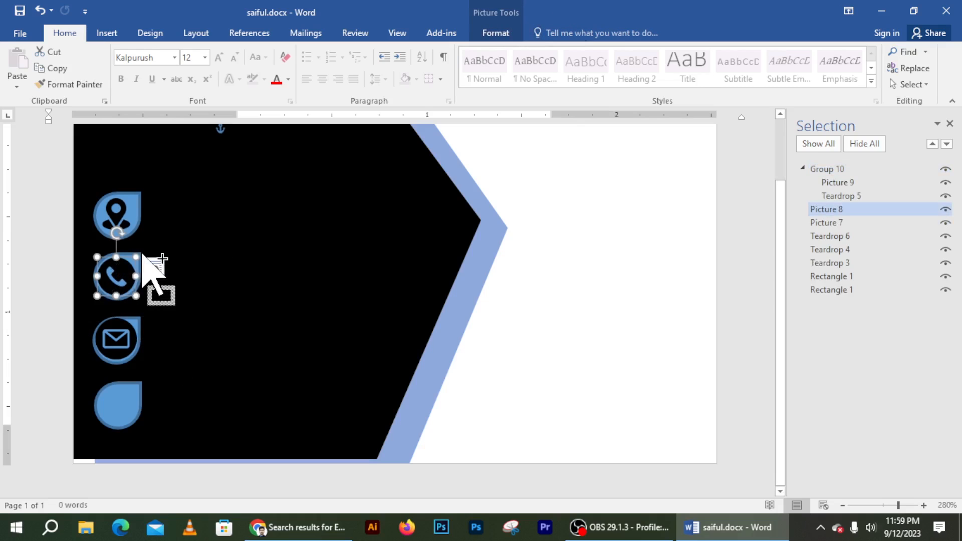
ctrl+click(145, 258)
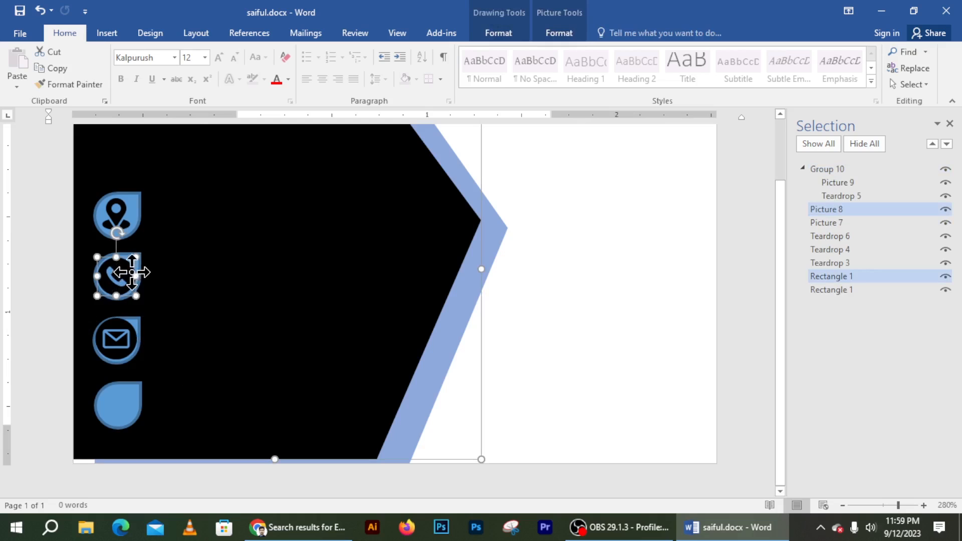
click(586, 240)
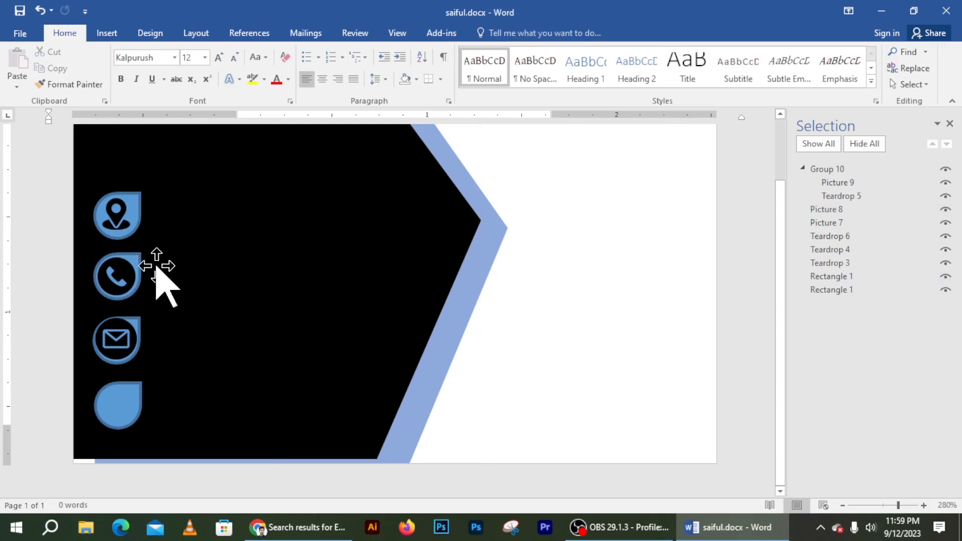
click(138, 256)
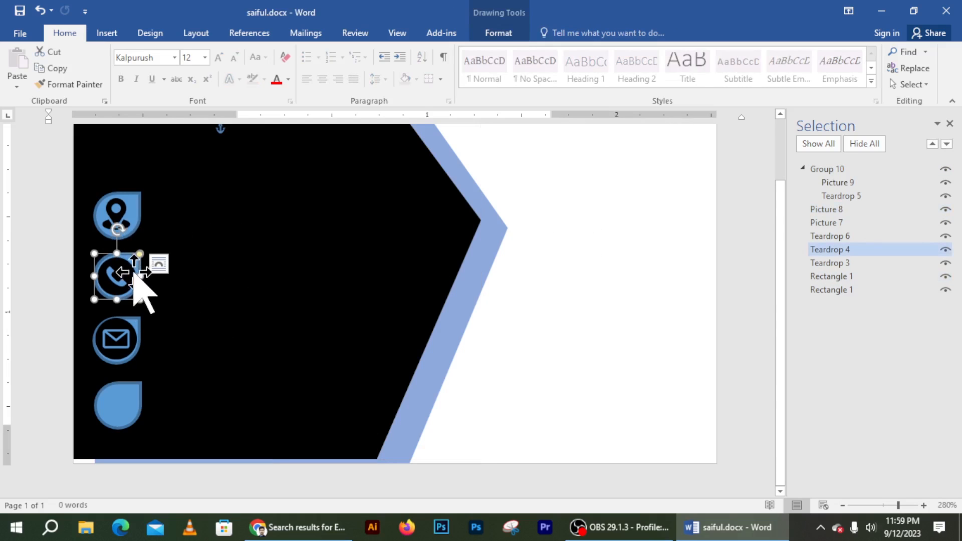
ctrl+click(126, 273)
right_click(128, 275)
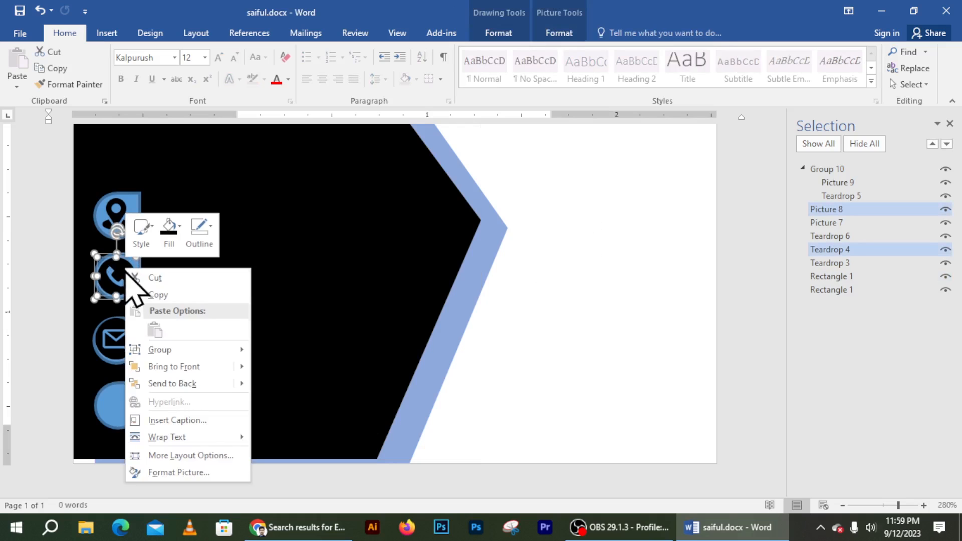
mouse_move(175, 351)
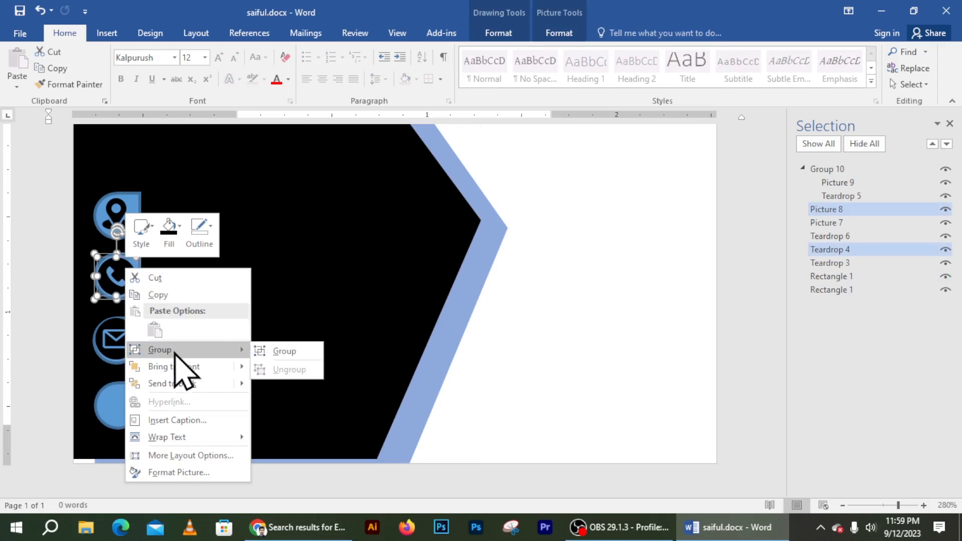
click(292, 351)
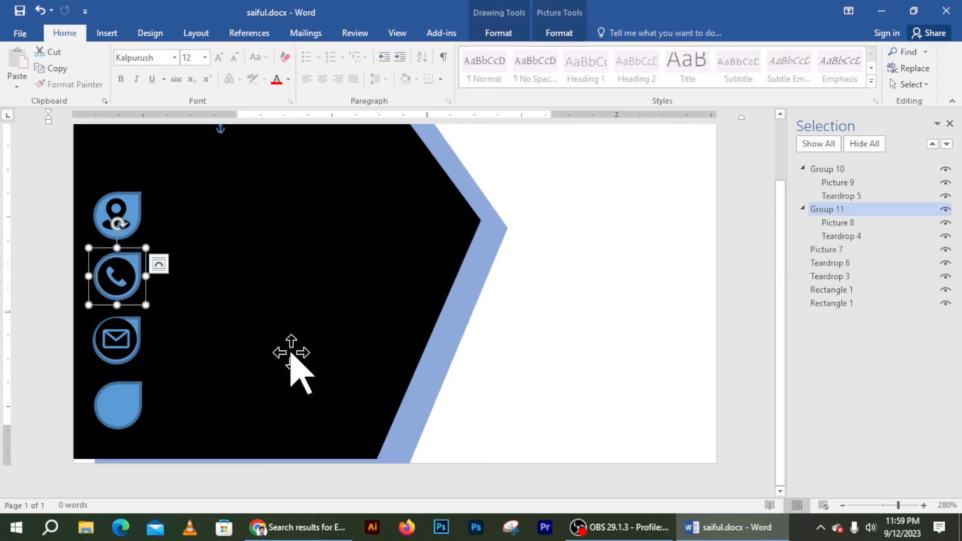
Step: Group the location-pin picture with the top teardrop
click(125, 205)
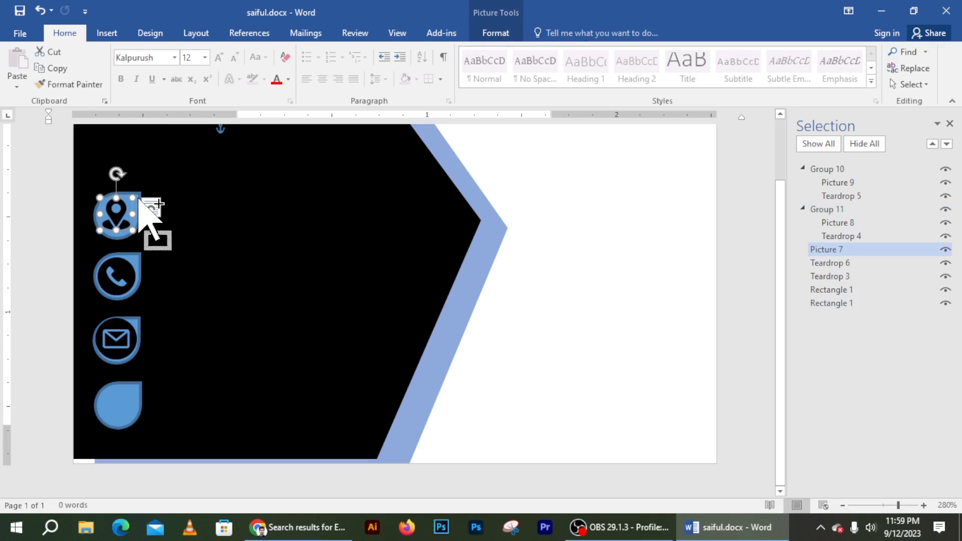
ctrl+click(139, 199)
right_click(125, 206)
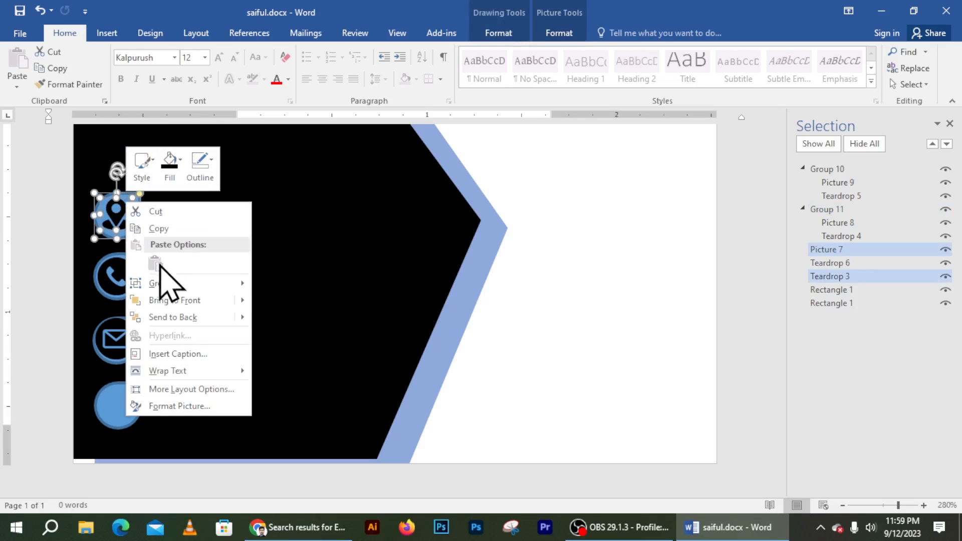
mouse_move(168, 284)
click(281, 284)
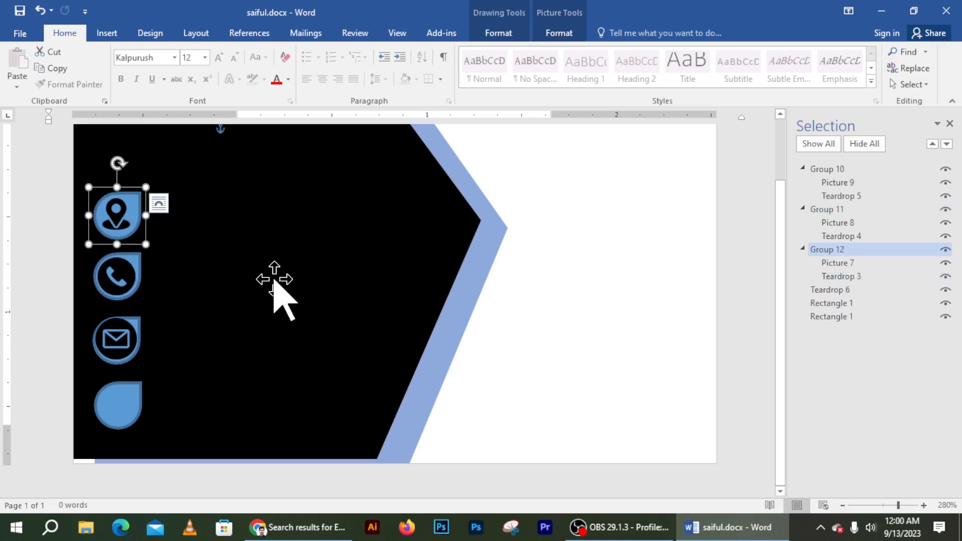
Step: Delete the empty fourth teardrop and evenly respace the three icon groups down the panel
click(115, 418)
key(Delete)
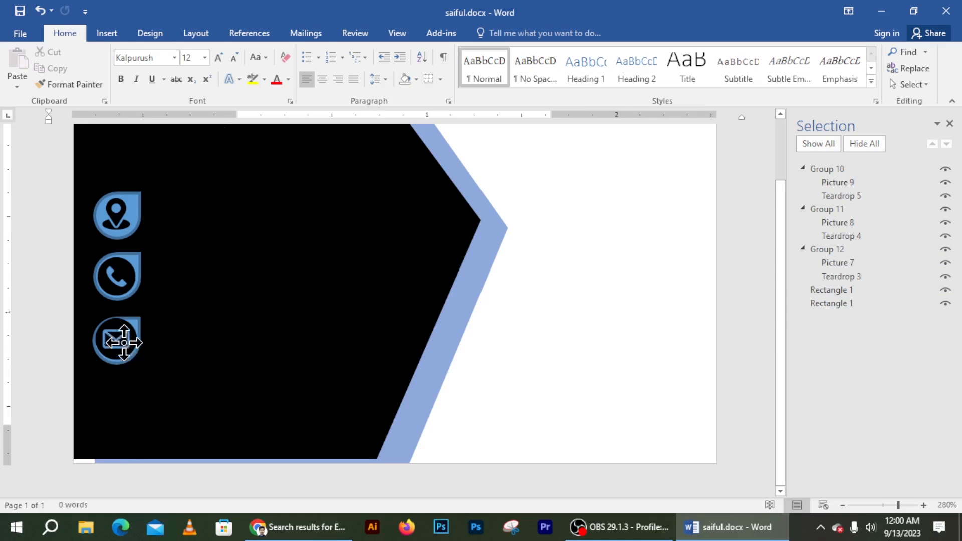
drag(122, 339, 123, 393)
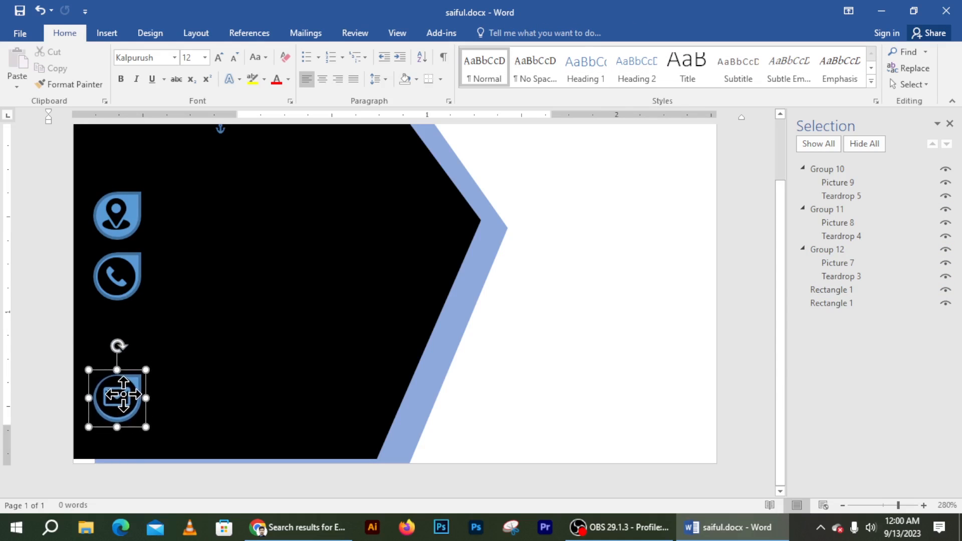
click(121, 285)
drag(121, 285, 121, 319)
drag(123, 325, 123, 250)
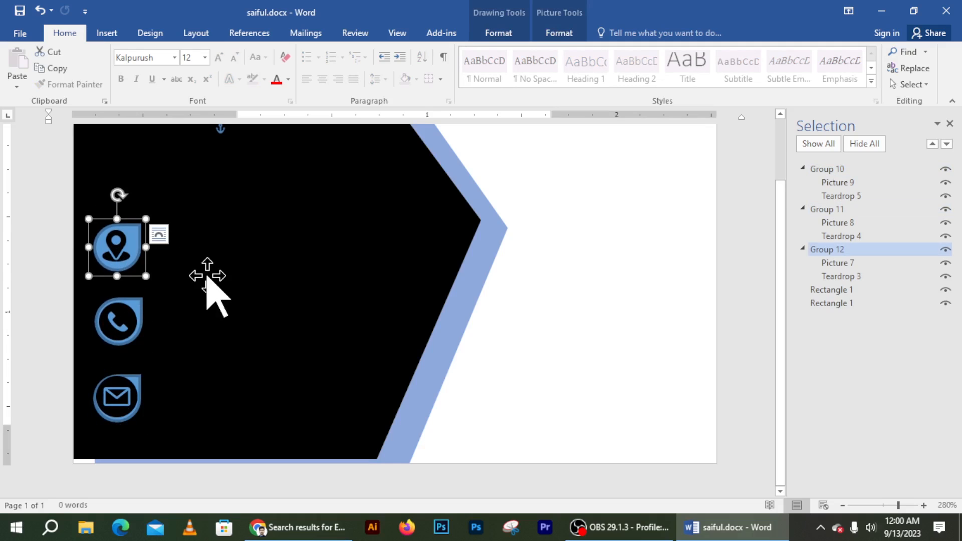
click(223, 275)
Step: Add first-style WordArt, move it up onto the black panel, and set its size to 12
click(119, 253)
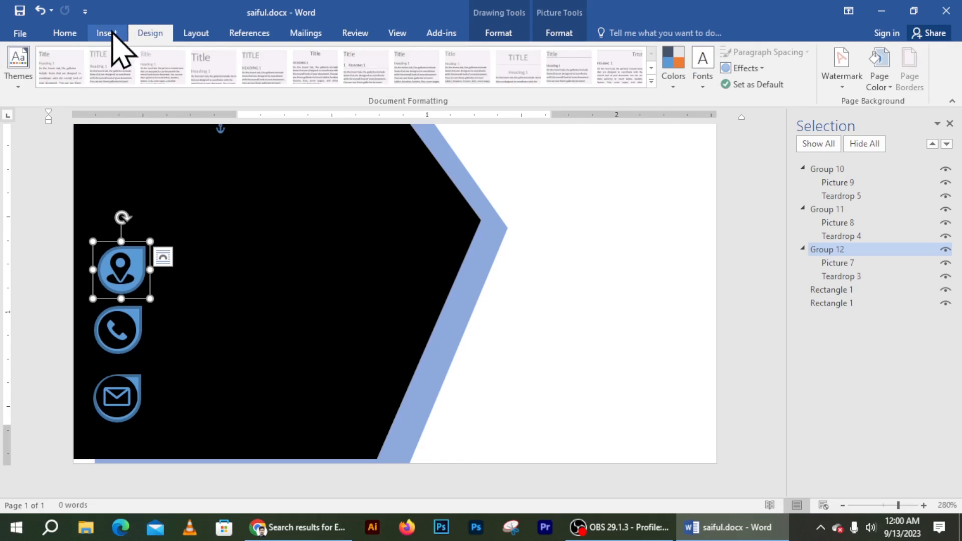
click(111, 33)
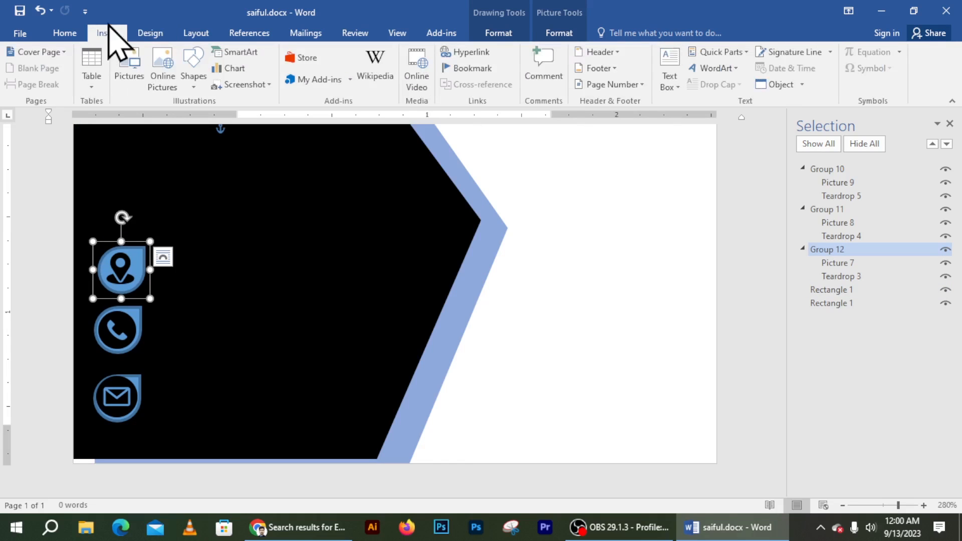
click(706, 68)
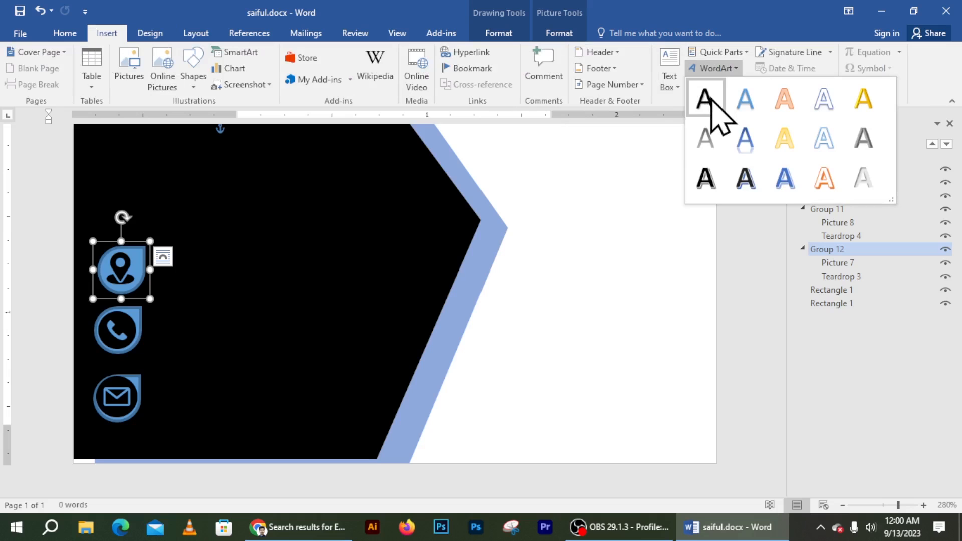
click(833, 109)
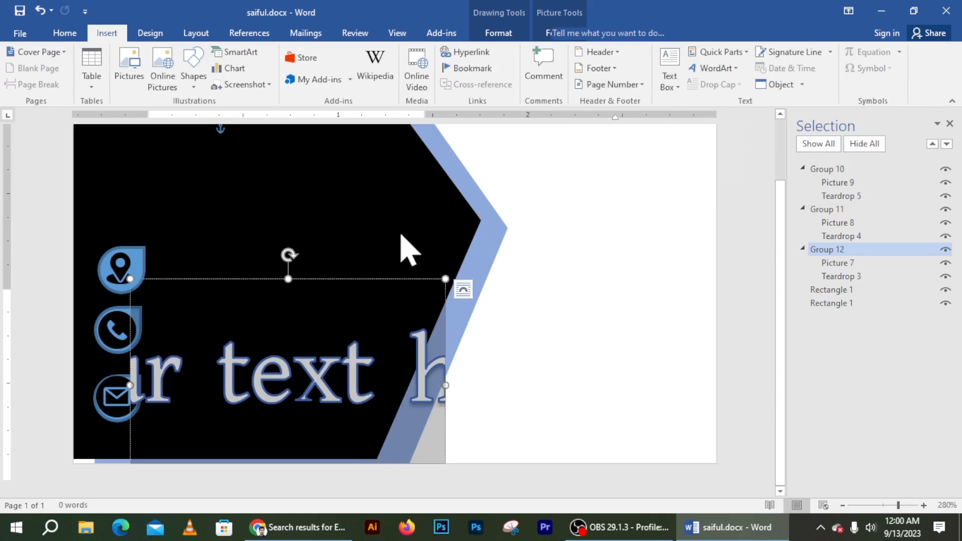
drag(319, 278, 352, 179)
key(ctrl+a)
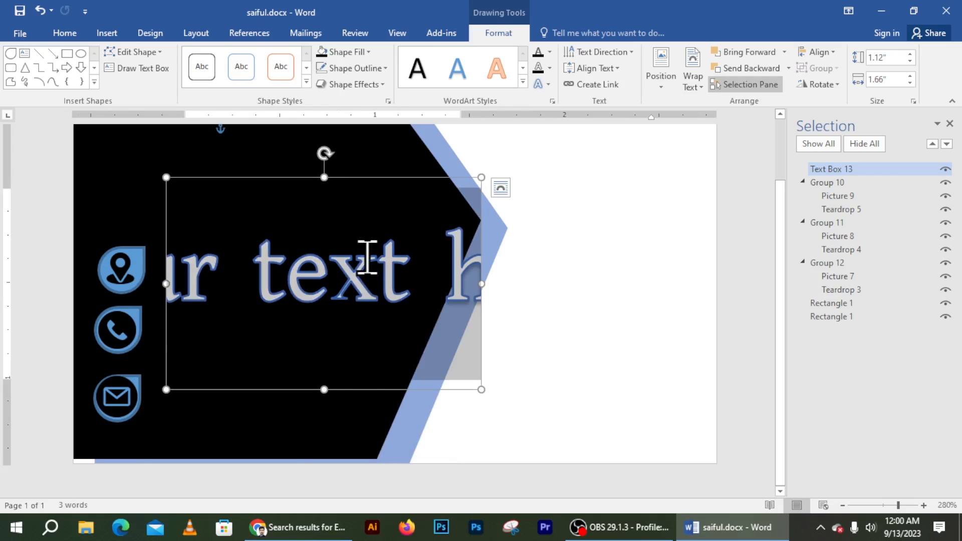
click(74, 38)
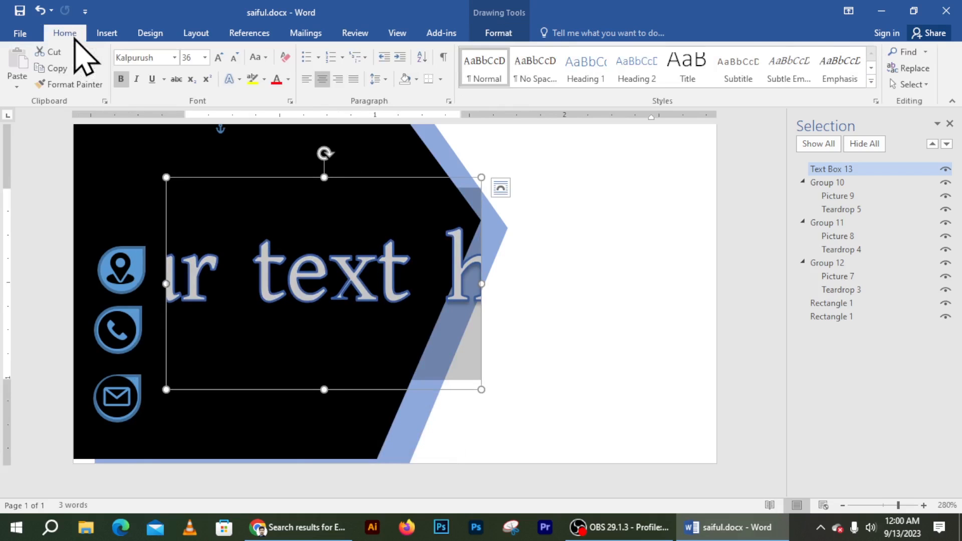
click(205, 57)
click(191, 129)
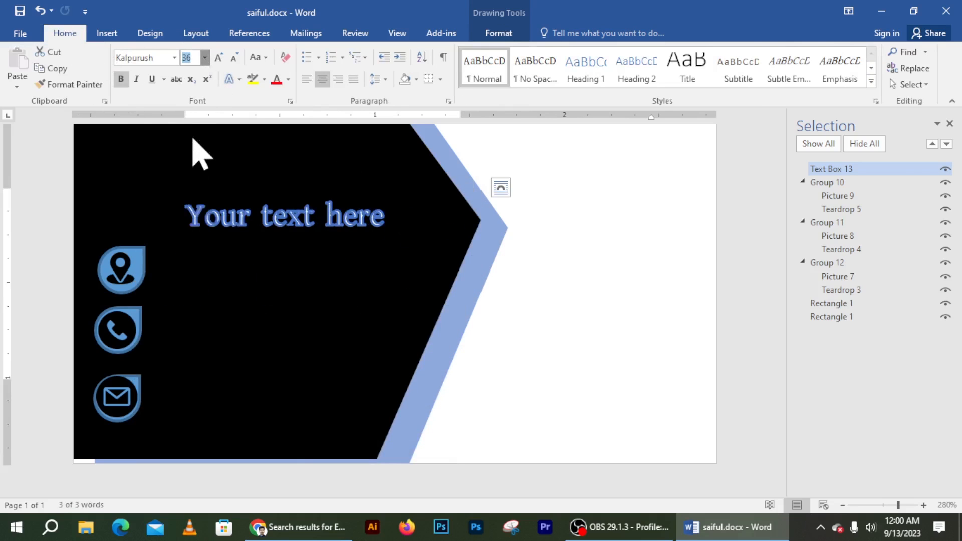
Step: Give the WordArt box No Fill and its text No Outline
click(311, 247)
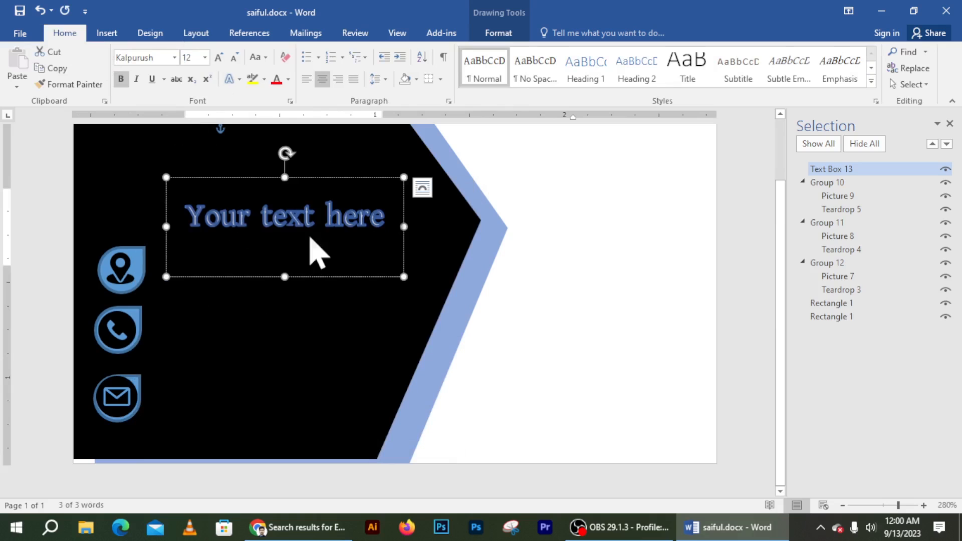
click(503, 33)
click(347, 52)
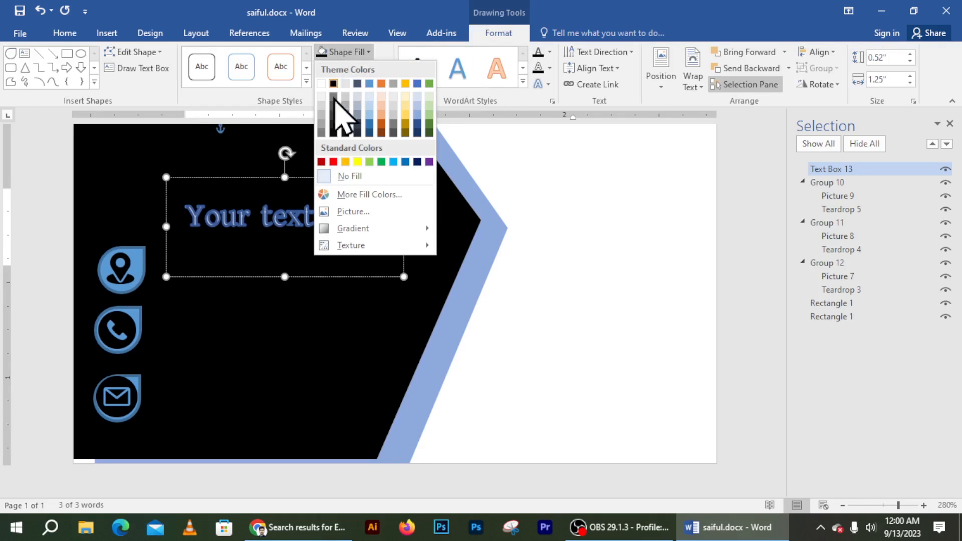
click(543, 171)
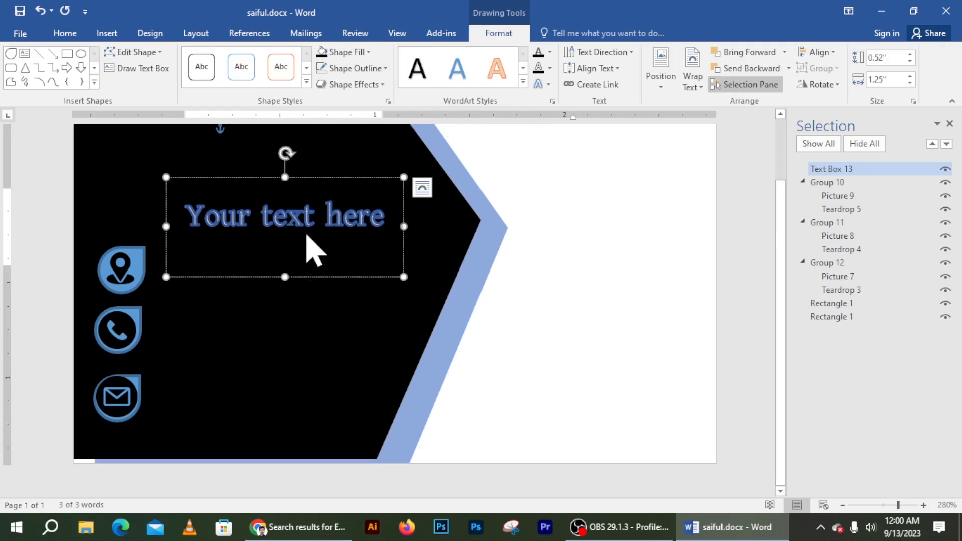
click(550, 52)
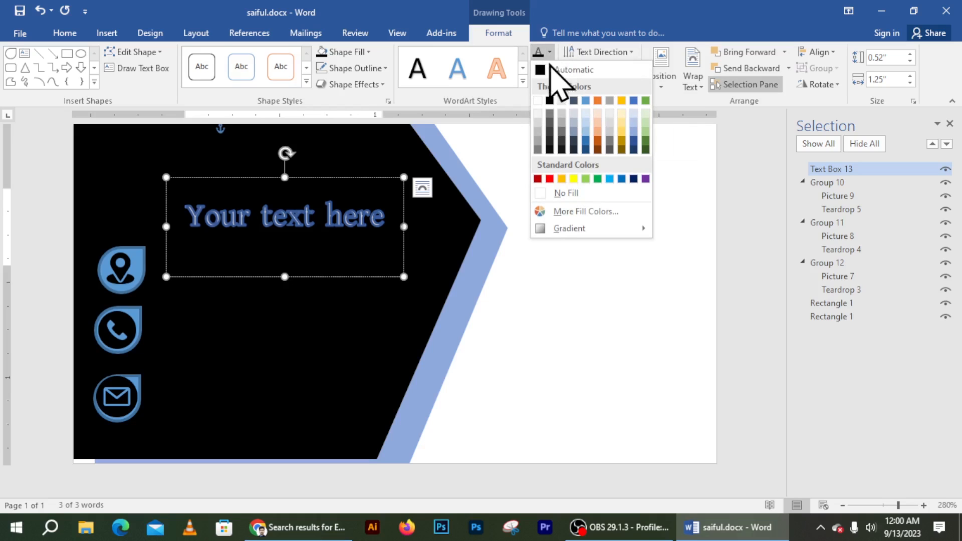
key(Escape)
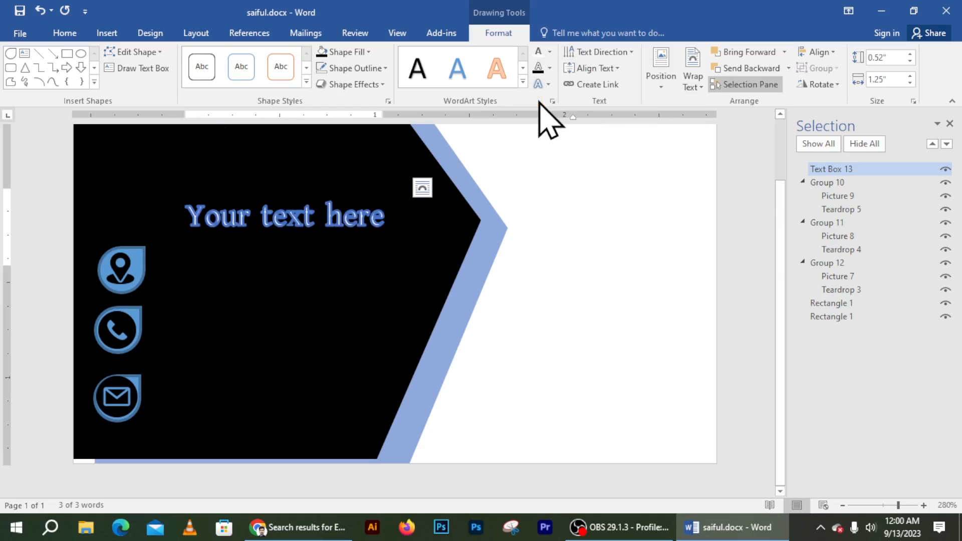
click(548, 68)
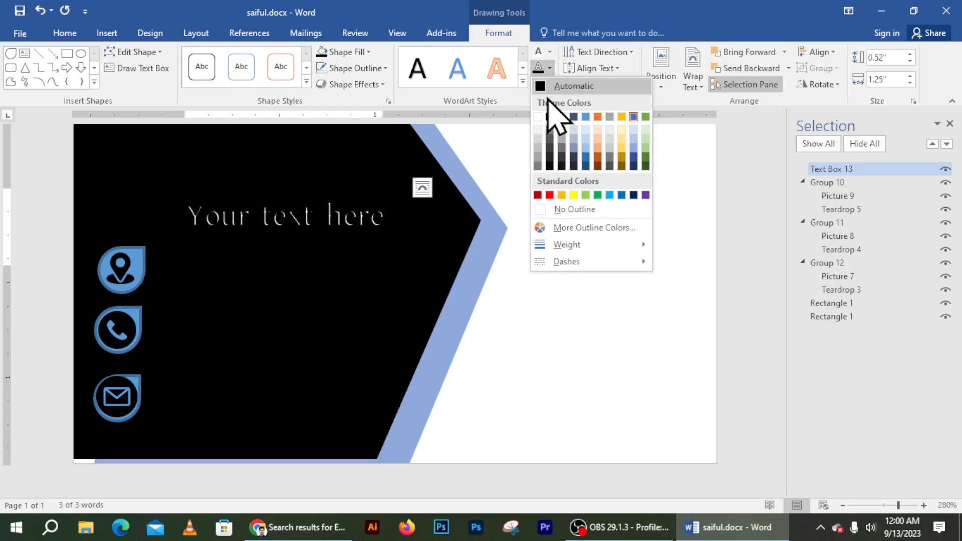
click(551, 210)
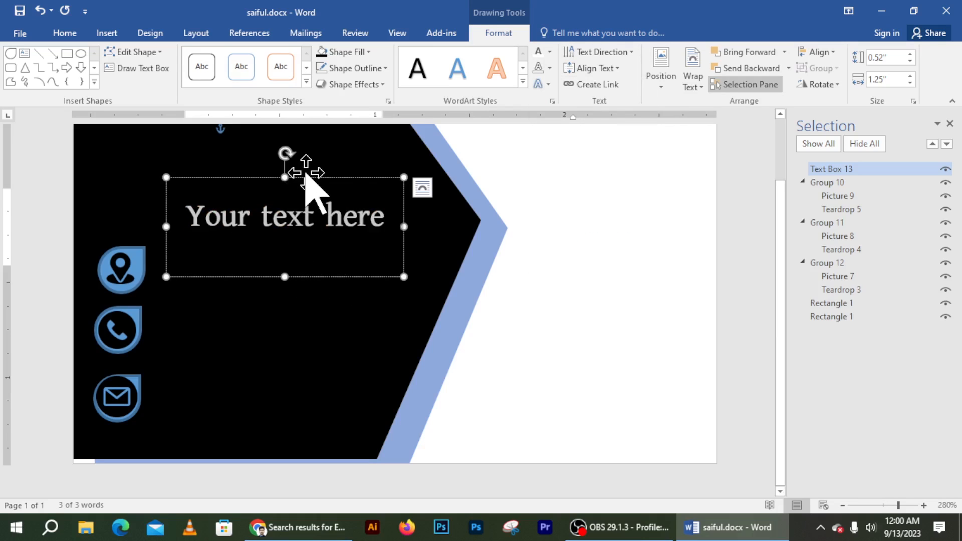
Step: Resize the WordArt box, replace its text with 'Dhaka, Bangladesh', and place it beside the location icon
drag(285, 276, 280, 233)
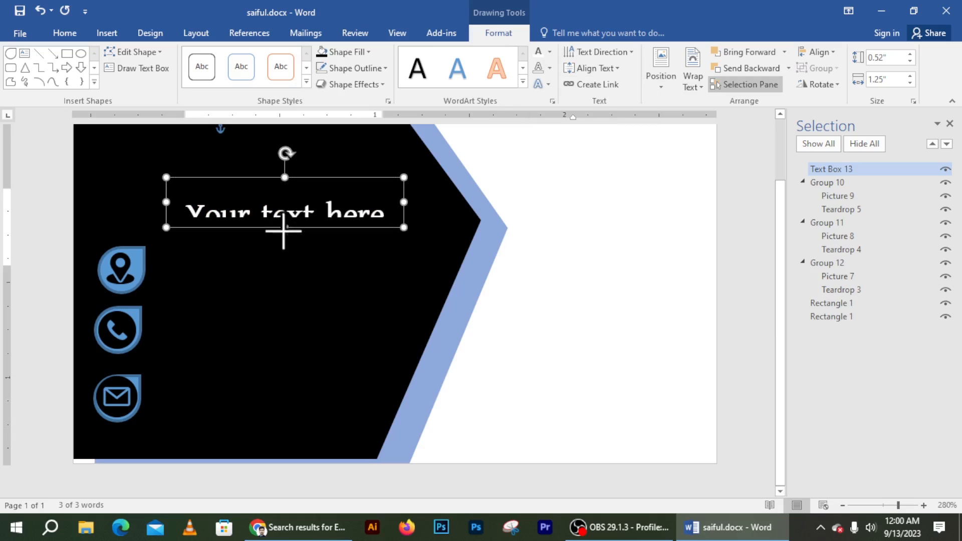
drag(284, 177, 282, 229)
click(272, 270)
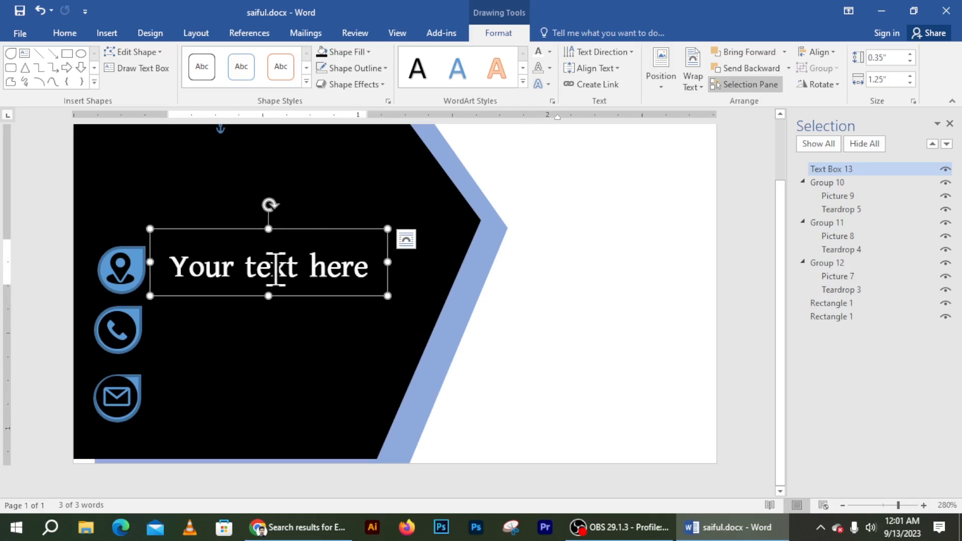
key(ctrl+a)
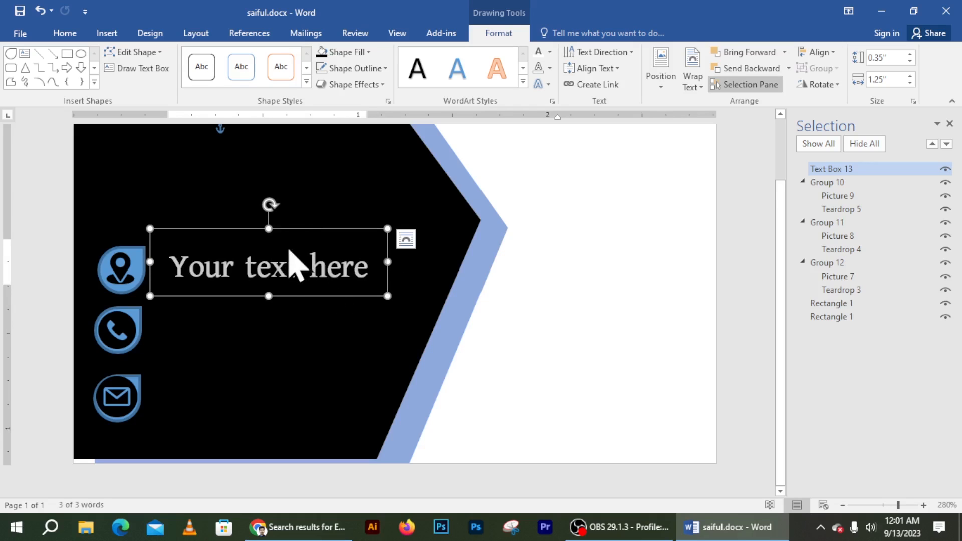
click(287, 266)
key(ctrl+a)
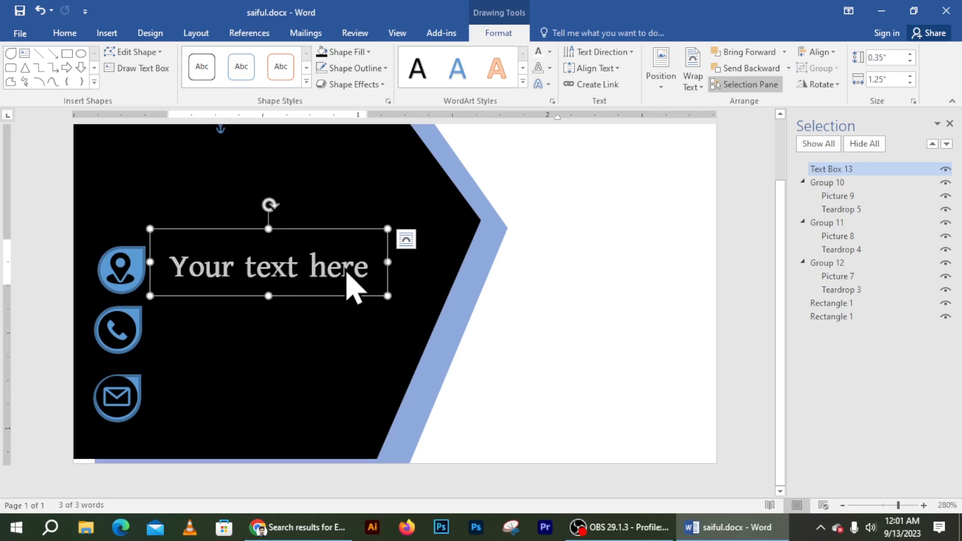
key(Delete)
text(Dha)
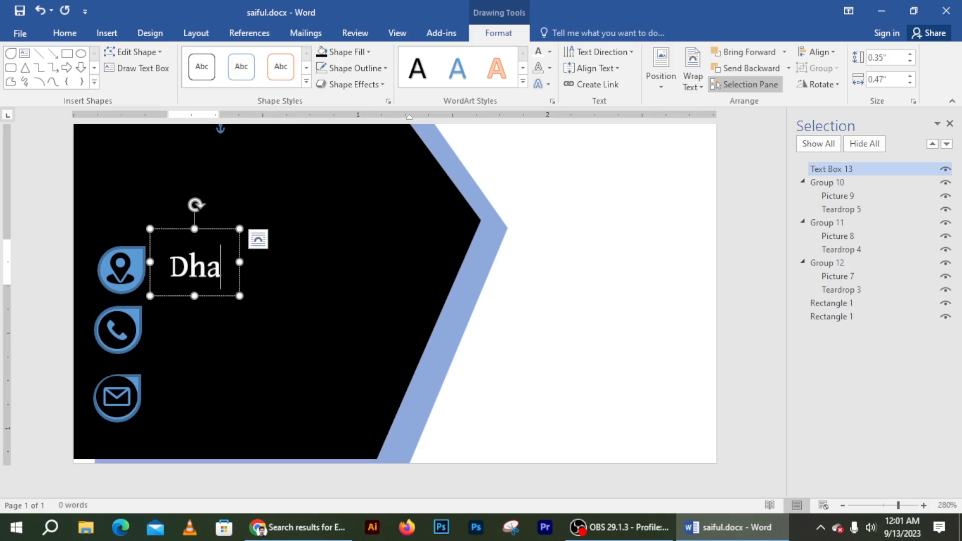
text(ka)
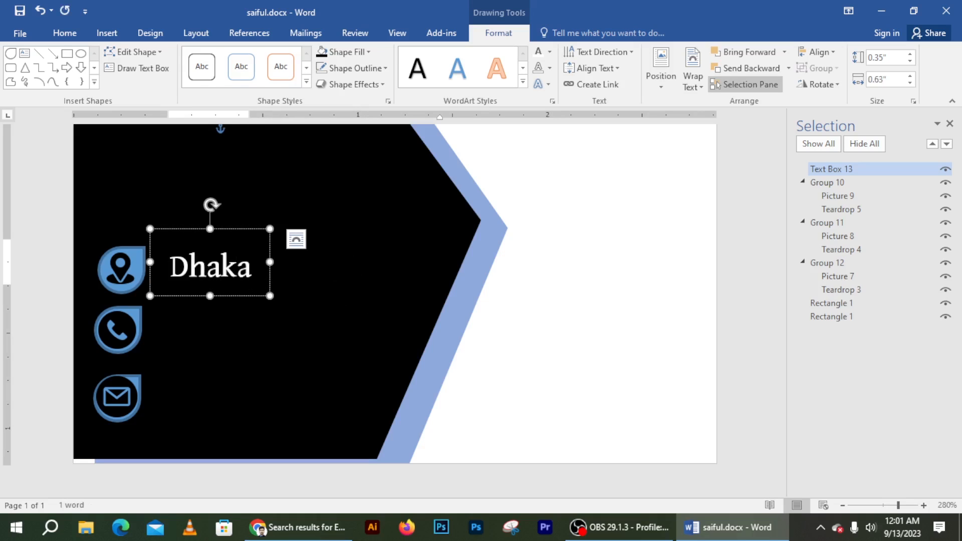
text(, Bang)
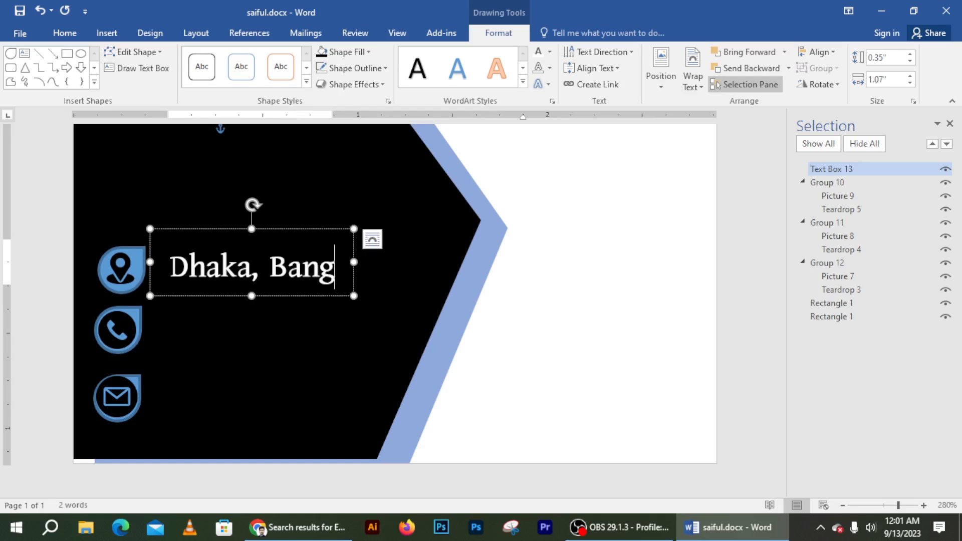
text(ladesh)
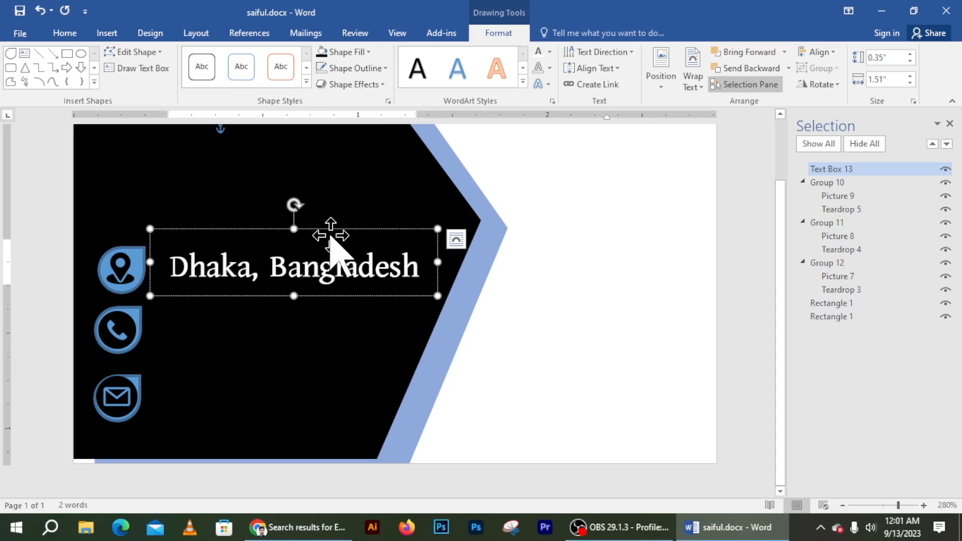
drag(333, 225, 314, 228)
Step: Duplicate the address box beside the phone icon, enter the phone number, and copy it down toward the envelope
key(ctrl+d)
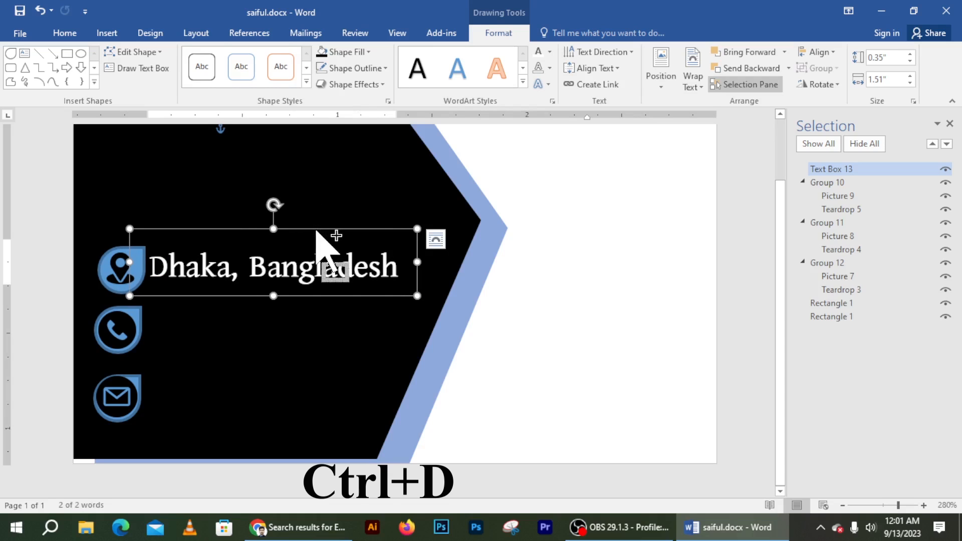
drag(331, 329, 297, 355)
triple_click(266, 321)
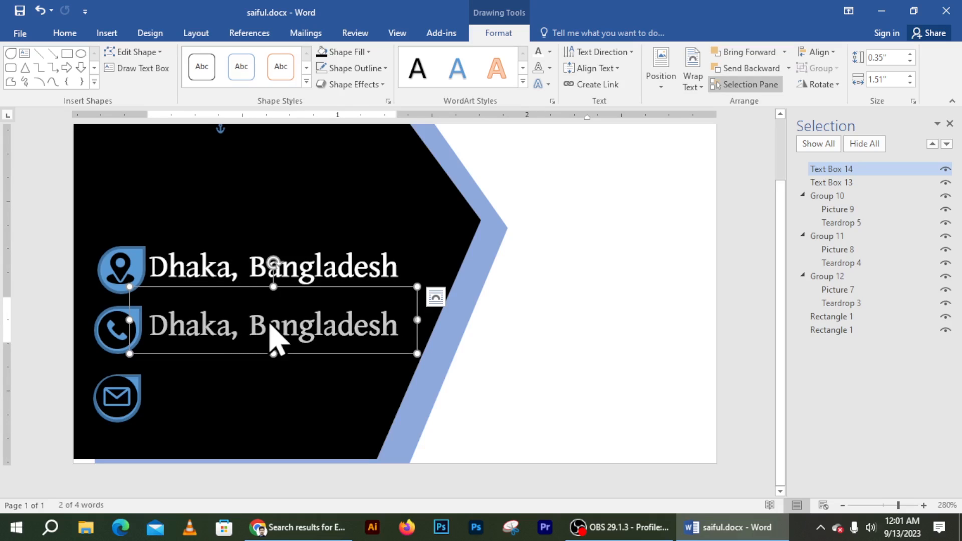
key(BackSpace)
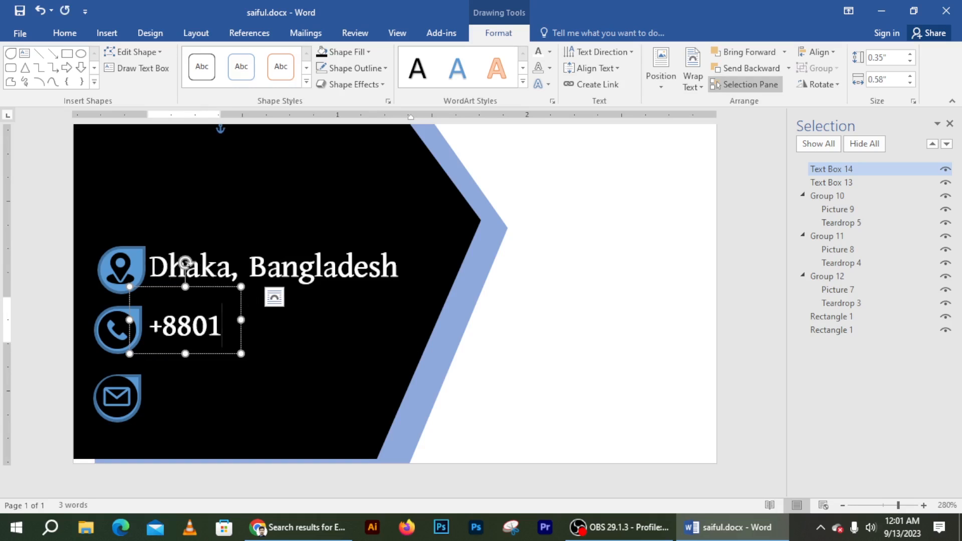
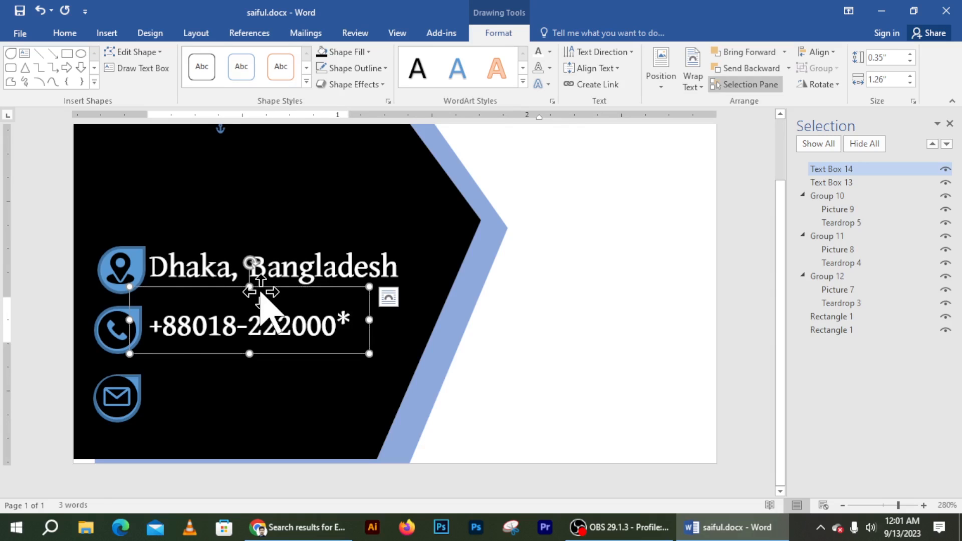
drag(261, 293, 271, 429)
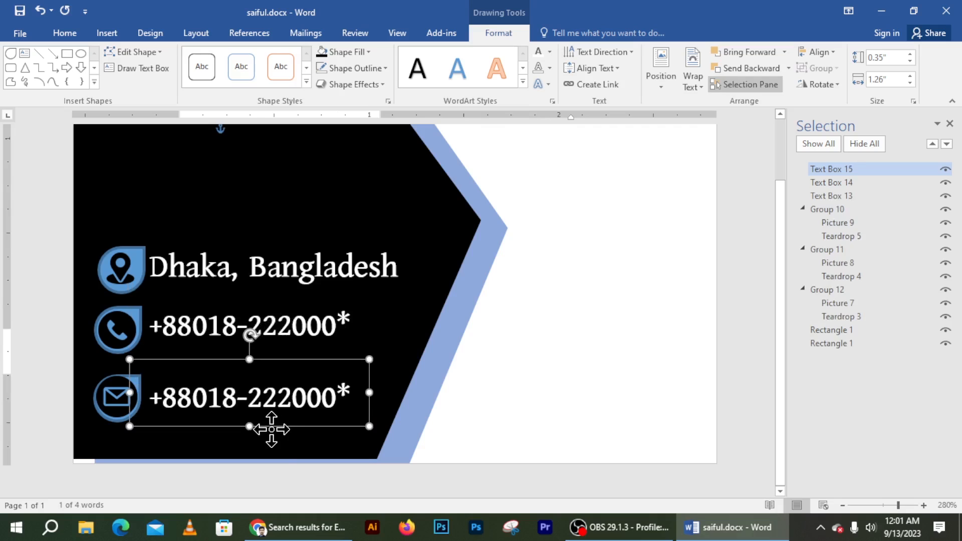
Step: Replace the copied text with the e-mail address and align the box beside the envelope icon
triple_click(268, 398)
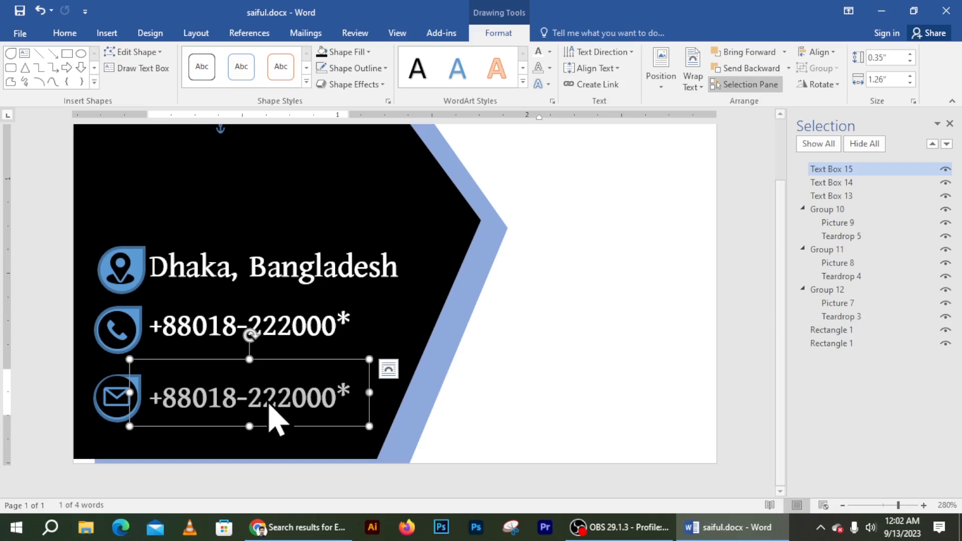
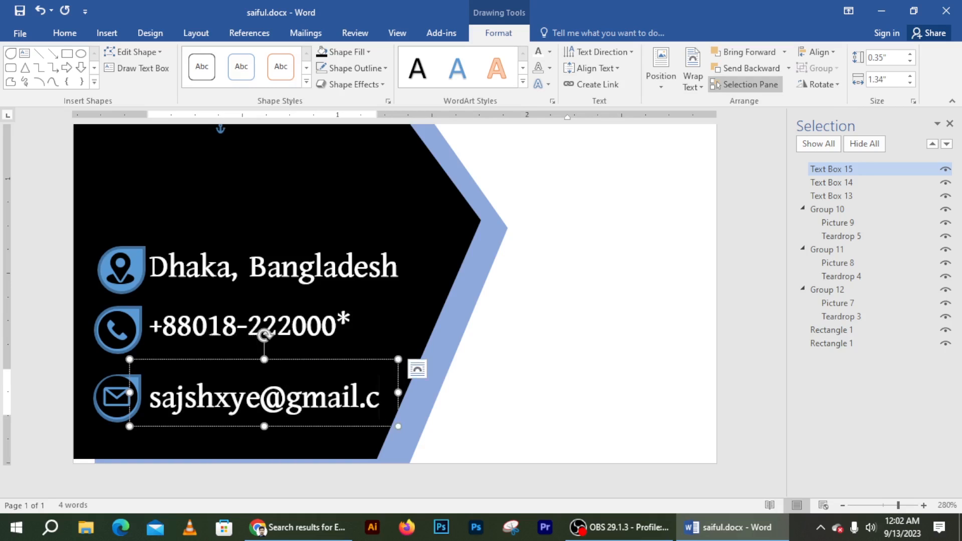
double_click(268, 397)
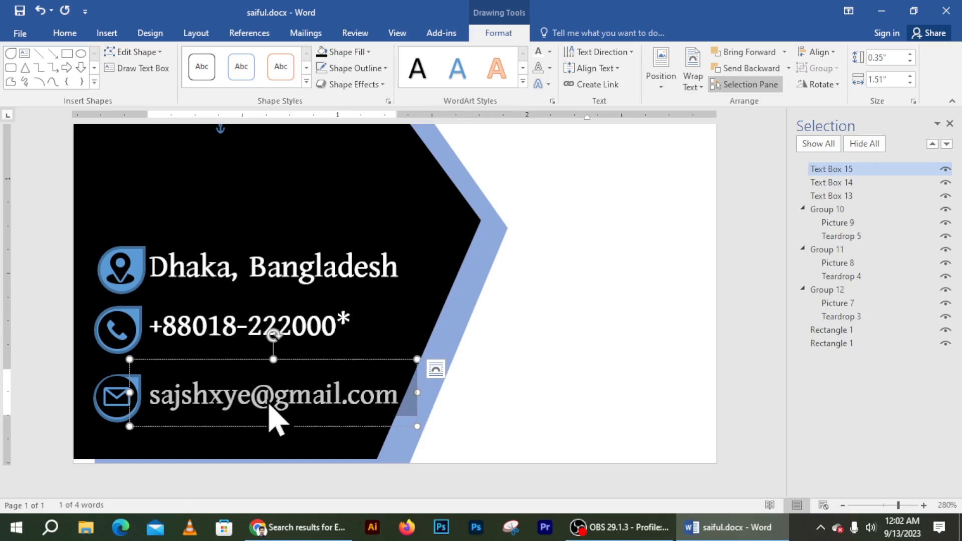
drag(293, 361, 290, 363)
click(387, 189)
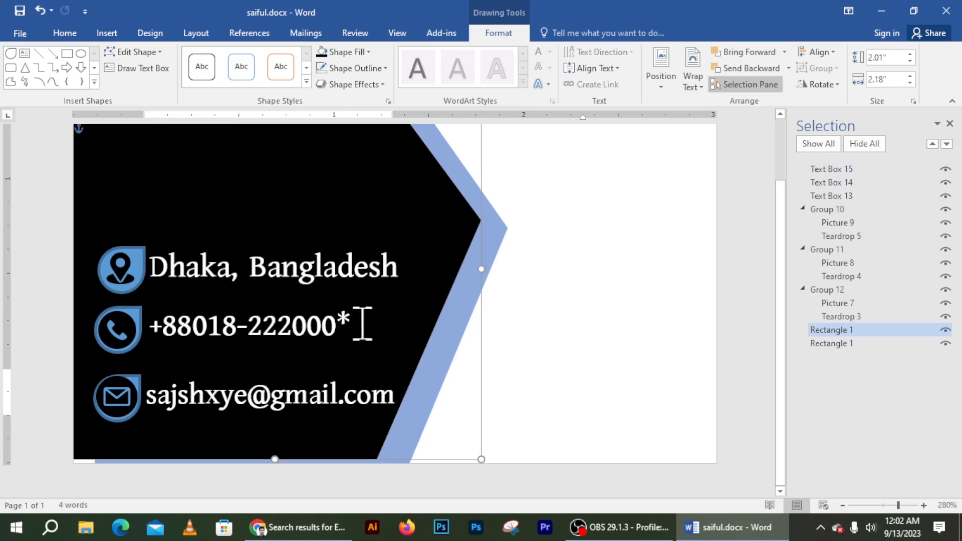
Step: Duplicate the 'Dhaka, Bangladesh' text box and move the copy to the top of the panel
scroll(357, 355, down, 6)
scroll(357, 357, down, 2)
key(alt)
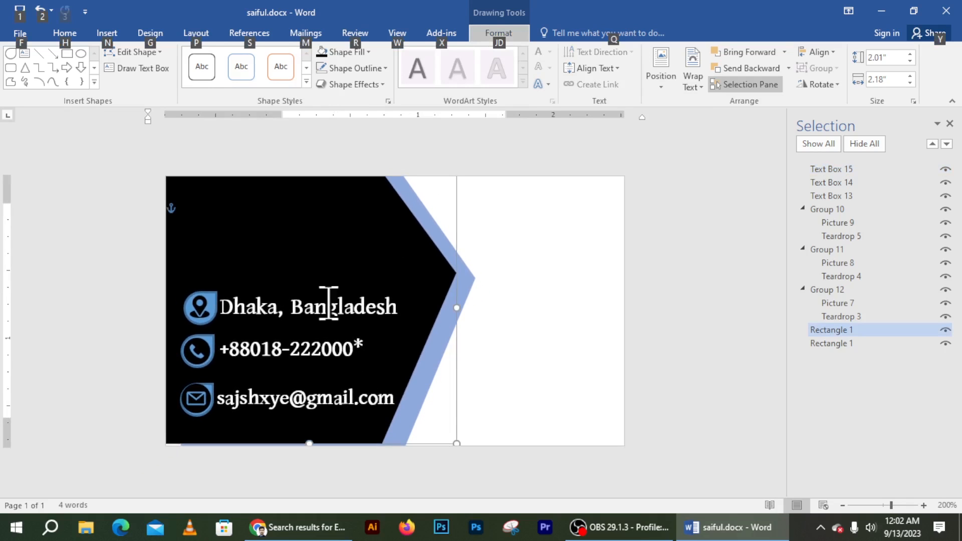
click(290, 307)
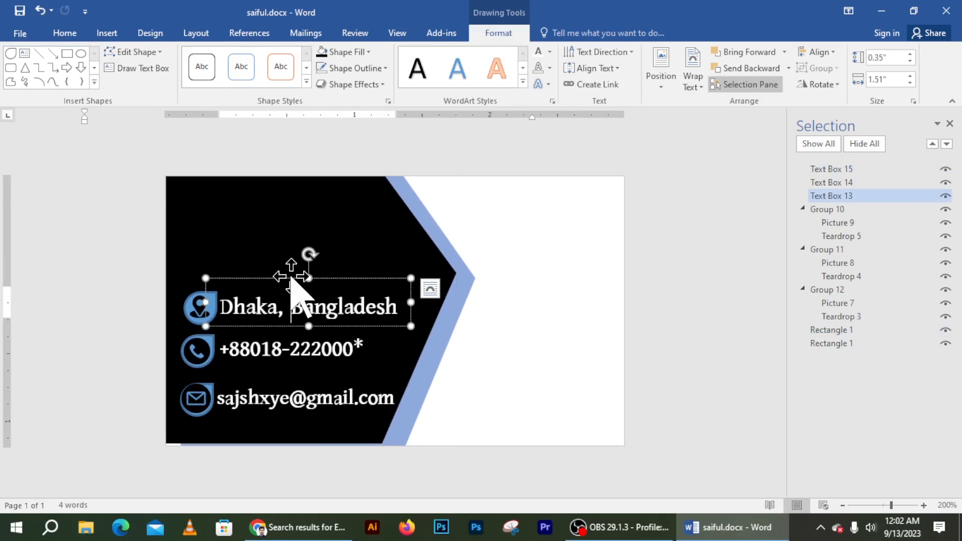
click(290, 277)
key(ctrl+d)
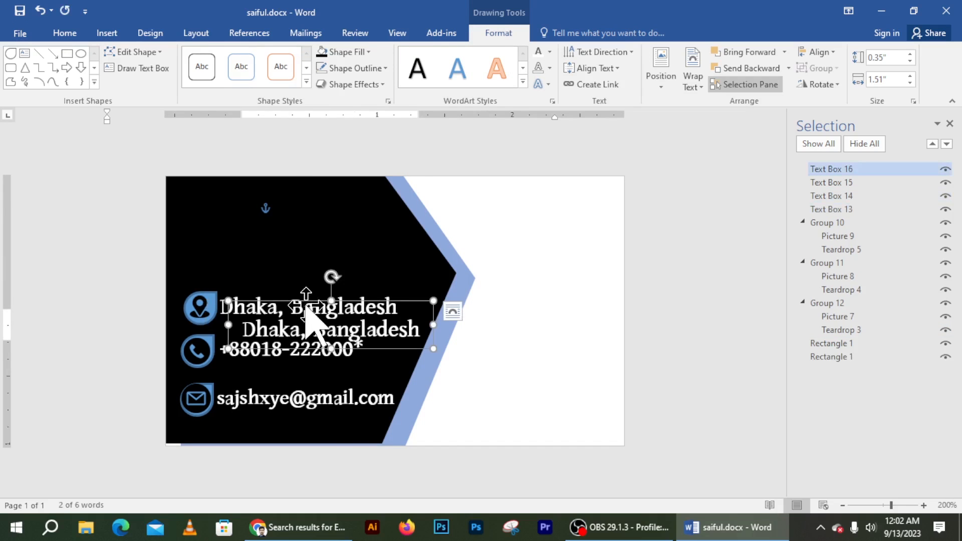
drag(305, 298, 262, 194)
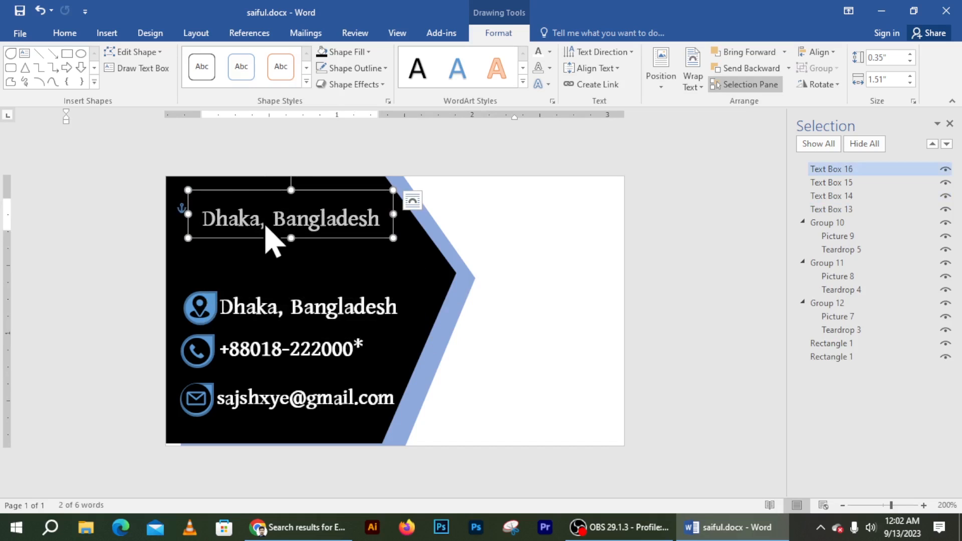
Step: Type 'COMPQNY NAME' into the copy, nudge it up, and duplicate it
text(c)
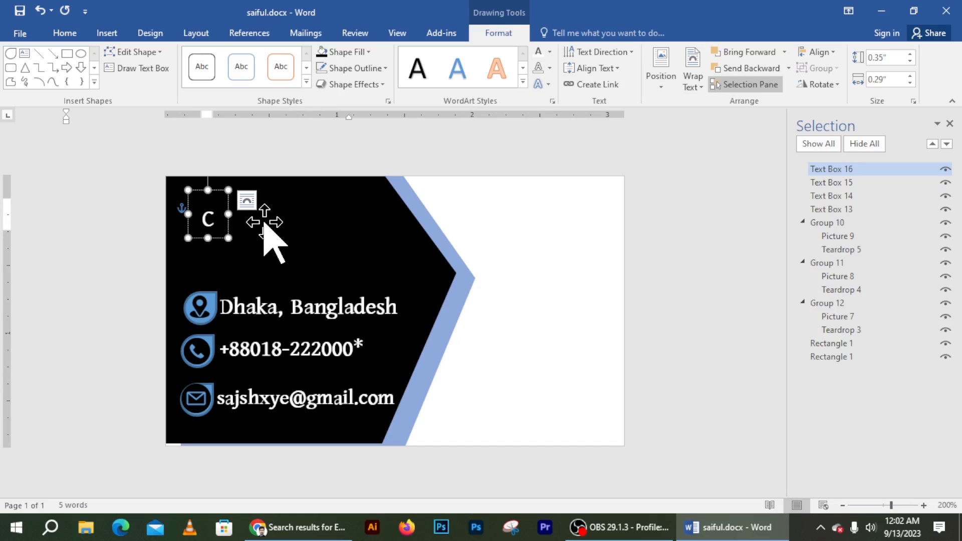
text(o)
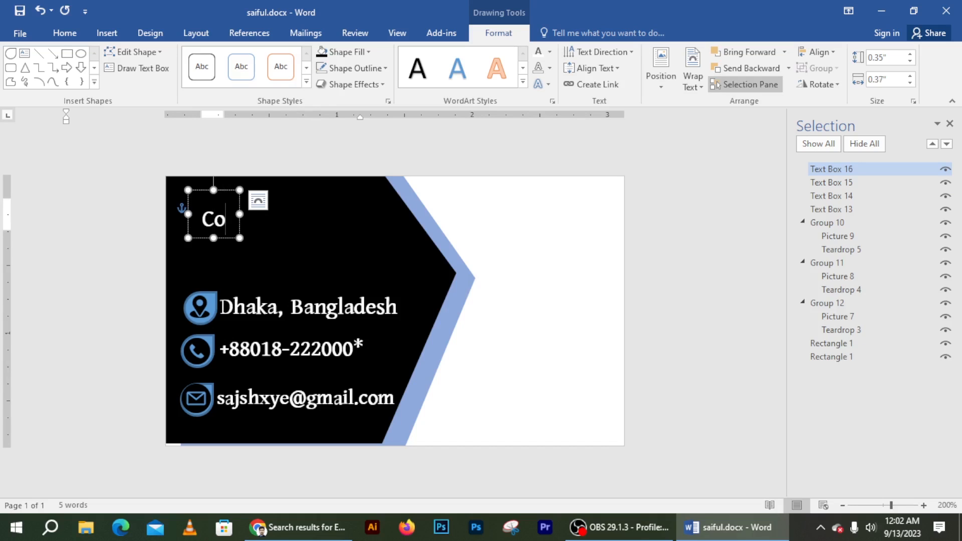
key(BackSpace)
text(OMP)
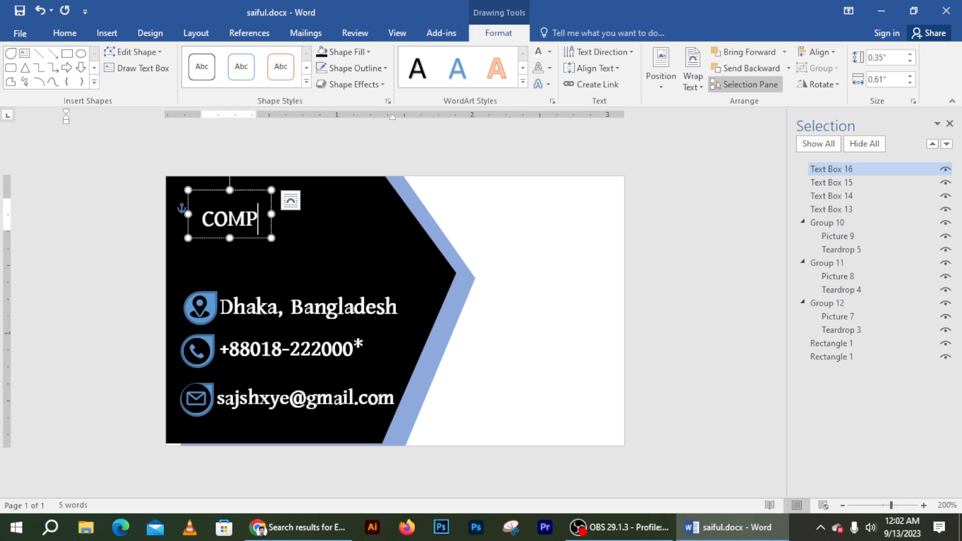
text(QNY)
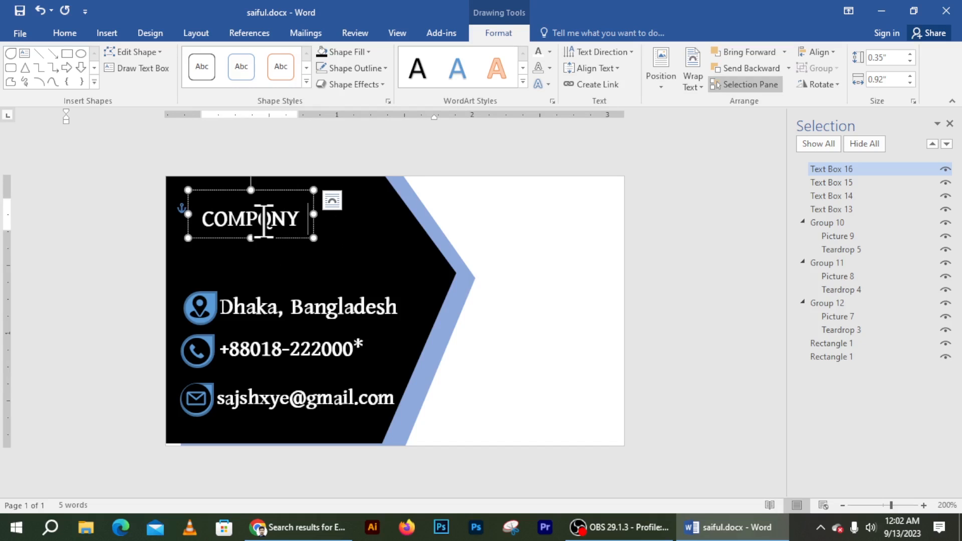
text( NAME)
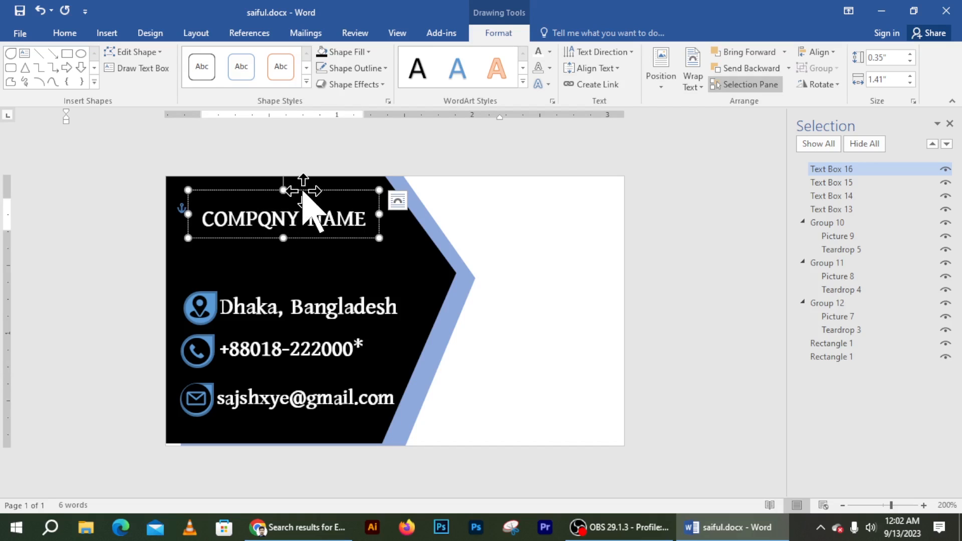
mouse_move(311, 191)
mouse_down()
mouse_move(317, 170)
mouse_move(317, 178)
mouse_up()
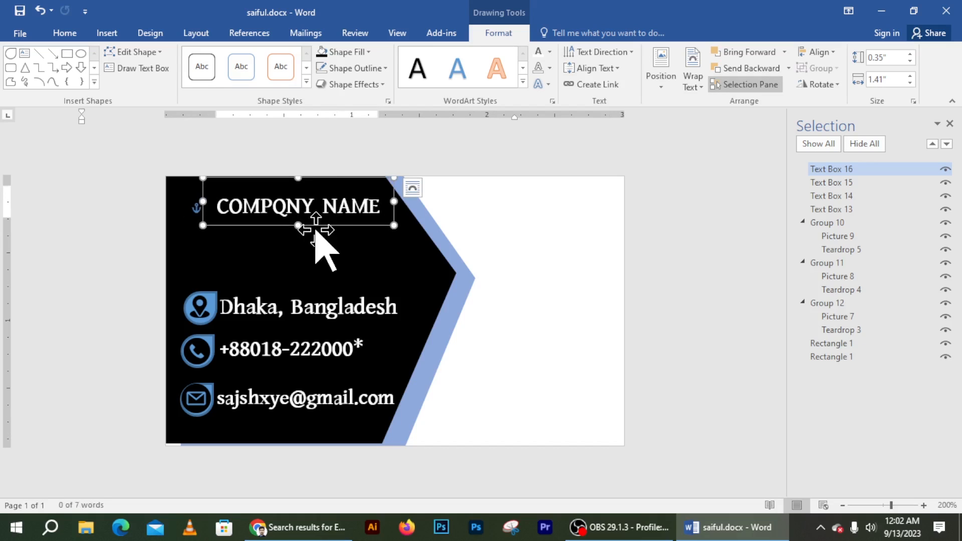
key(ctrl+d)
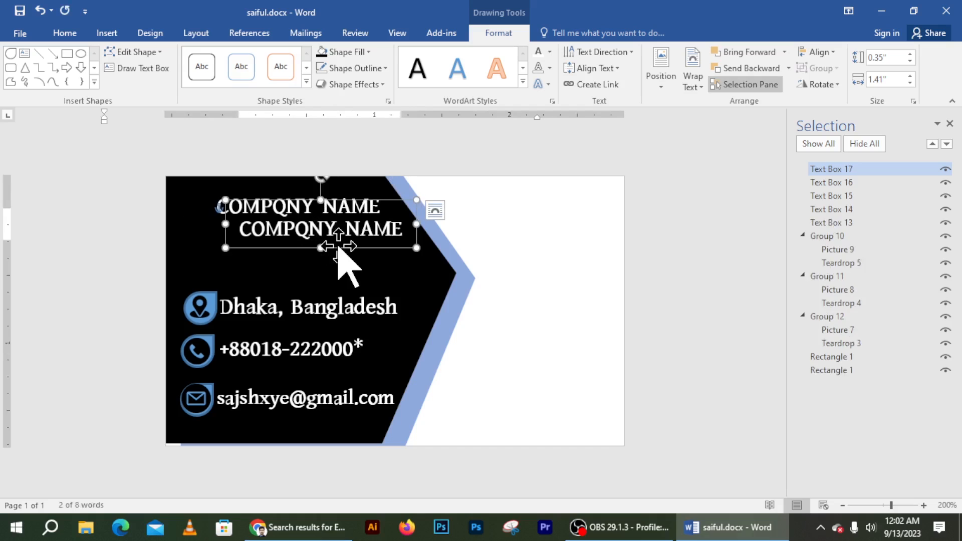
Step: Replace the copied heading's text with 'COMPANY SLOGAN', shrink its font, and centre it under the company name
drag(339, 246, 330, 248)
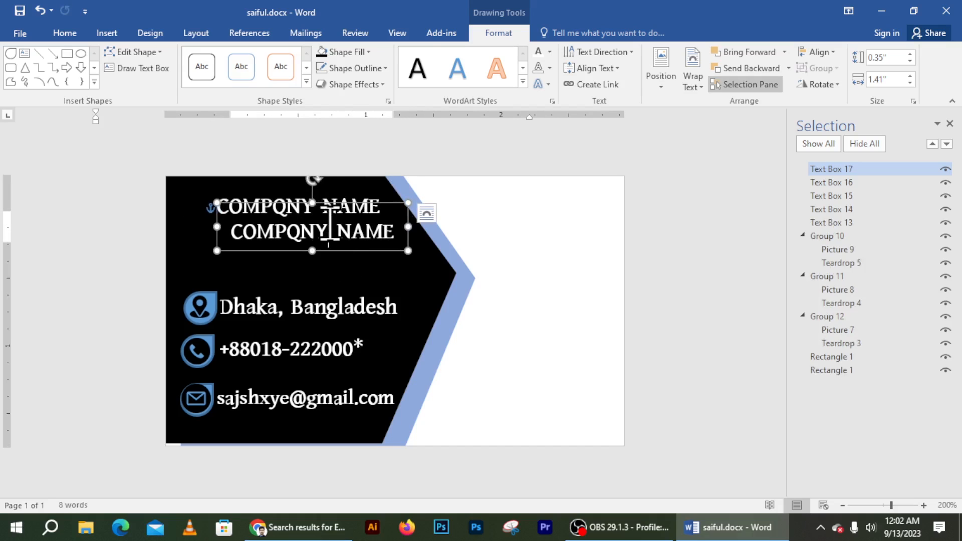
triple_click(330, 224)
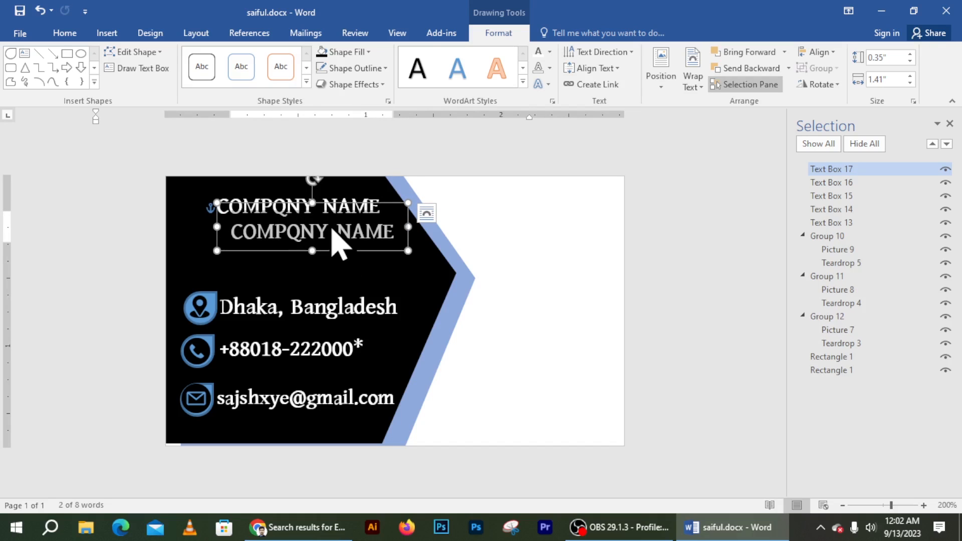
text(C)
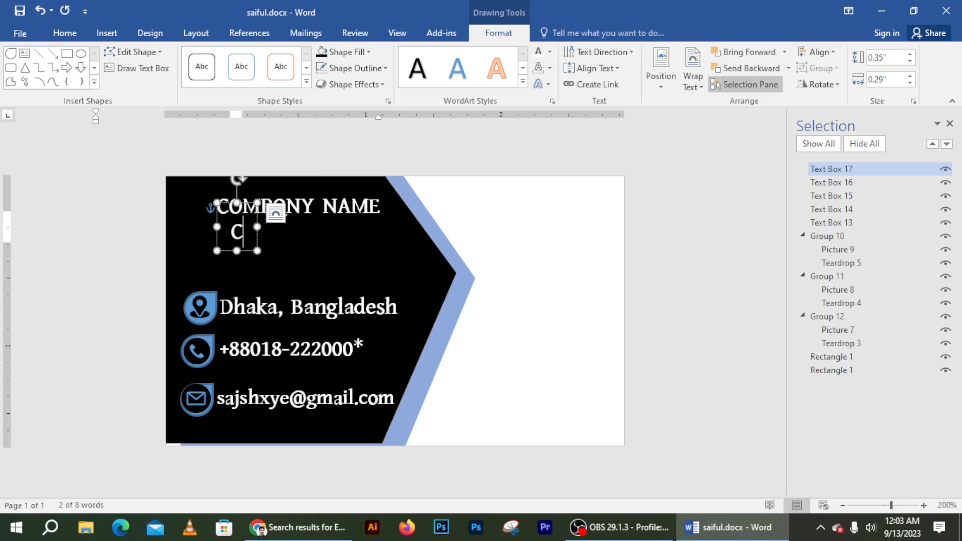
text(OMPANY )
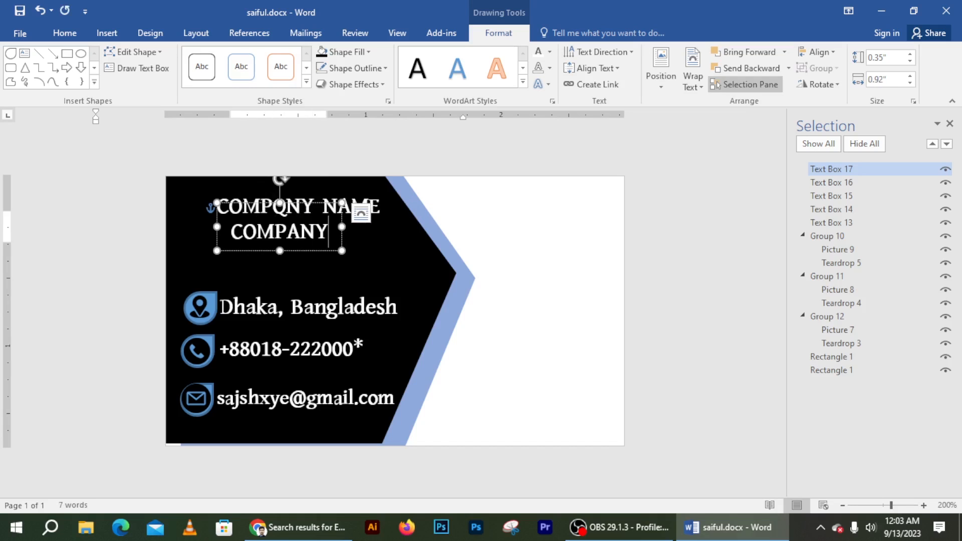
text(S)
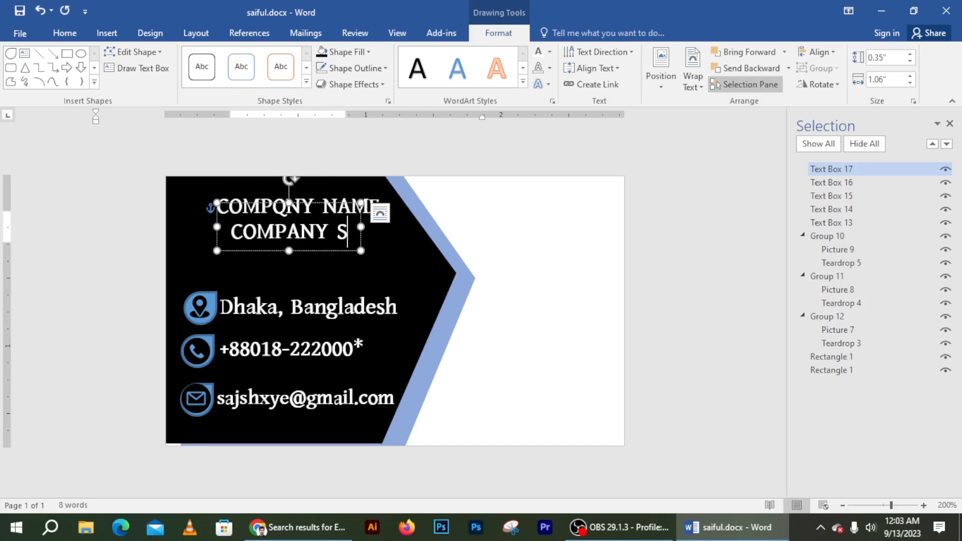
text(LOGA)
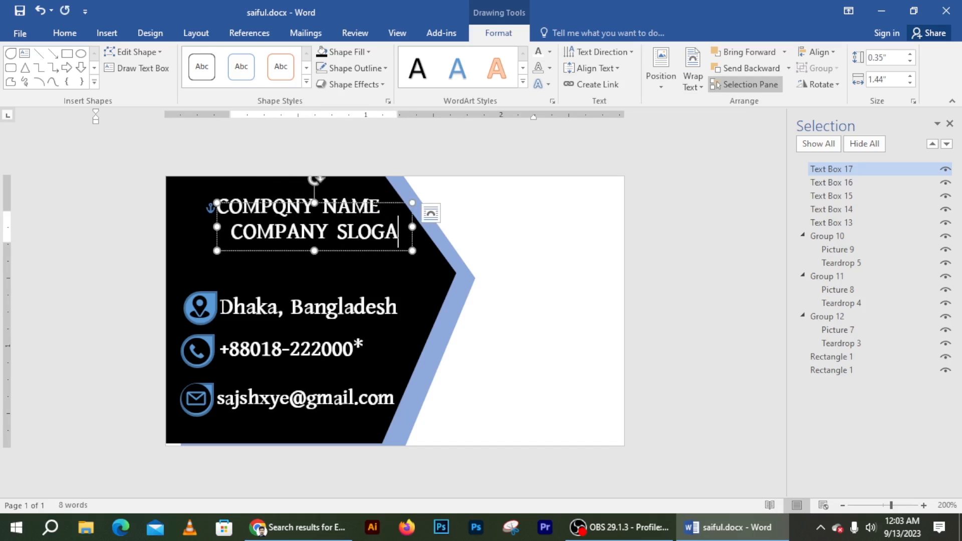
text(N)
key(shift+Home)
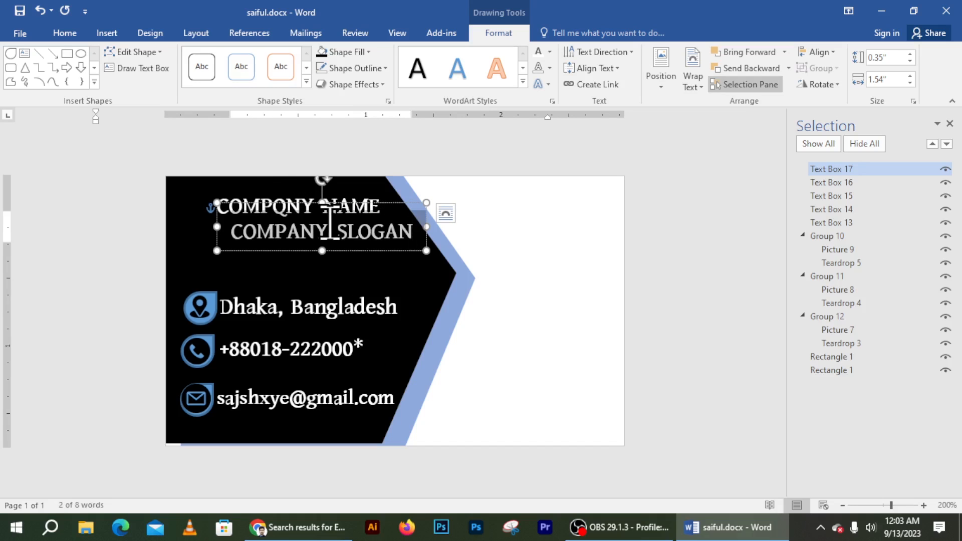
key(ctrl+bracketleft)
key(ctrl+bracketleft)
key(ctrl+bracketleft)
key(ctrl+bracketleft)
key(ctrl+bracketleft)
key(ctrl+bracketleft)
key(ctrl+bracketleft)
key(ctrl+bracketleft)
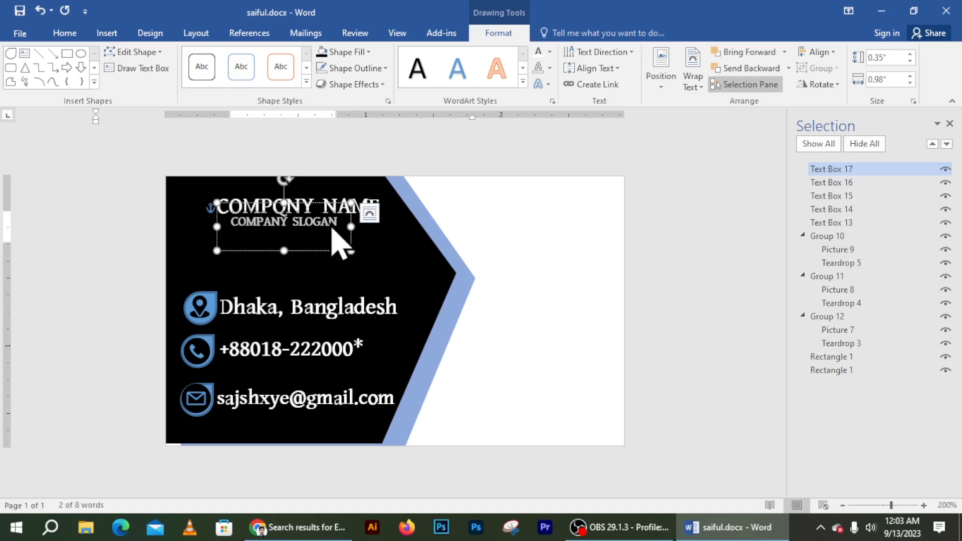
drag(327, 205, 334, 211)
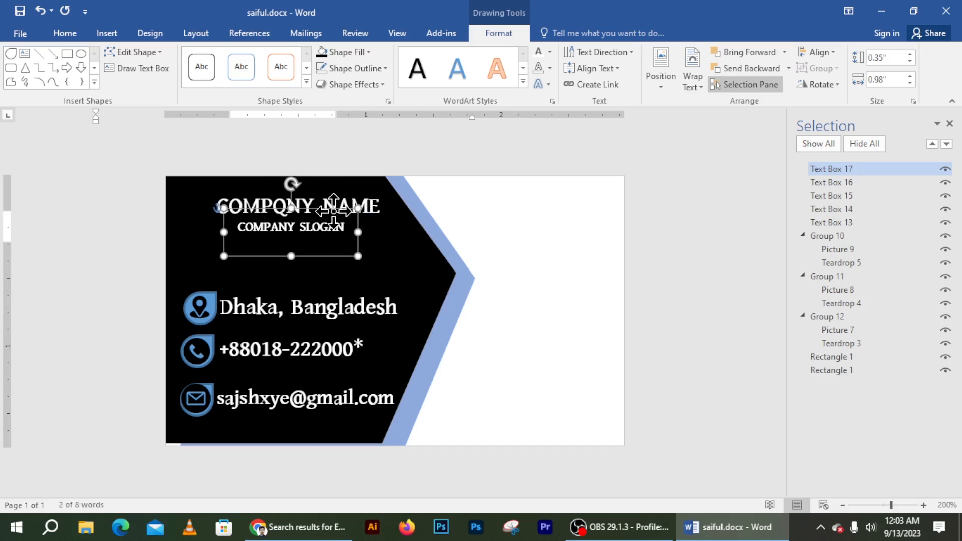
click(411, 238)
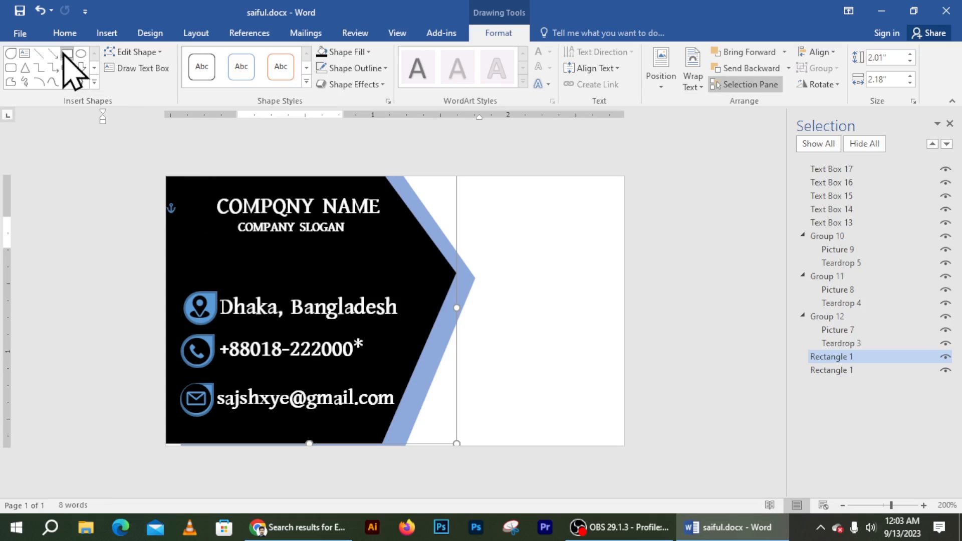
Step: Draw a small sun shape as a logo at the black panel's top-left
click(94, 82)
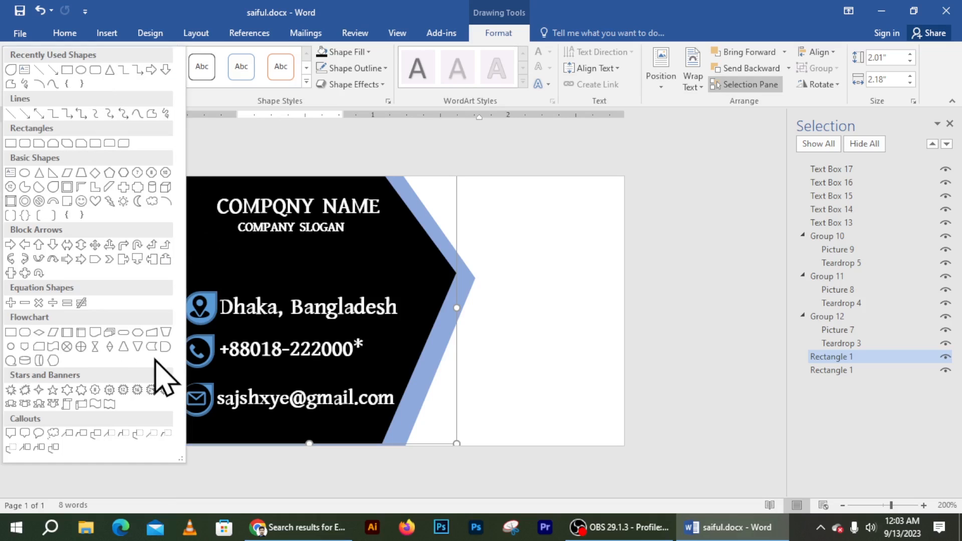
click(124, 201)
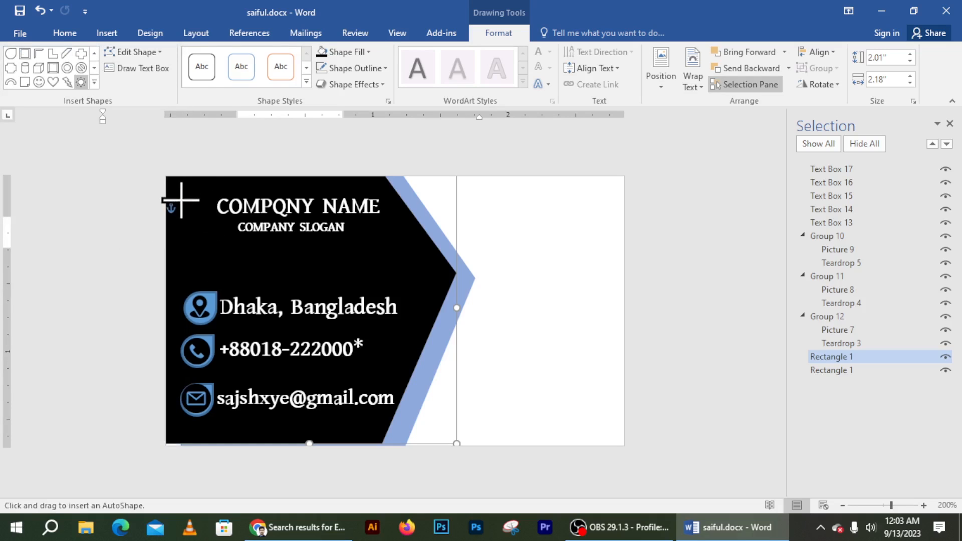
mouse_move(181, 200)
mouse_down()
mouse_move(200, 232)
mouse_move(217, 236)
mouse_move(199, 215)
mouse_up()
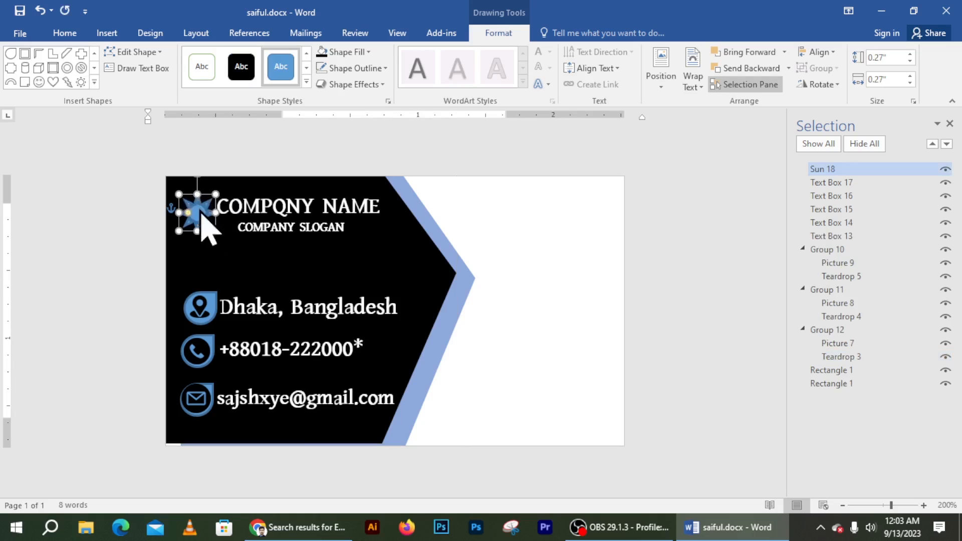
Step: Fill the sun logo orange and give it a gold outline
click(349, 52)
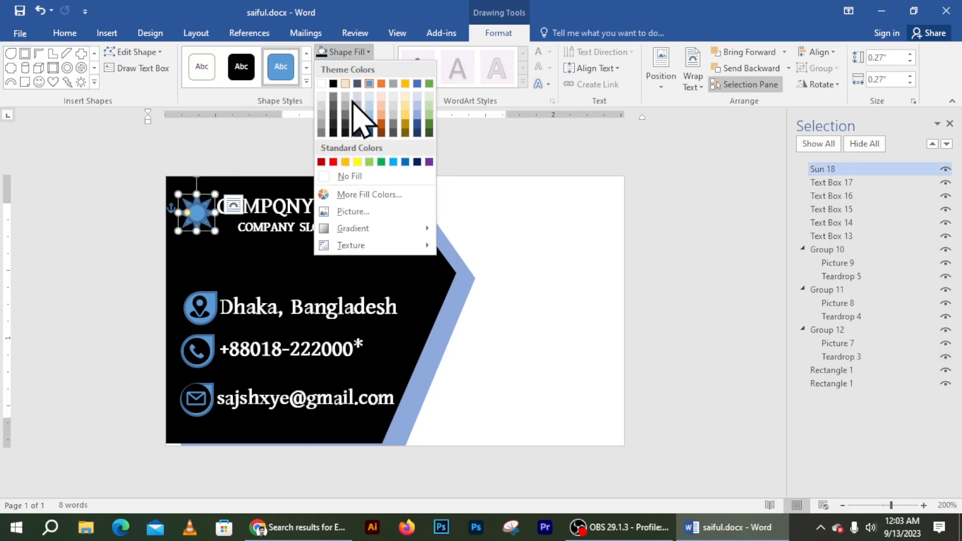
click(345, 162)
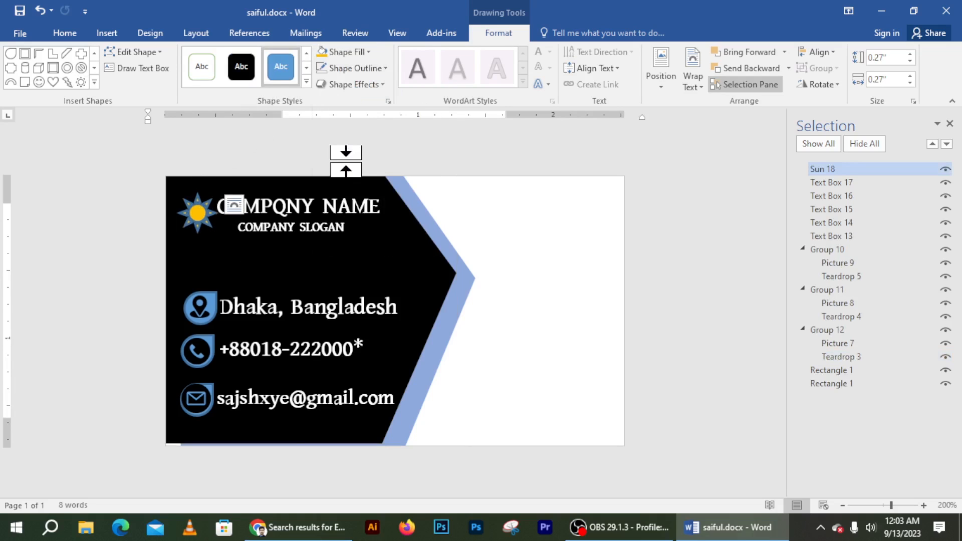
click(341, 69)
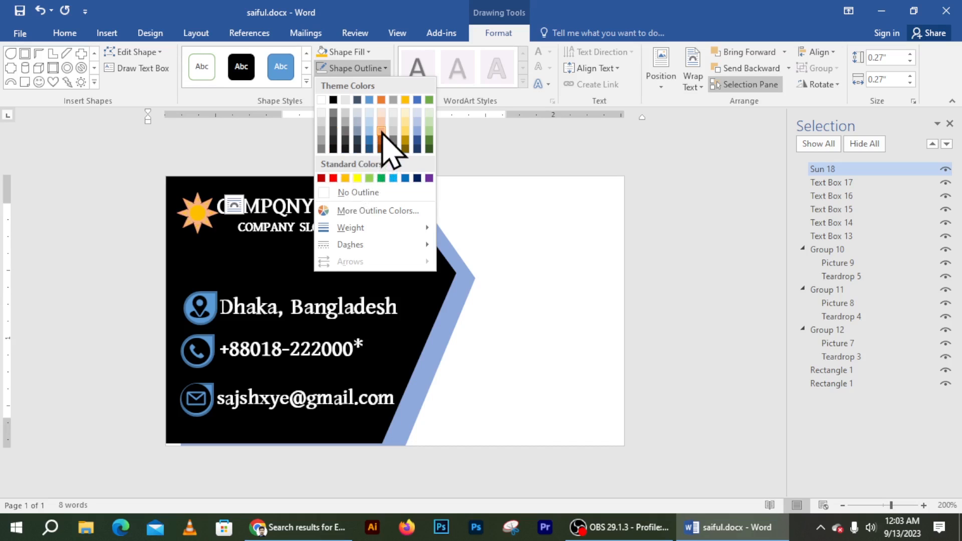
click(406, 136)
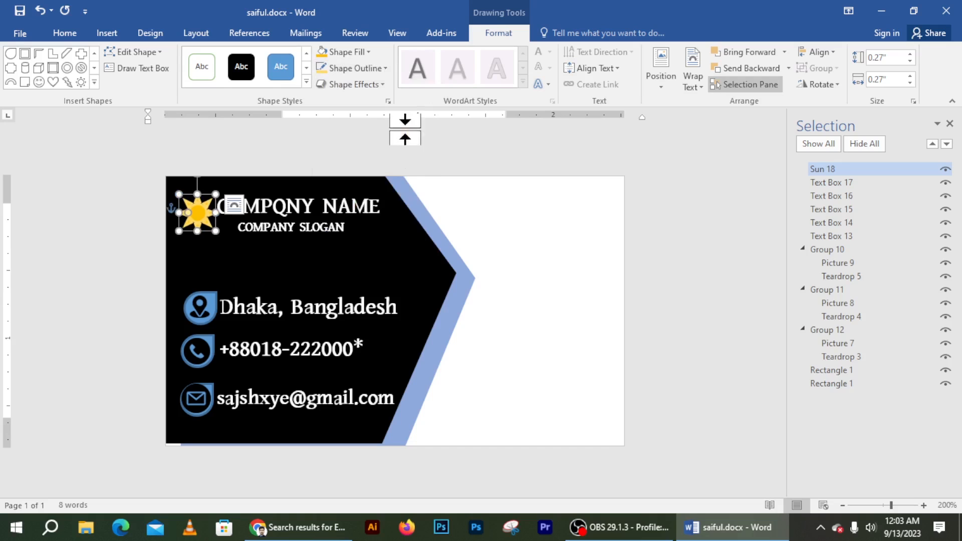
click(466, 251)
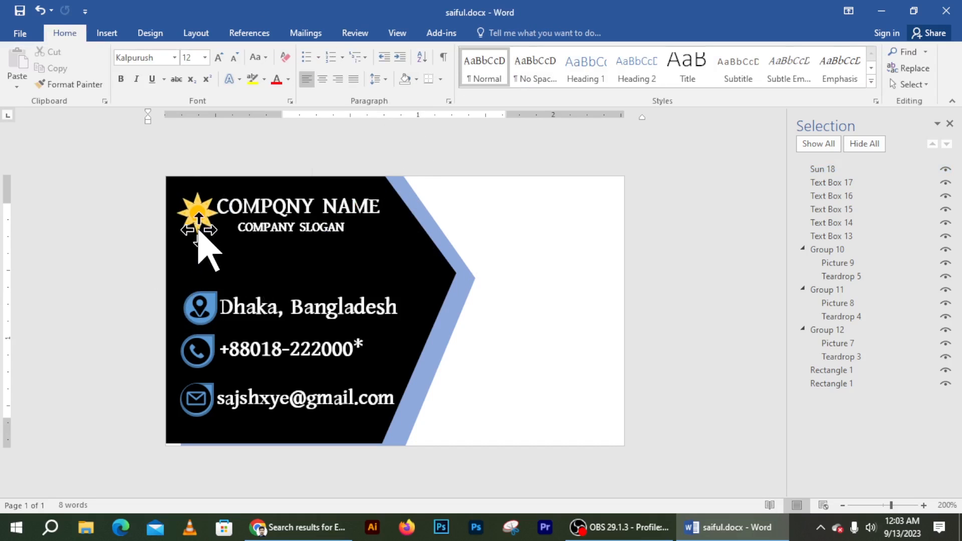
click(195, 214)
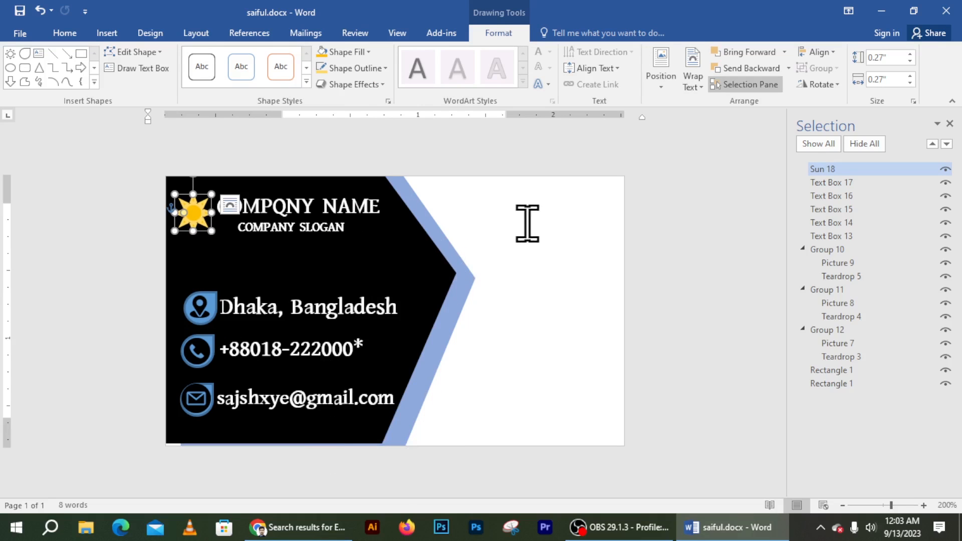
click(525, 271)
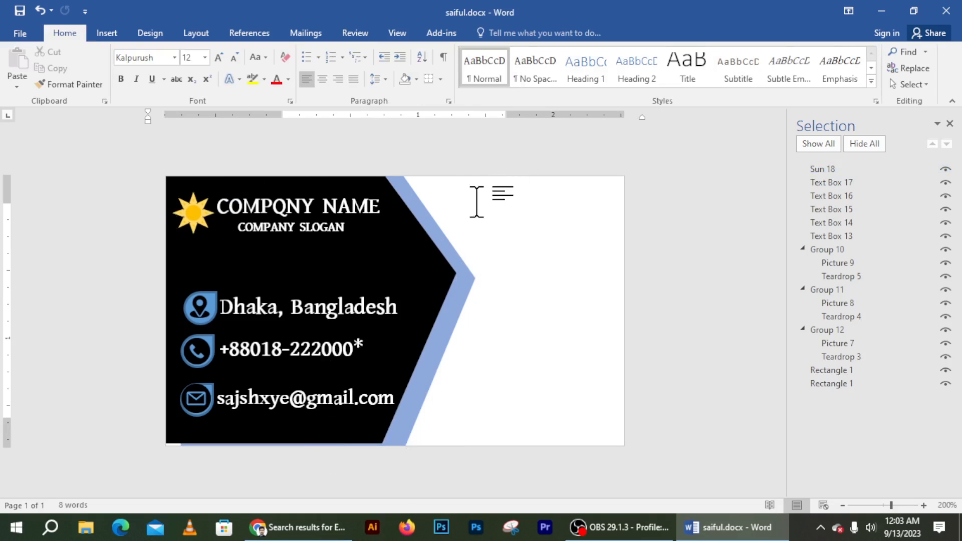
Step: Copy the company-name box onto the white side and replace its text with the person's name
click(271, 203)
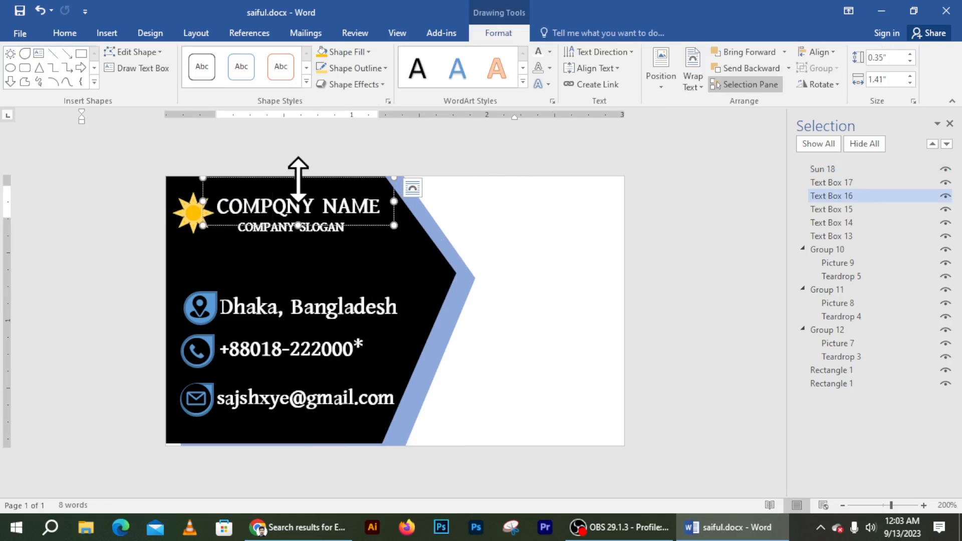
click(299, 178)
drag(311, 180, 556, 183)
triple_click(552, 203)
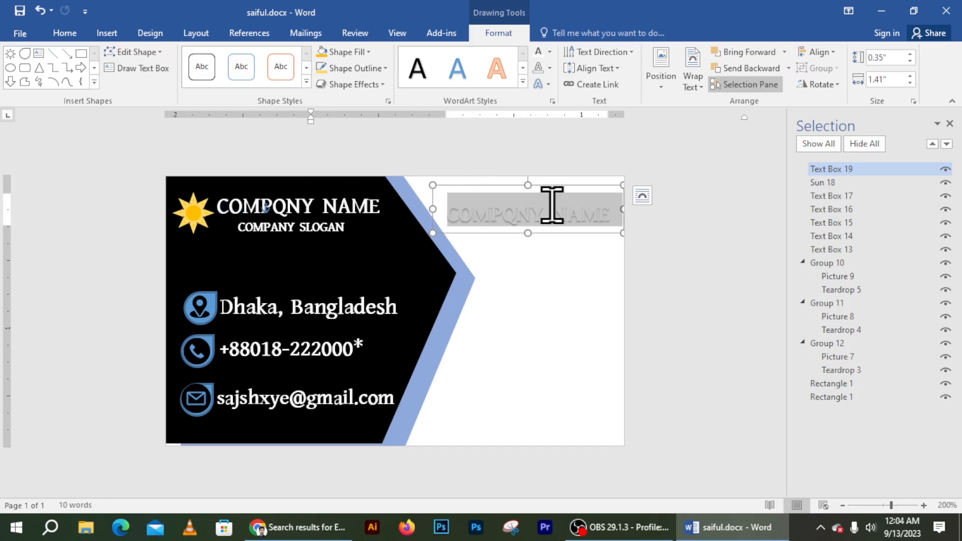
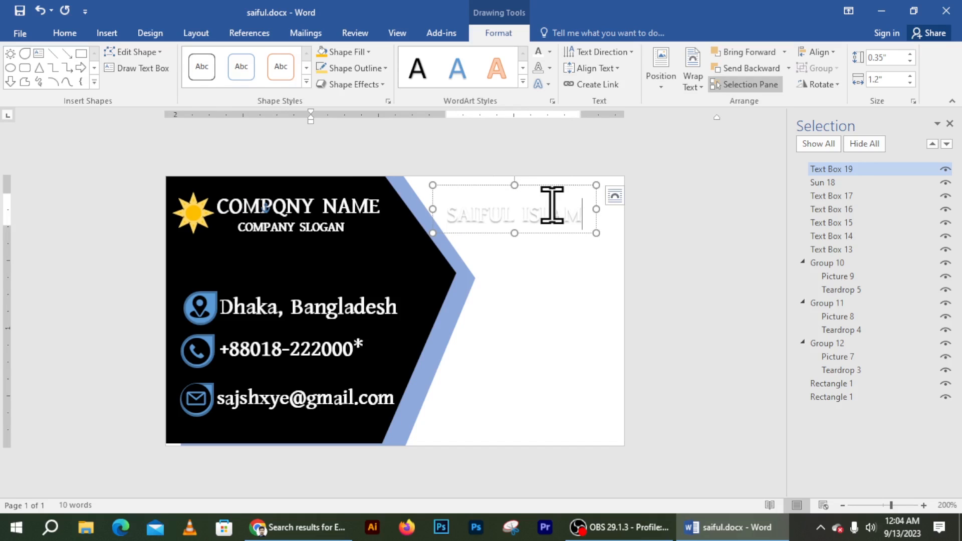
Step: Make the name text solid black and move the box to the top of the white side
key(ctrl+a)
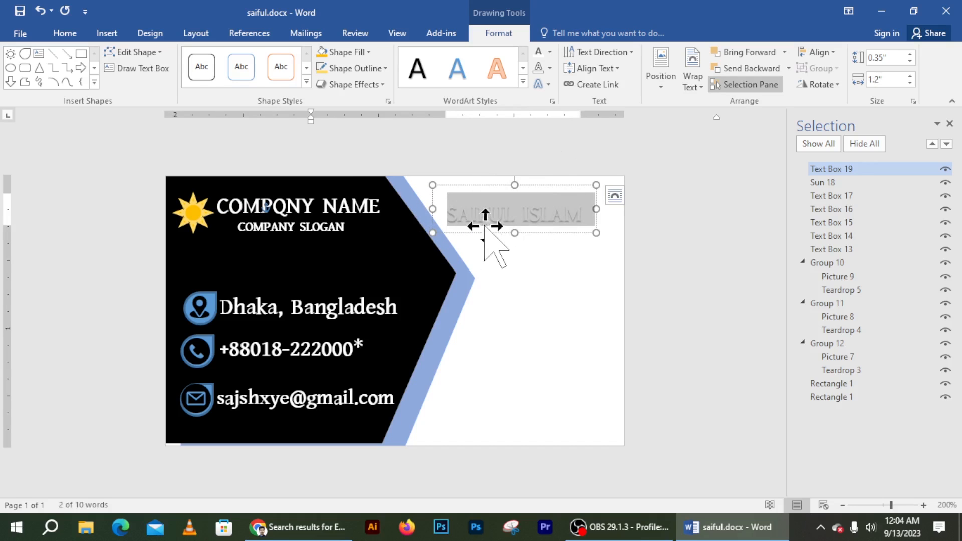
click(348, 53)
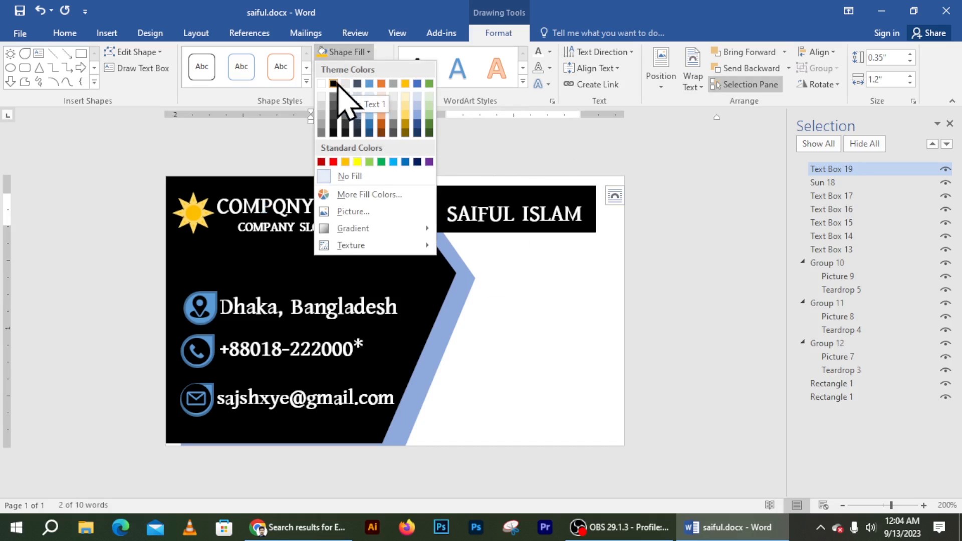
click(548, 56)
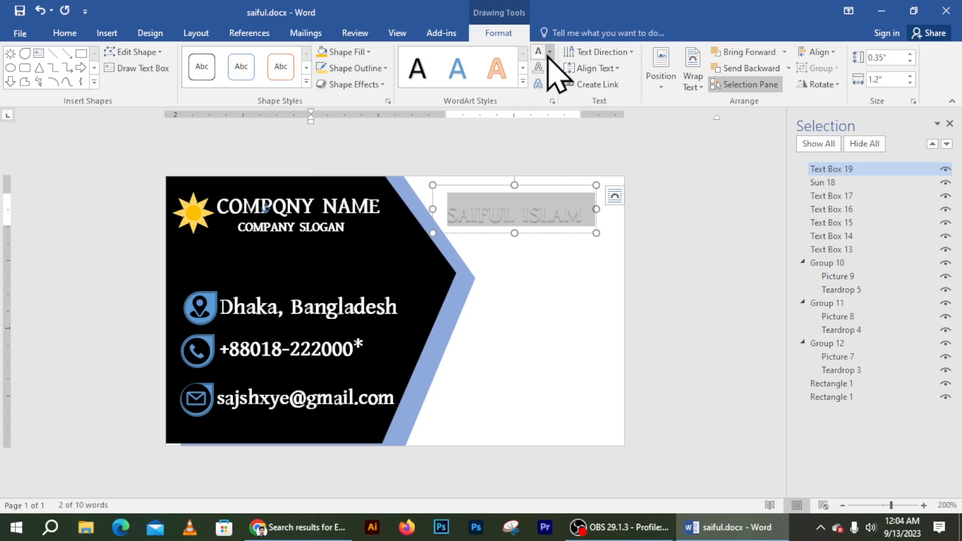
click(549, 53)
click(549, 98)
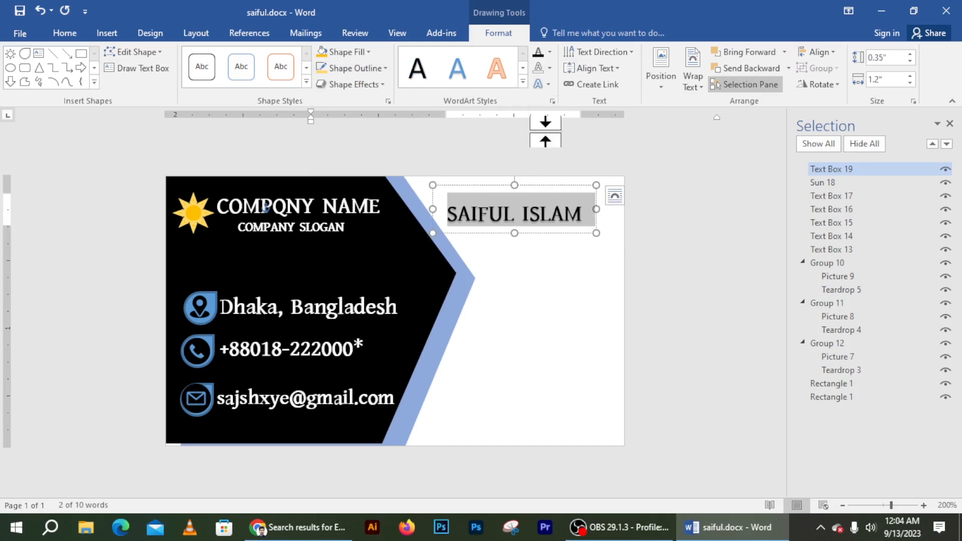
mouse_move(550, 186)
mouse_down()
mouse_move(556, 176)
mouse_move(564, 184)
mouse_up()
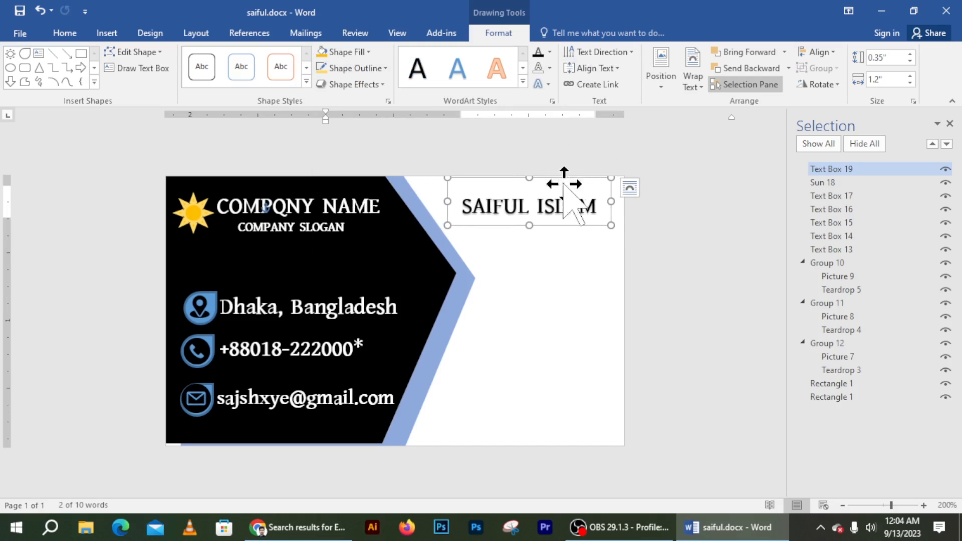
triple_click(577, 202)
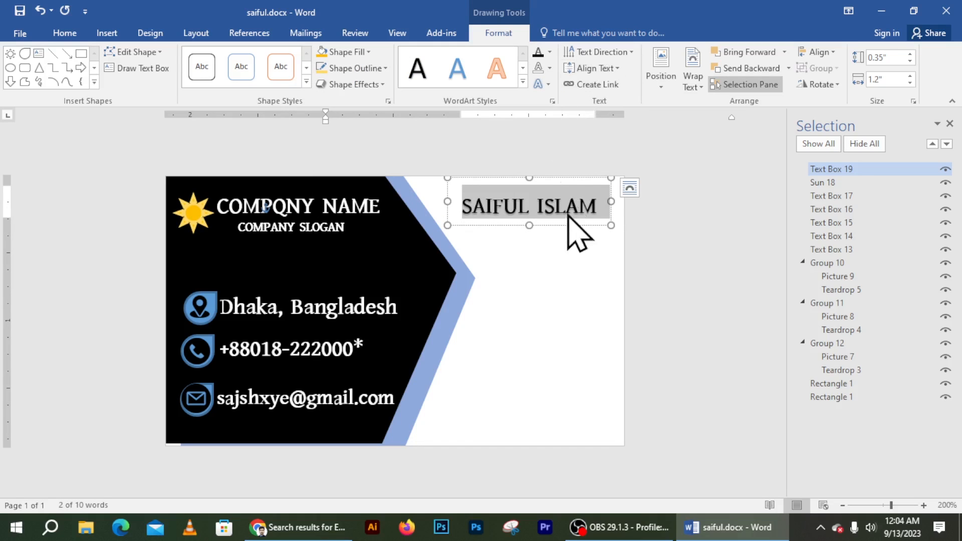
click(566, 254)
click(551, 220)
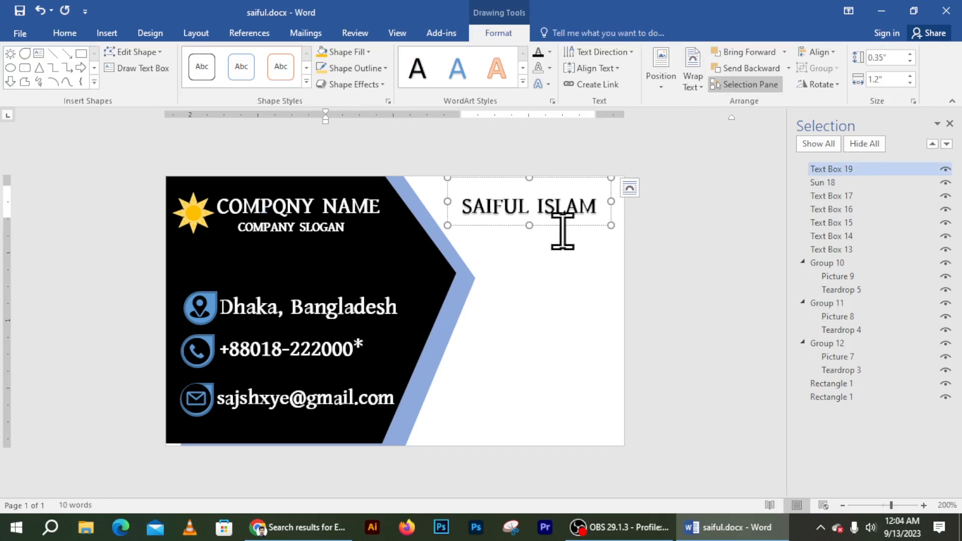
click(562, 228)
click(573, 228)
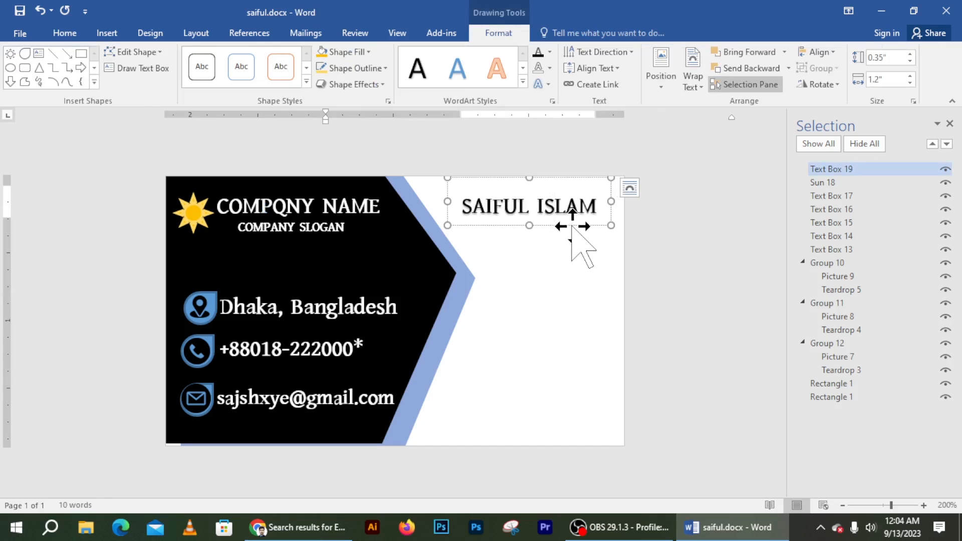
Step: Duplicate the name box below it and change its text to 'GRAPHIC DESIGNER'
drag(572, 227, 576, 240)
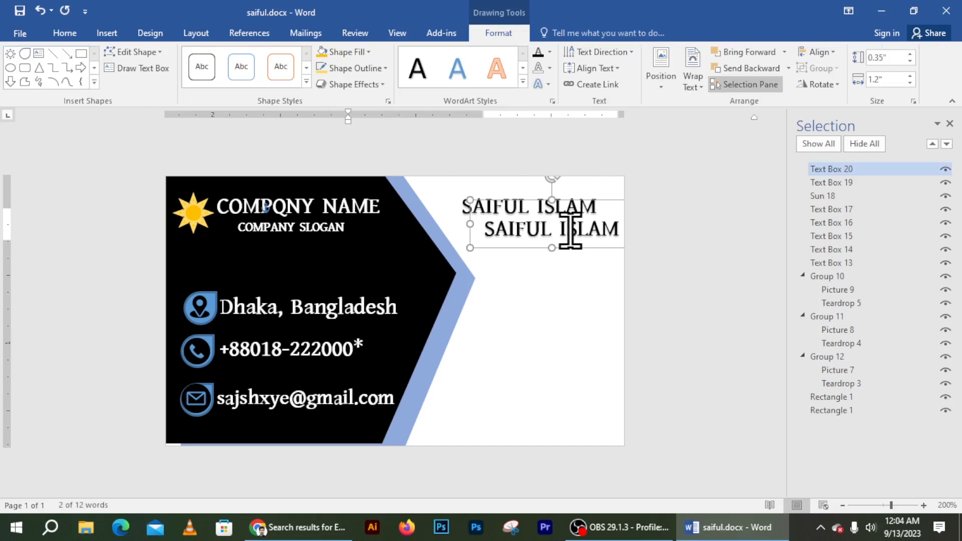
triple_click(570, 230)
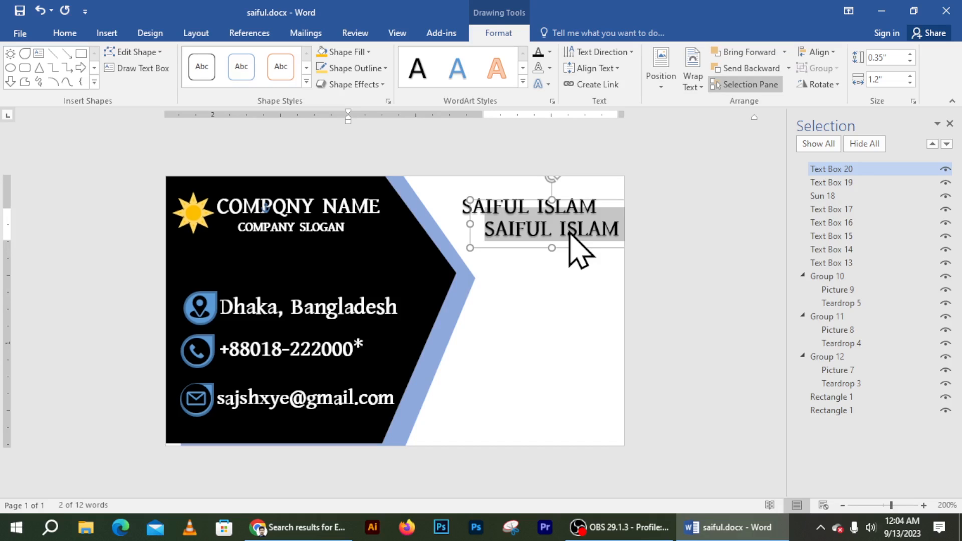
text(GRA)
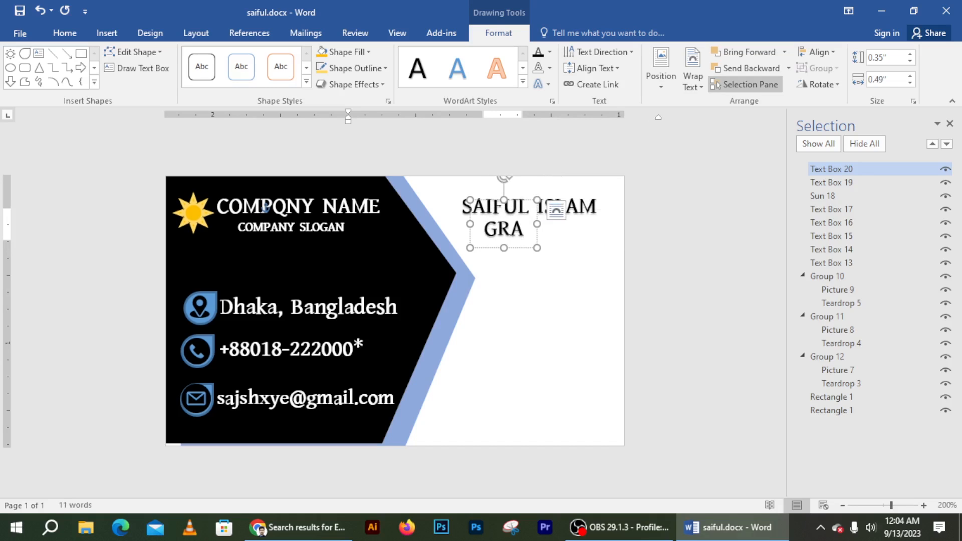
text(P)
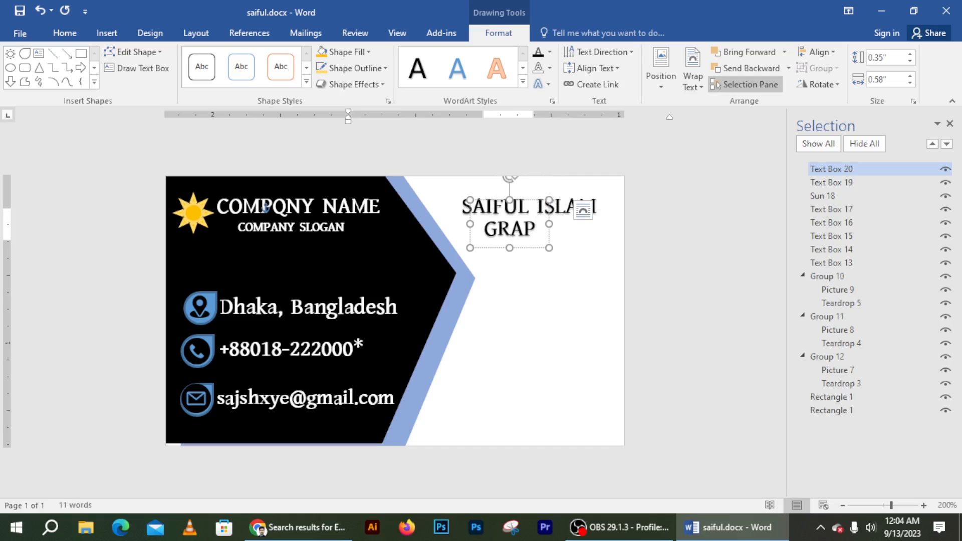
text(HIC)
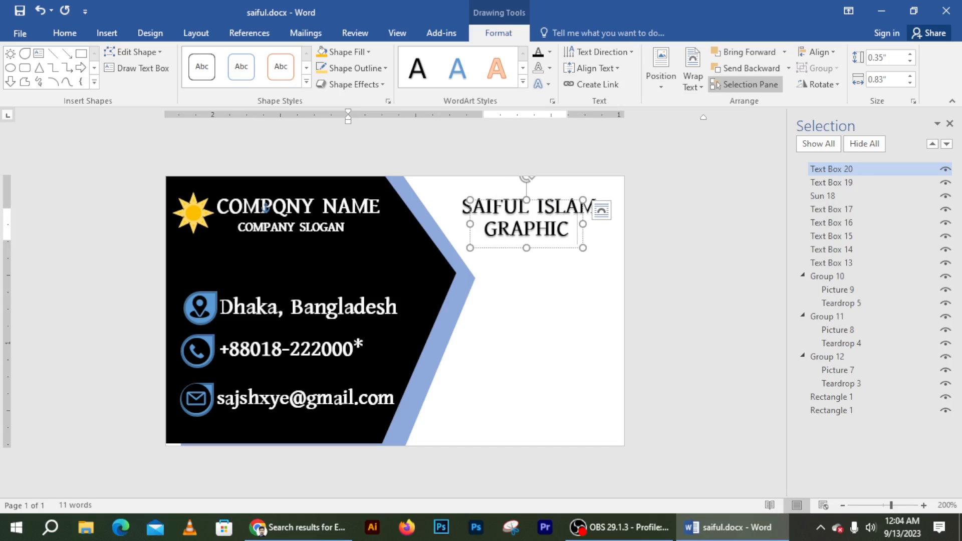
text( F)
key(BackSpace)
text(DESIG)
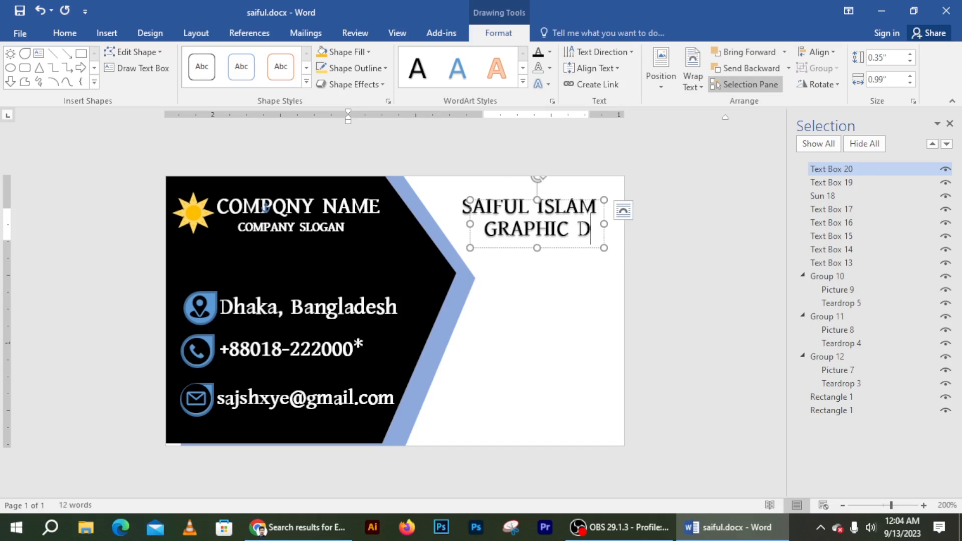
Step: Shrink the GRAPHIC DESIGNER font two steps and position it just under the name
triple_click(572, 228)
key(ctrl+bracketleft)
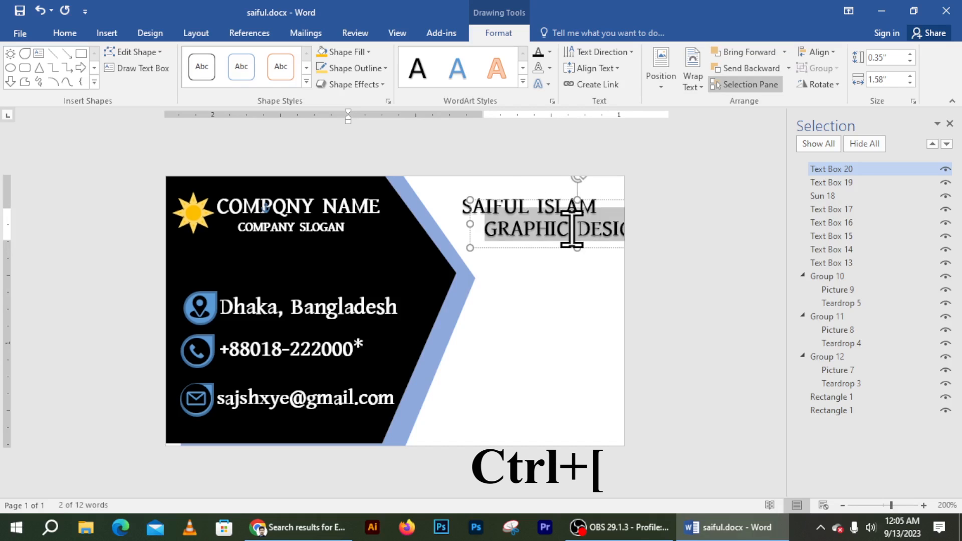
key(ctrl+bracketleft)
key(ctrl+bracketleft)
key(ctrl+bracketleft)
key(ctrl+bracketleft)
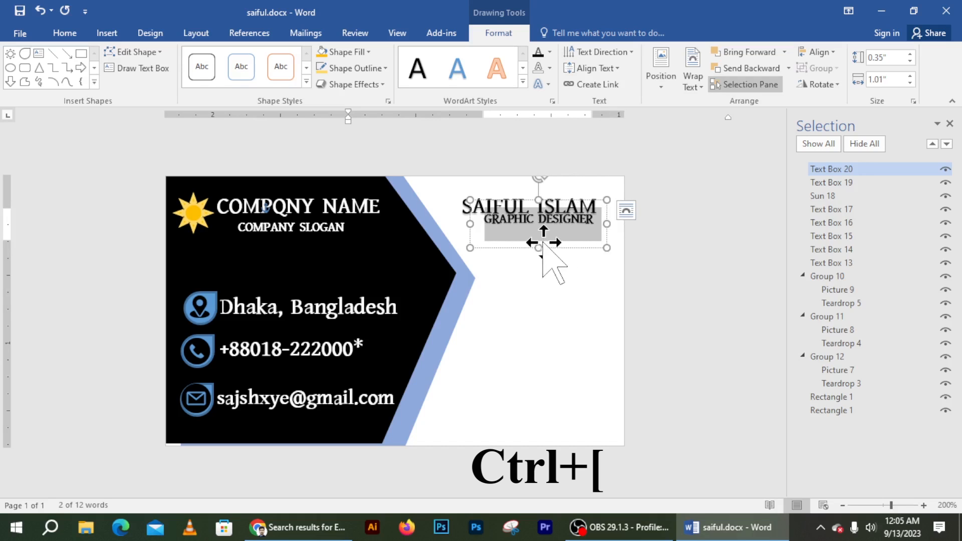
drag(551, 246, 544, 253)
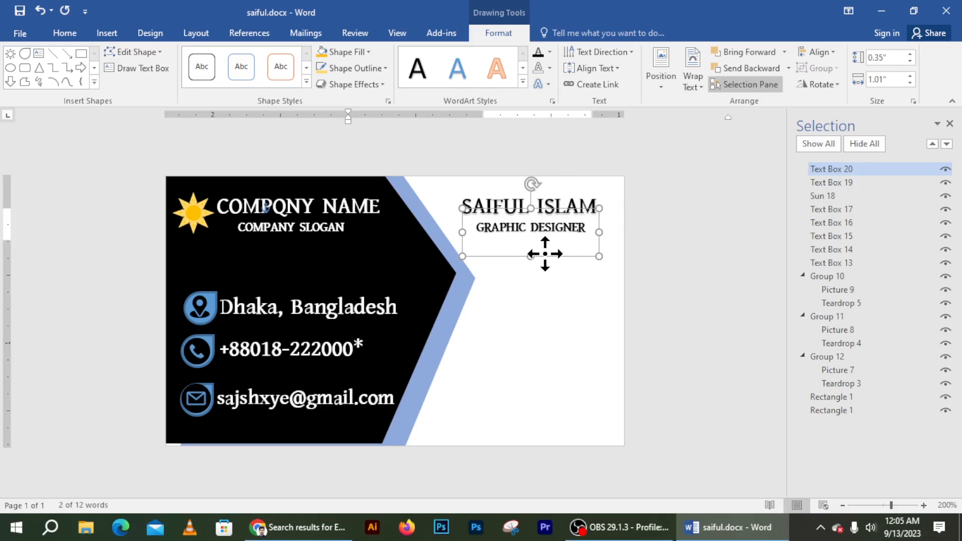
click(560, 285)
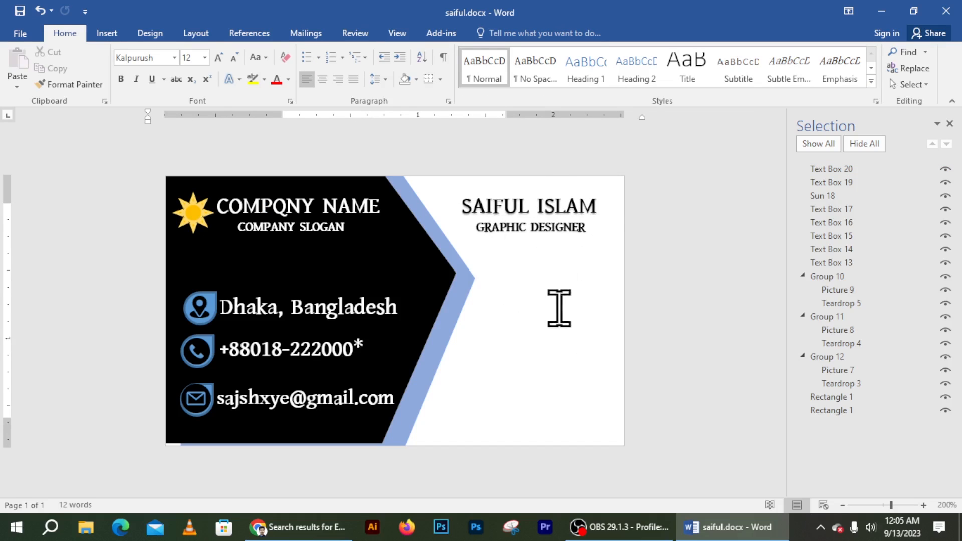
click(548, 216)
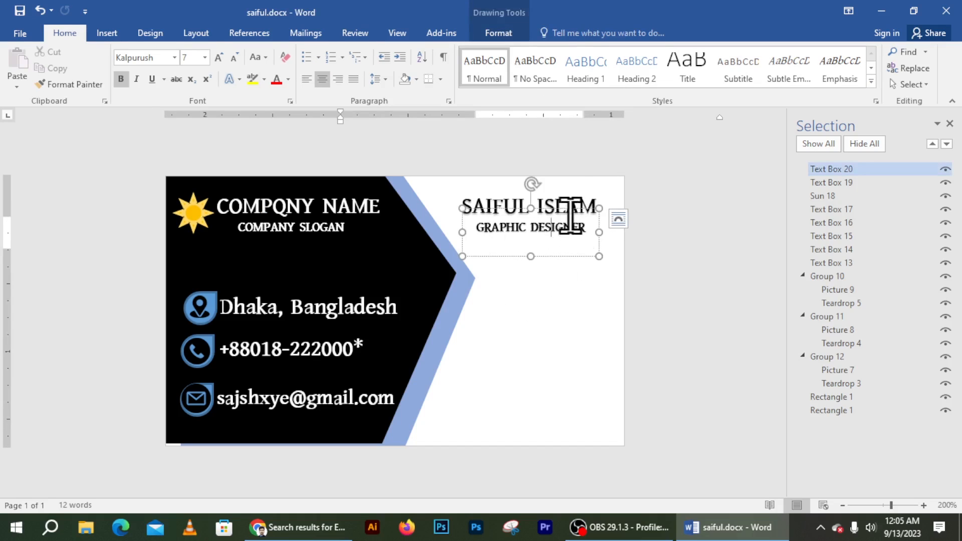
drag(561, 213, 560, 219)
click(120, 35)
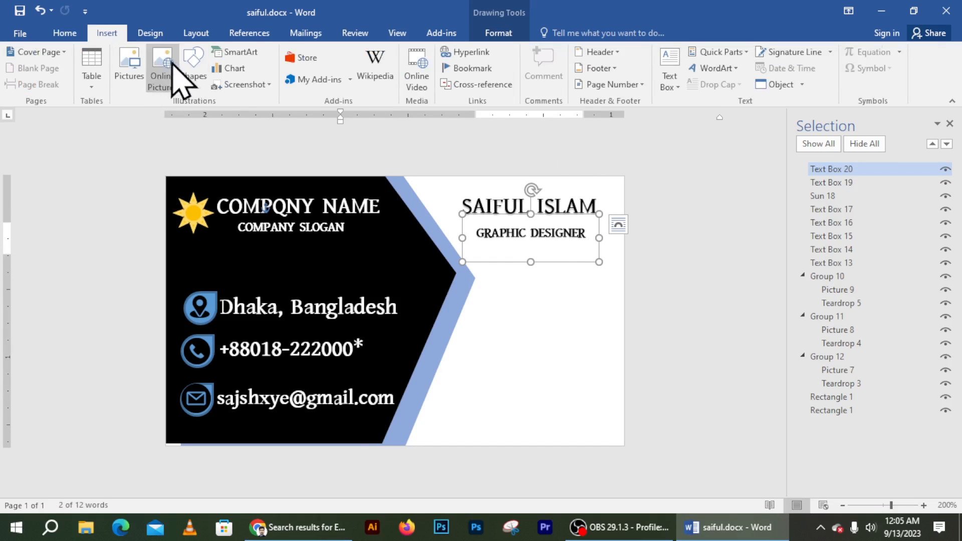
Step: Draw a 2¼ pt black divider line just below the person's name
click(199, 85)
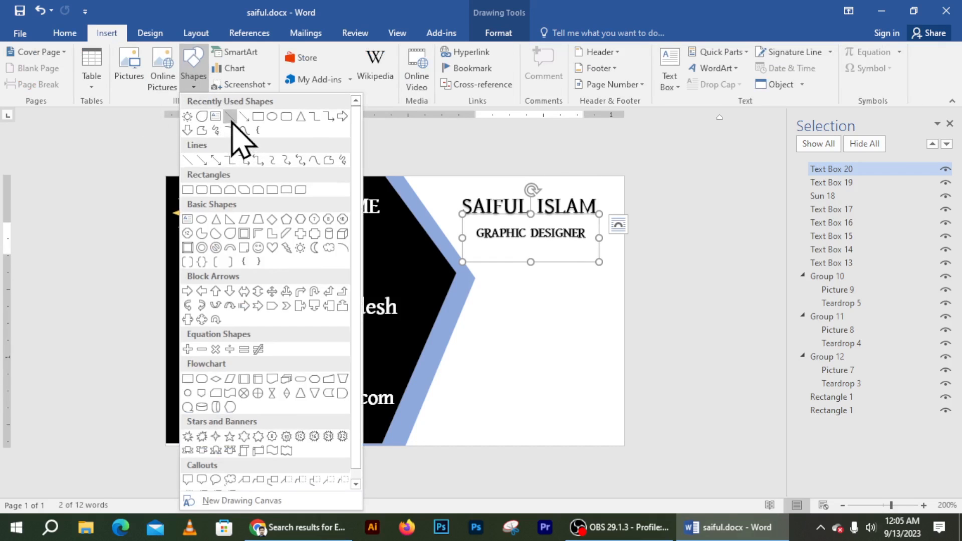
click(230, 118)
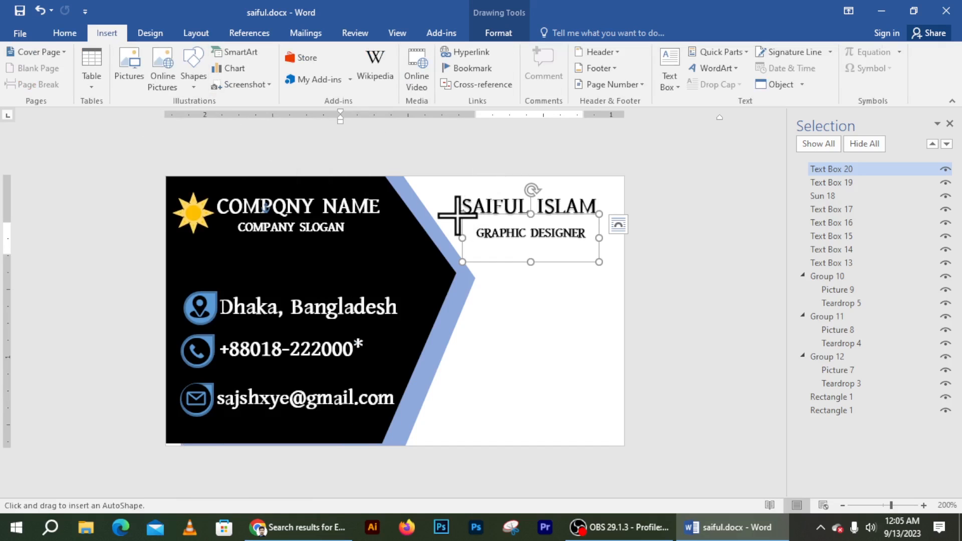
drag(463, 216, 598, 215)
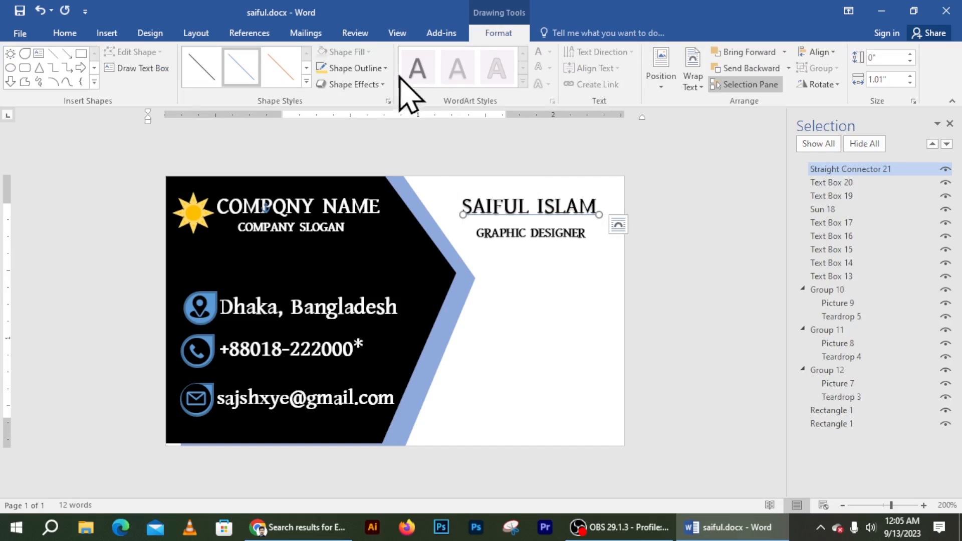
click(353, 74)
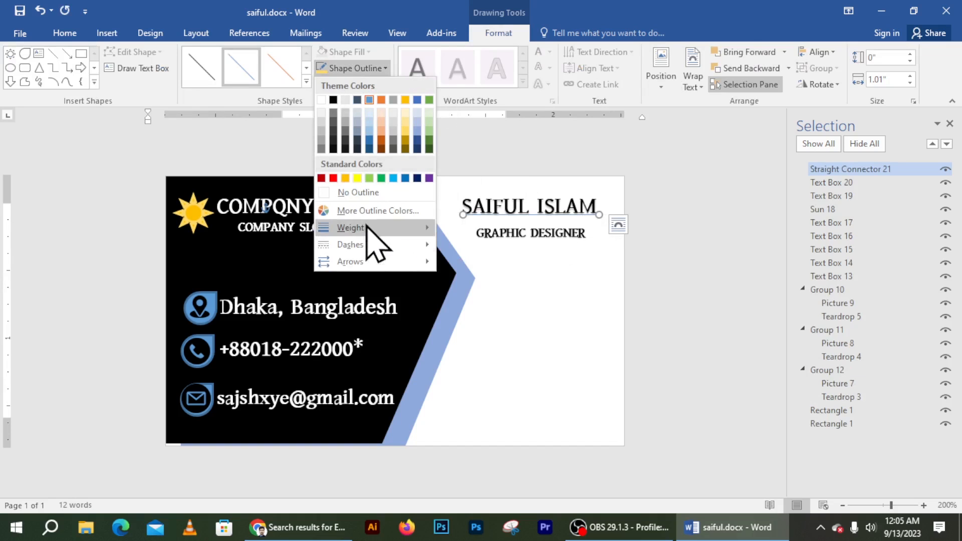
mouse_move(376, 229)
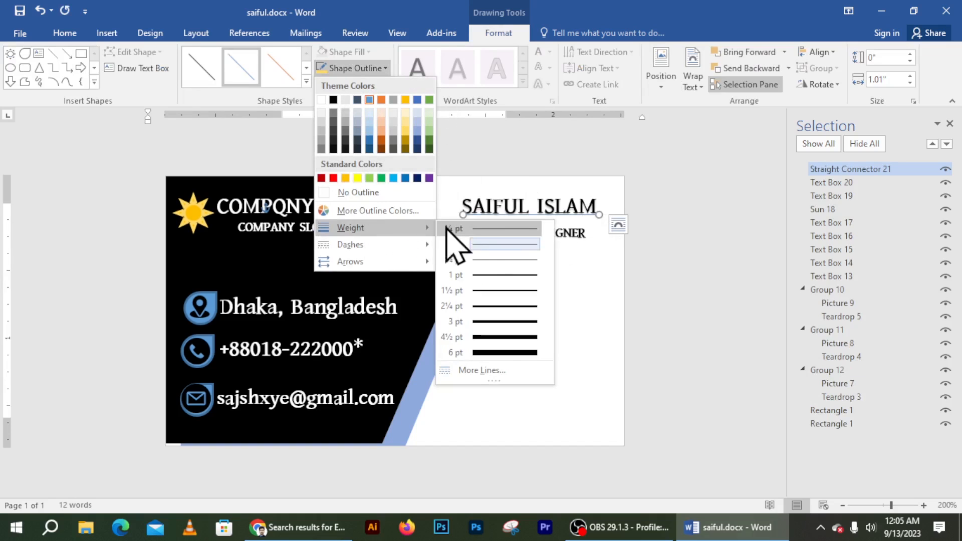
click(498, 320)
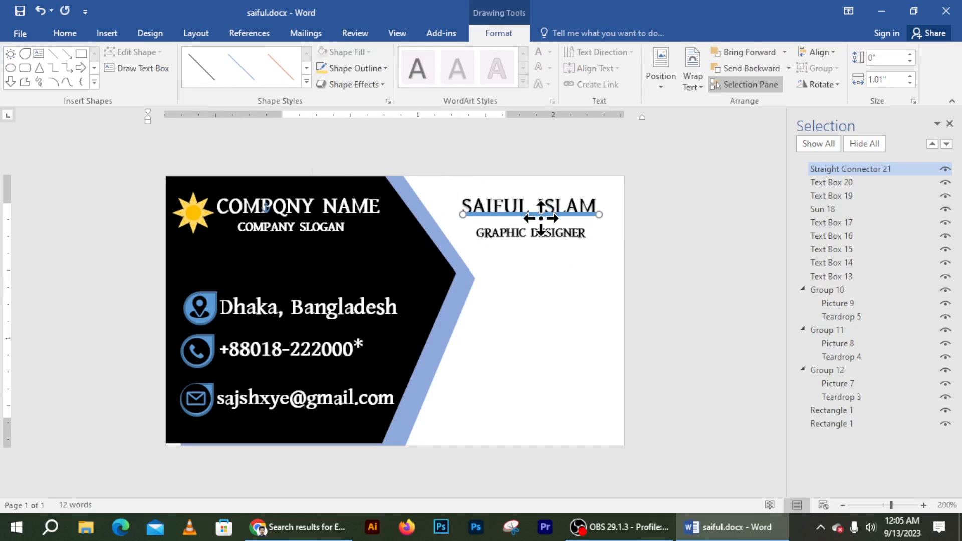
drag(542, 216, 541, 220)
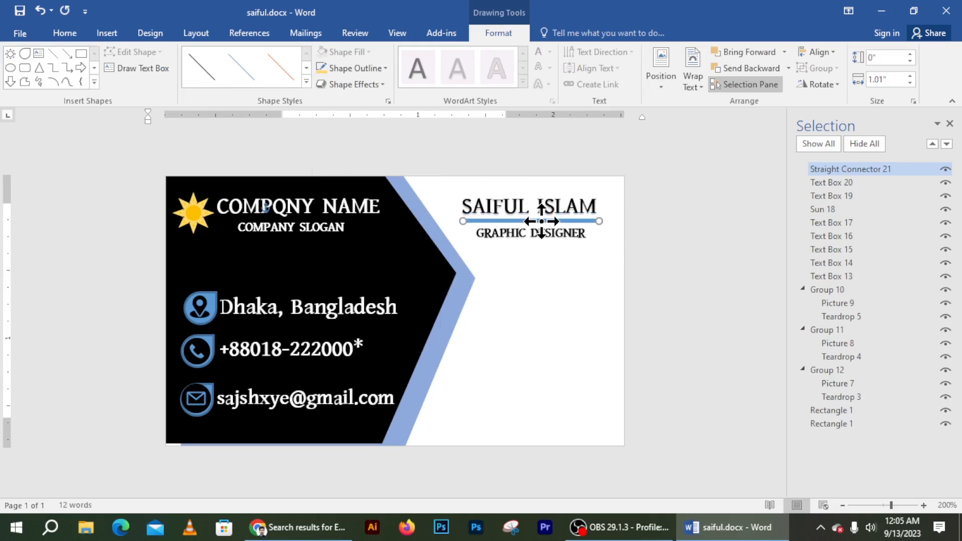
click(306, 81)
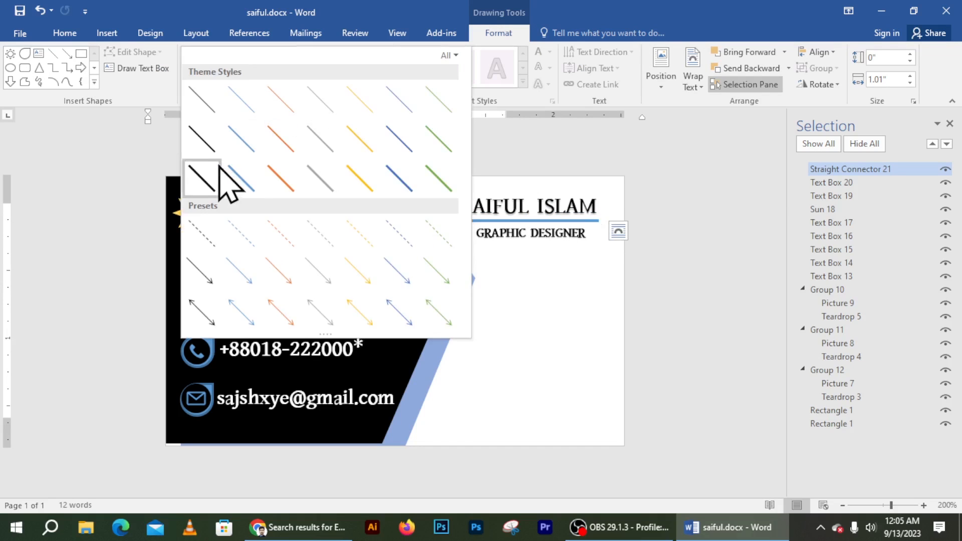
click(209, 153)
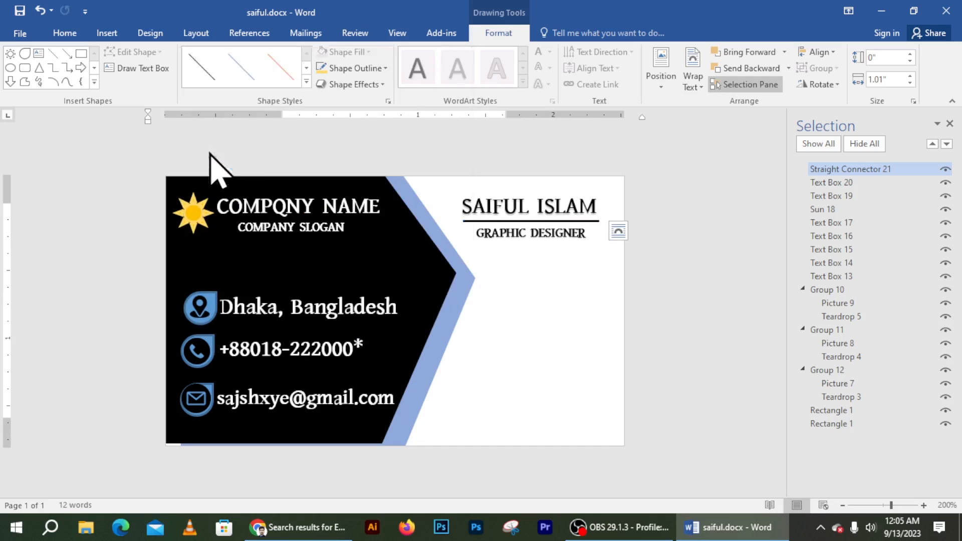
Step: Reposition the GRAPHIC DESIGNER box closer to the line and centred beneath it
click(546, 251)
drag(539, 216, 535, 214)
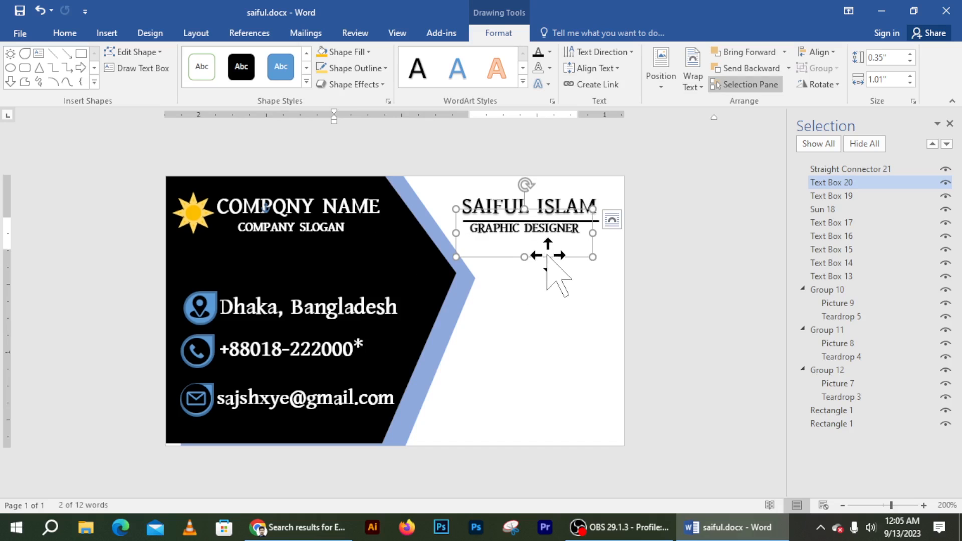
drag(550, 258, 554, 259)
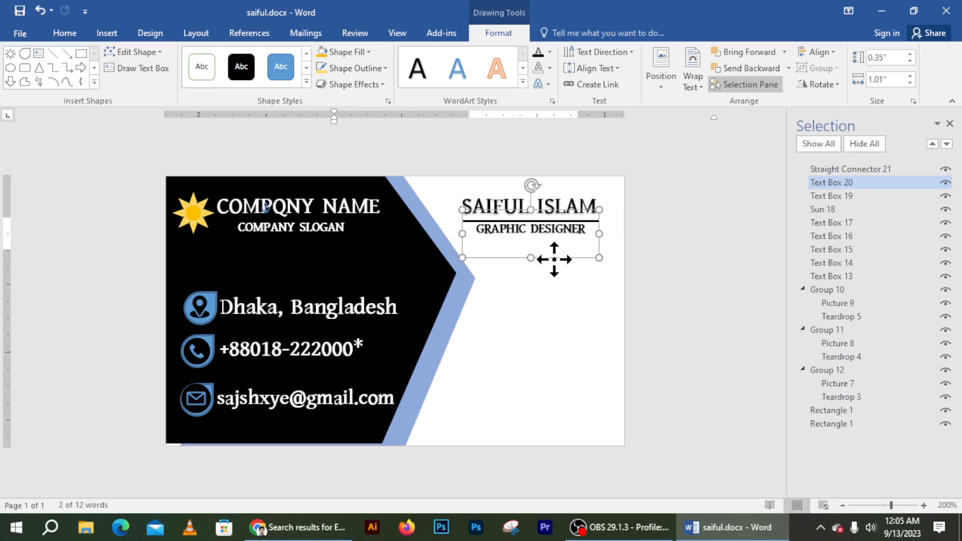
click(570, 326)
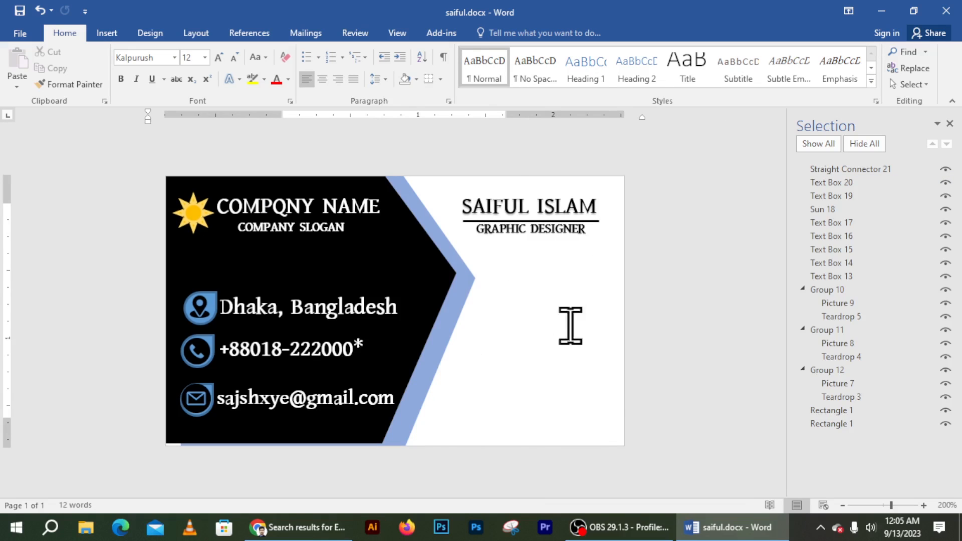
Step: Insert the frame.png QR code picture into the card
click(107, 34)
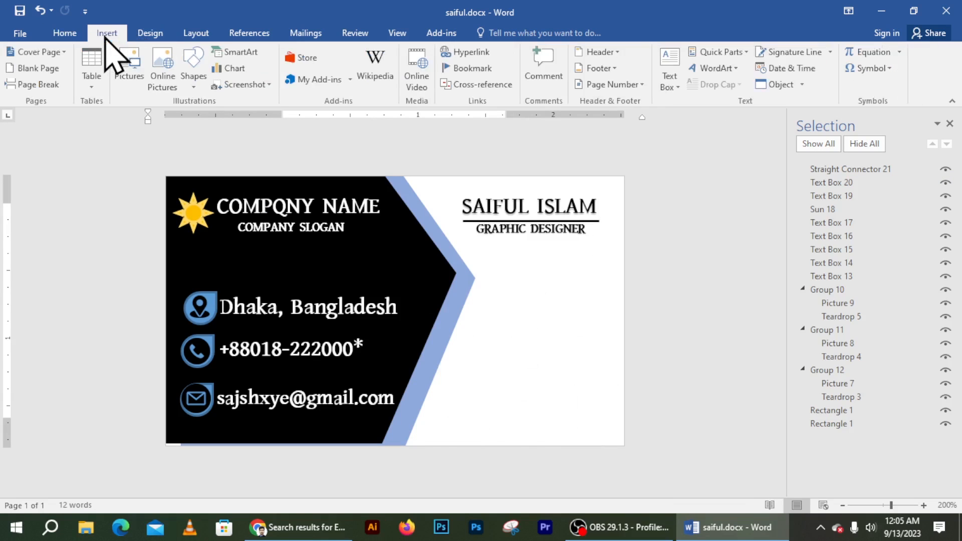
click(131, 70)
scroll(187, 197, down, 8)
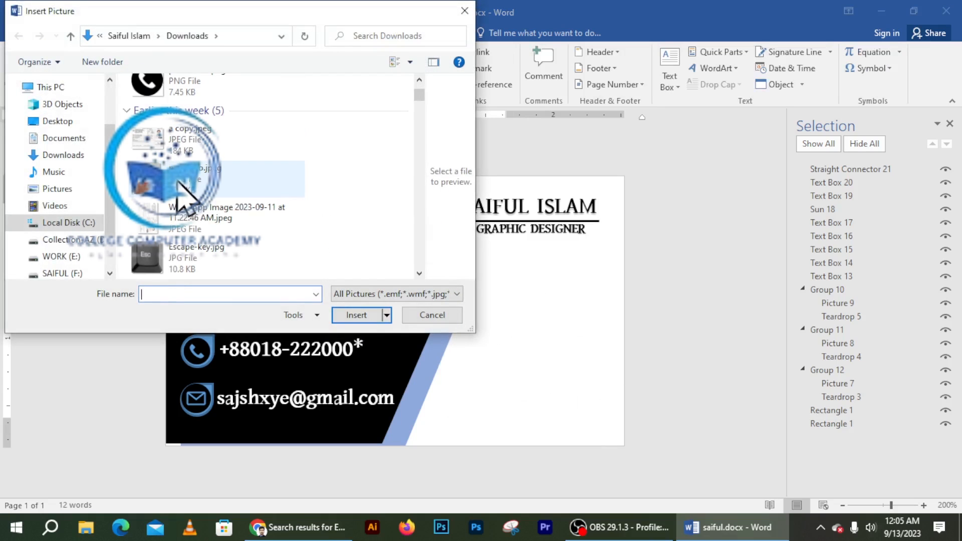
click(175, 103)
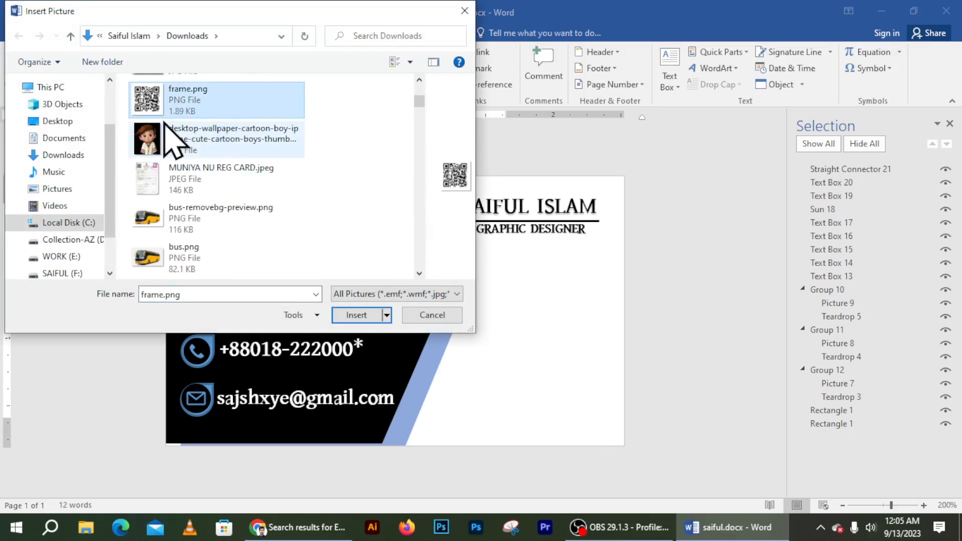
click(356, 315)
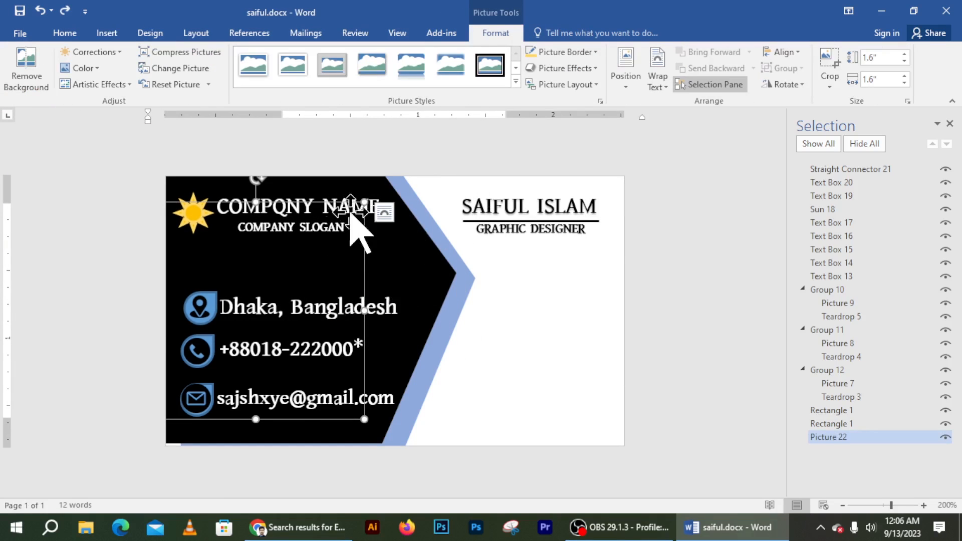
Step: Set the QR code In Front of Text, resize it to 0.9", and move it onto the white side
click(655, 80)
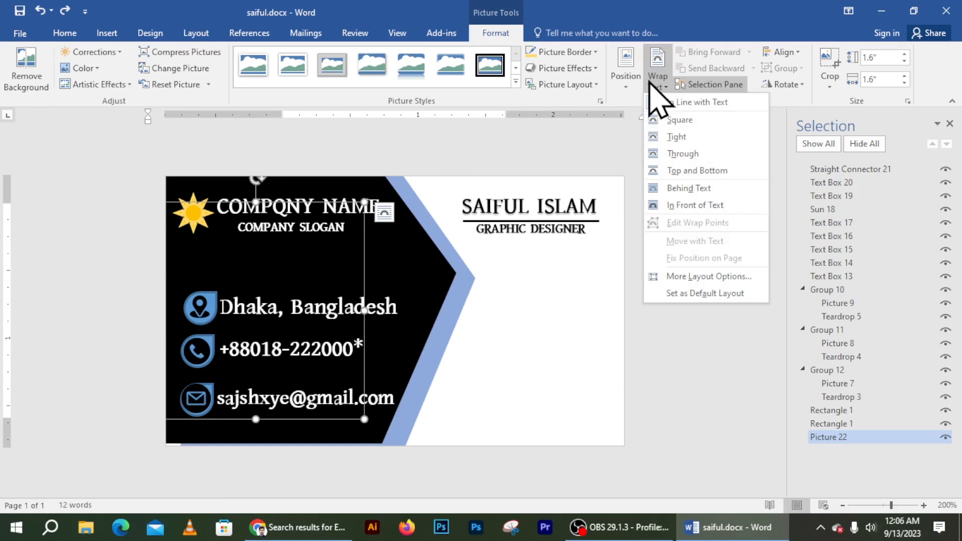
click(691, 201)
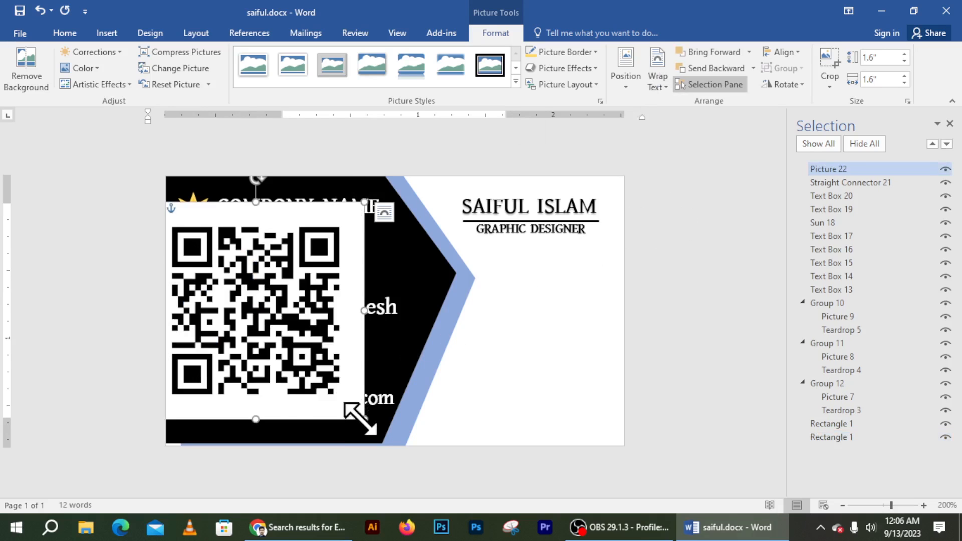
drag(363, 420, 287, 324)
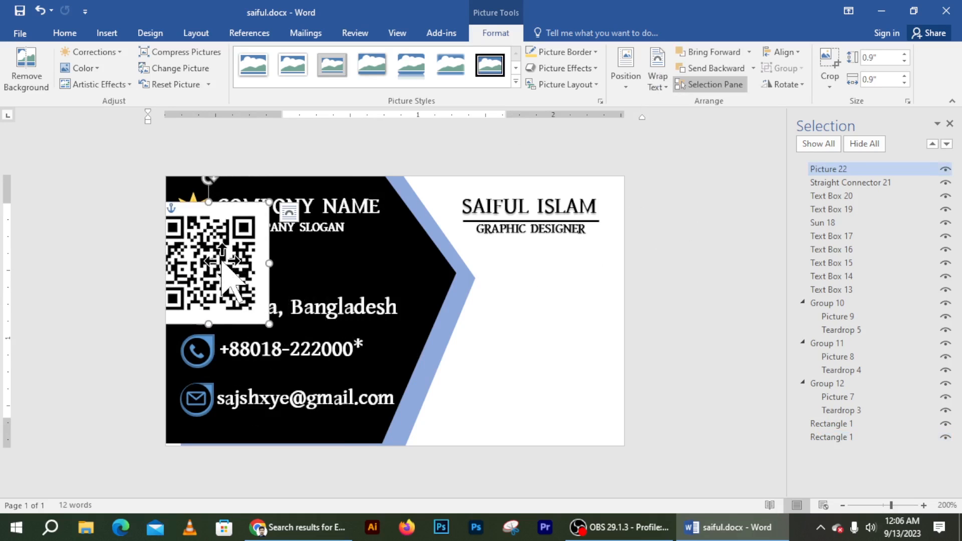
drag(254, 262, 565, 331)
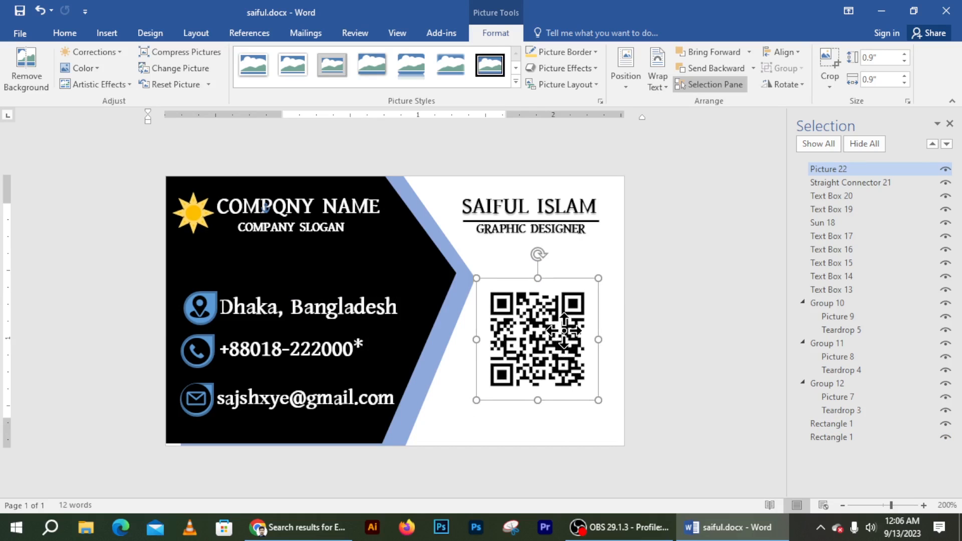
click(442, 408)
click(949, 123)
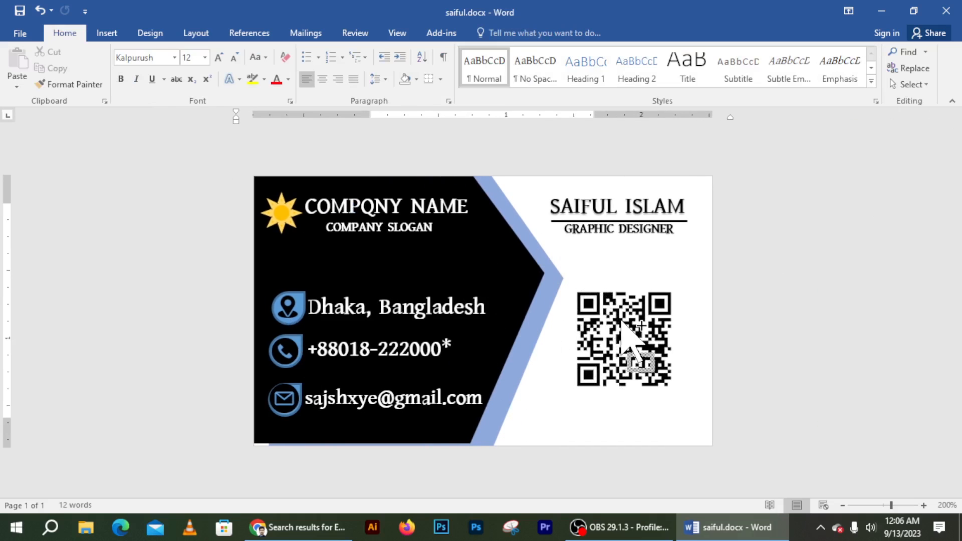
Step: Zoom in on the card and select the black background shape
ctrl+scroll(626, 330, up, 3)
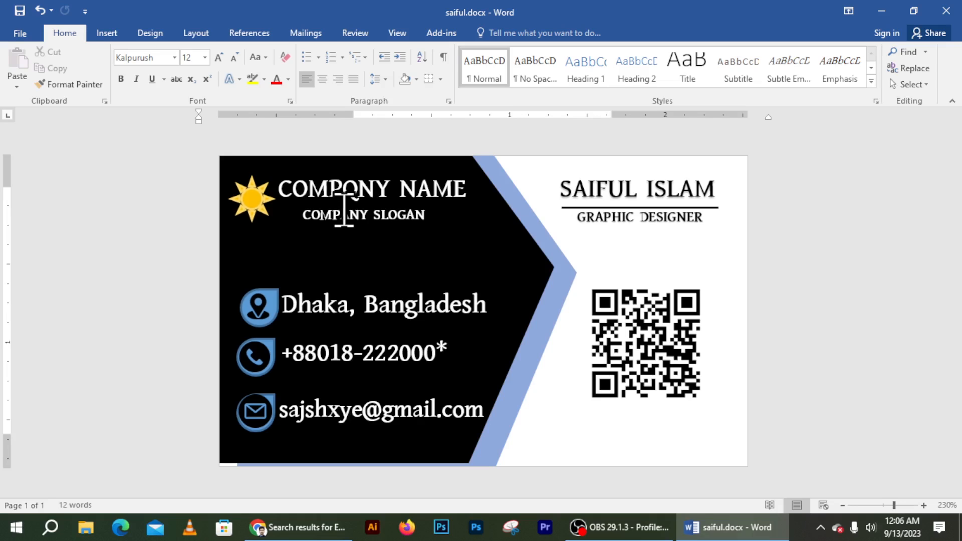
click(496, 240)
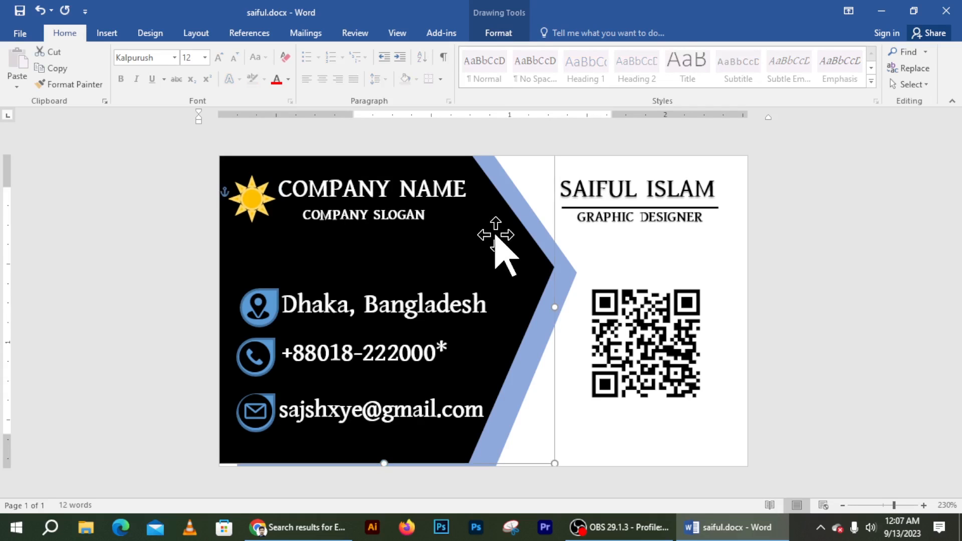